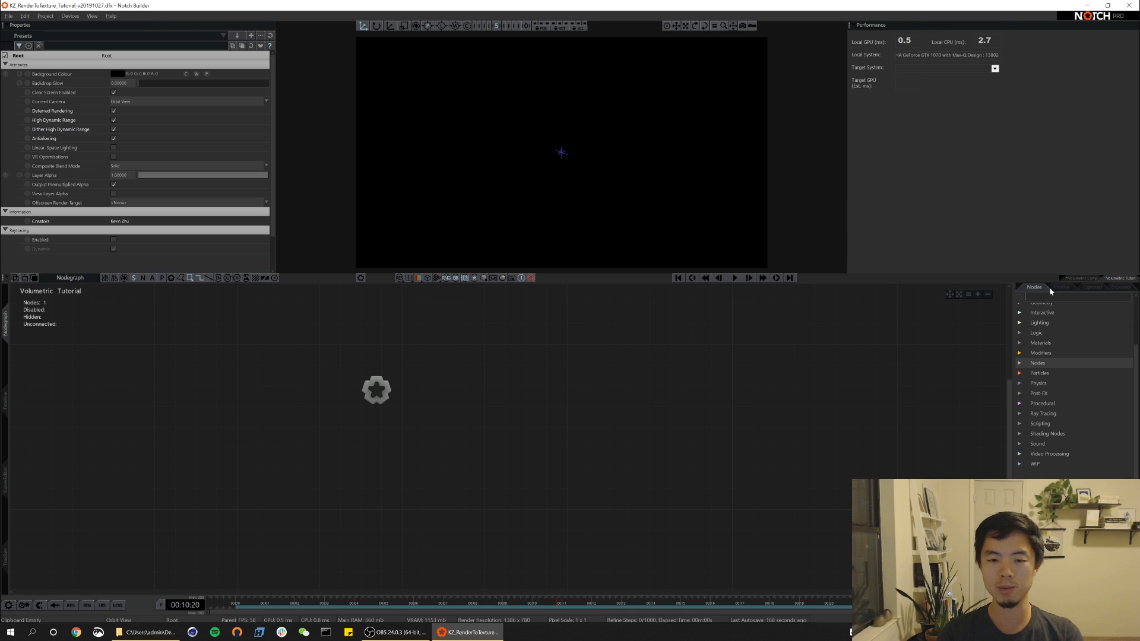
- Add a Render To Texture node and a Render Layer node to the nodegraph beside the Root
type("render")
left_click_drag(1063, 399, 564, 410)
left_click_drag(999, 350, 509, 390)
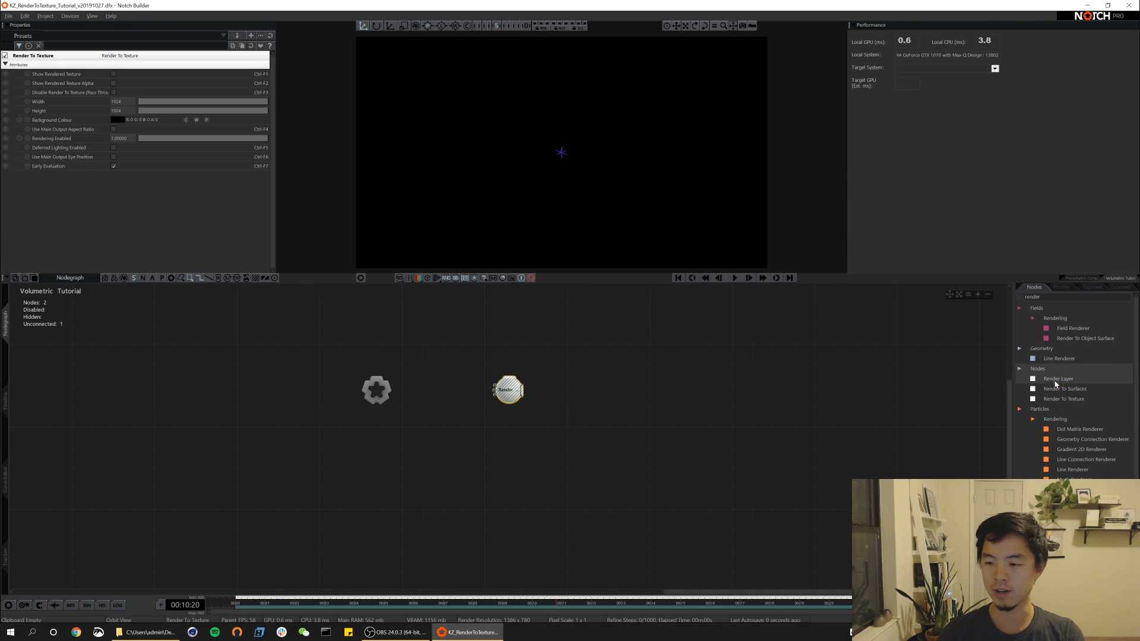
left_click_drag(599, 402, 570, 391)
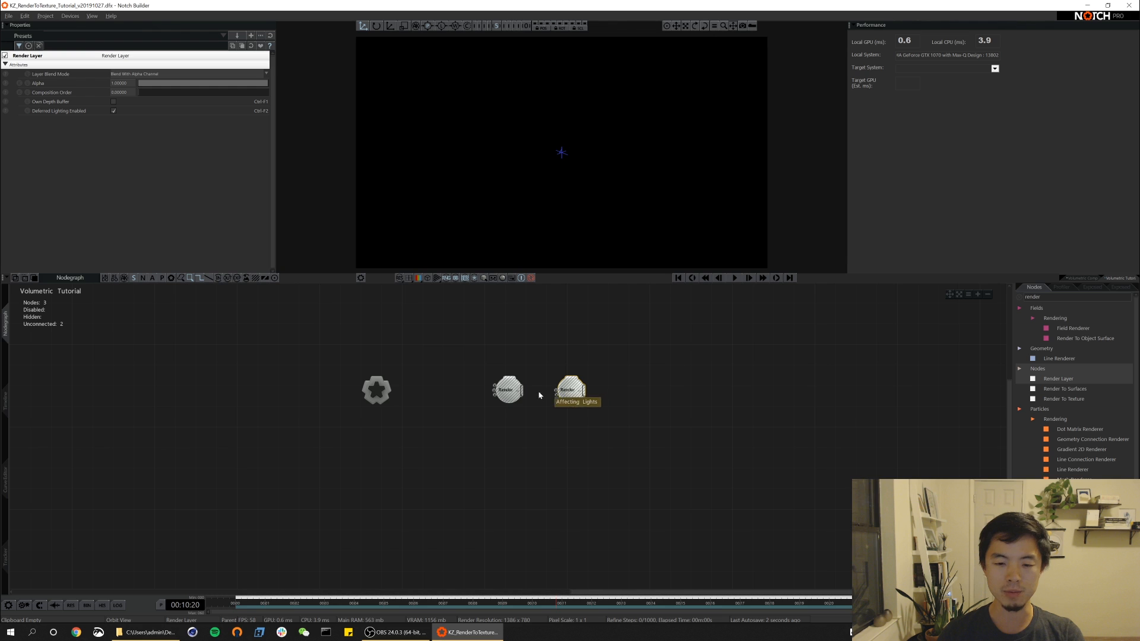
- Rearrange the nodegraph so Render Layer sits to the left of Root and Render To Texture to its right
left_click(376, 392)
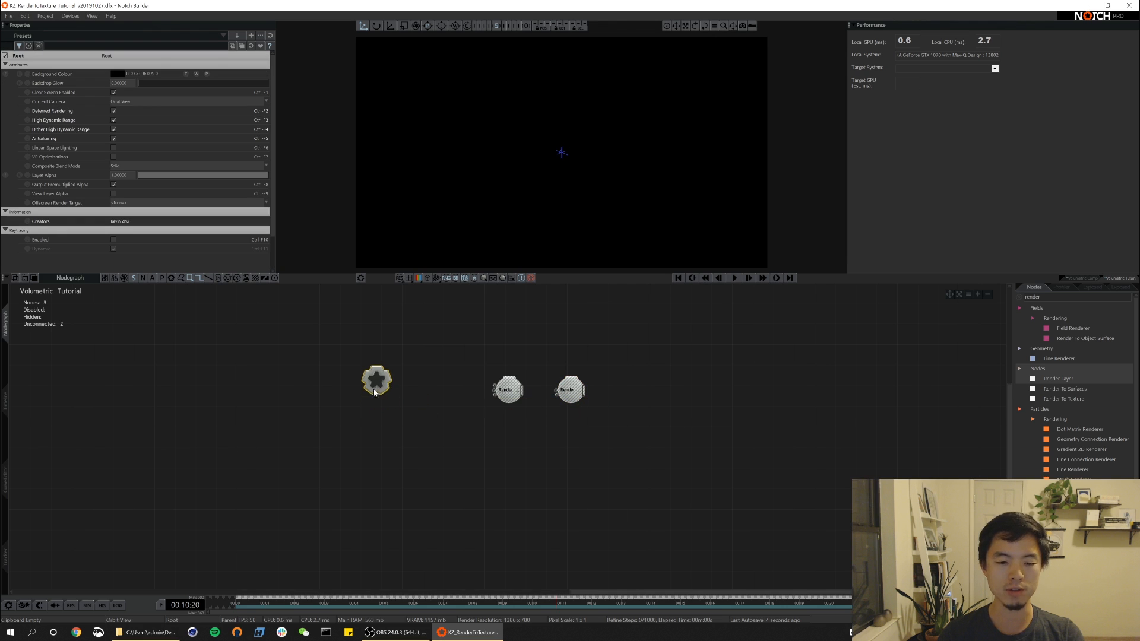
left_click_drag(511, 398, 490, 417)
left_click_drag(570, 390, 453, 378)
left_click_drag(385, 389, 383, 378)
left_click(447, 386)
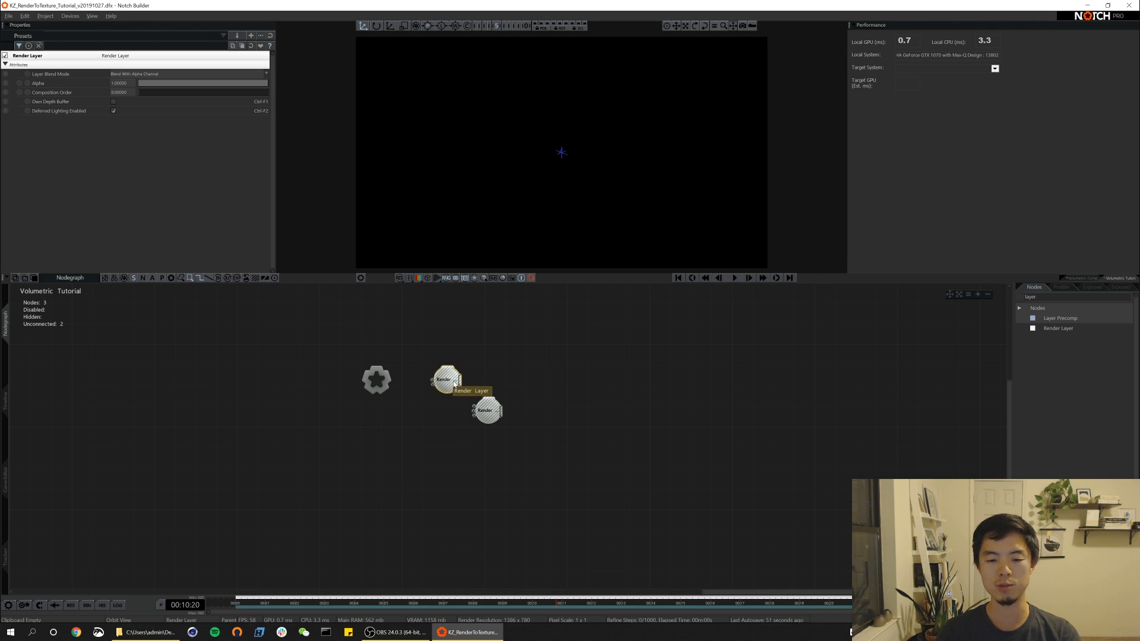
left_click_drag(449, 382, 263, 362)
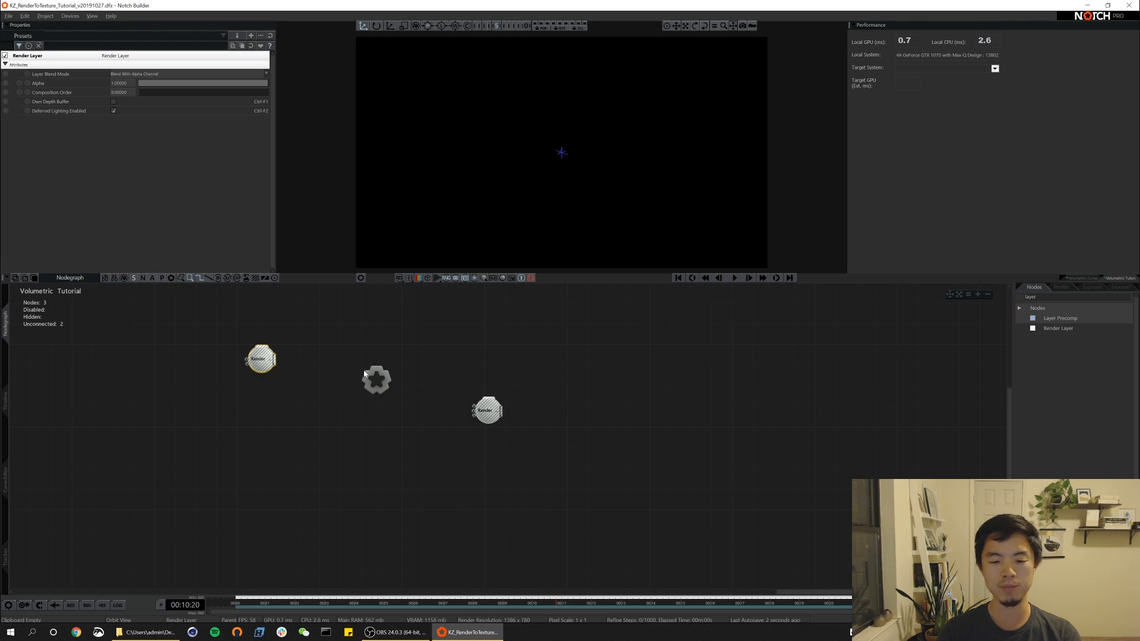
left_click_drag(488, 412, 466, 386)
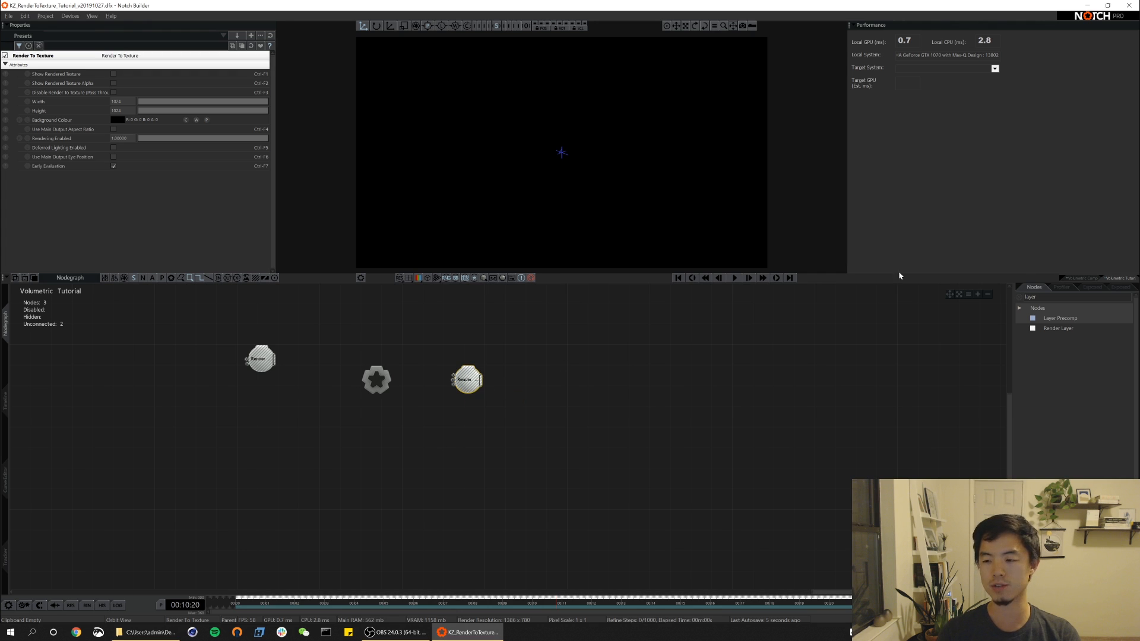
- Examine the Generators node category and the attributes of the Render Layer and Render To Texture nodes
key("BackSpace")
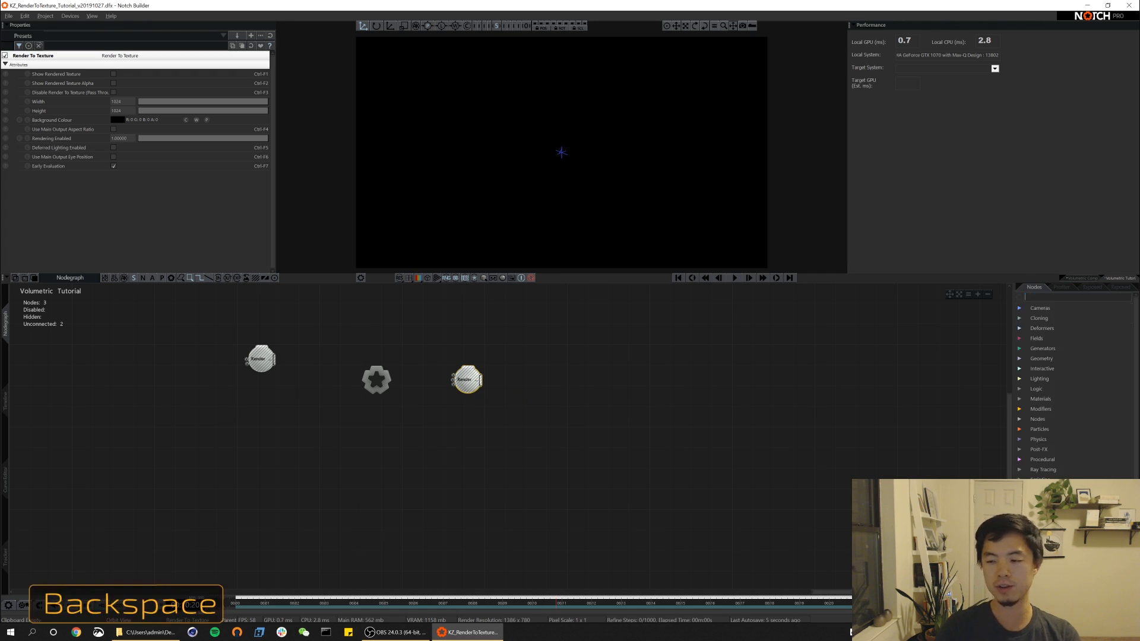
left_click(1021, 349)
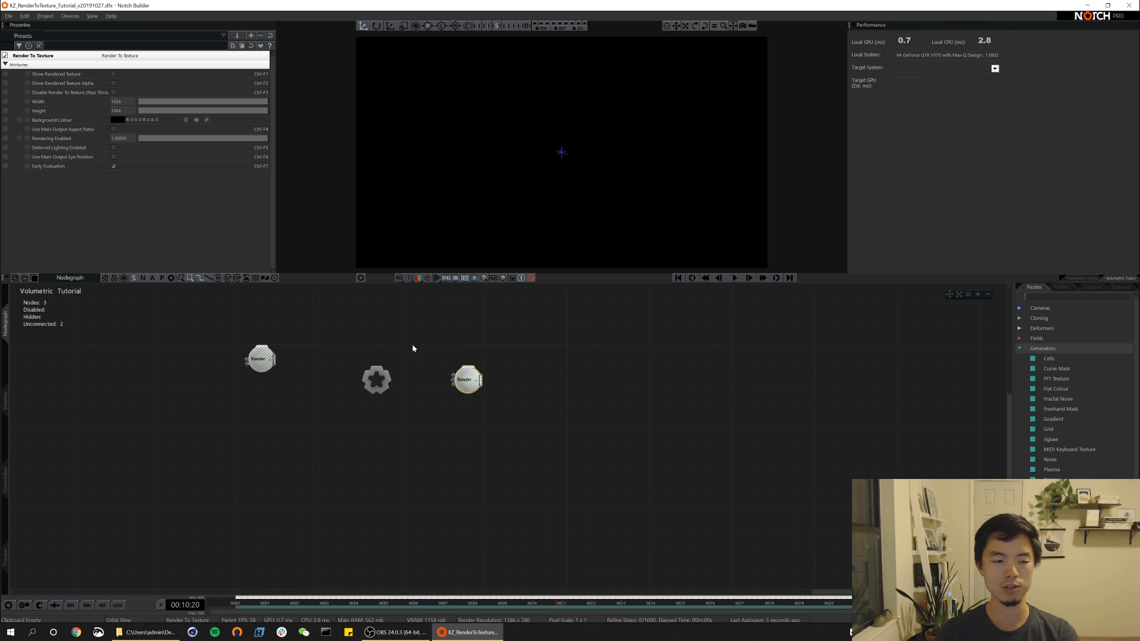
left_click(265, 363)
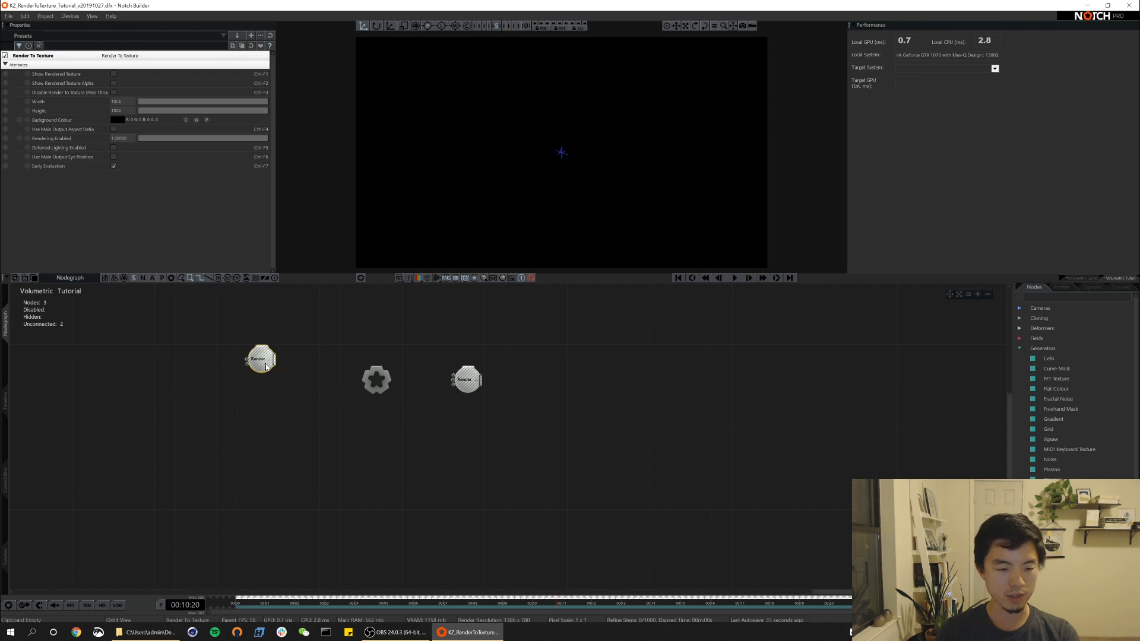
left_click(467, 379)
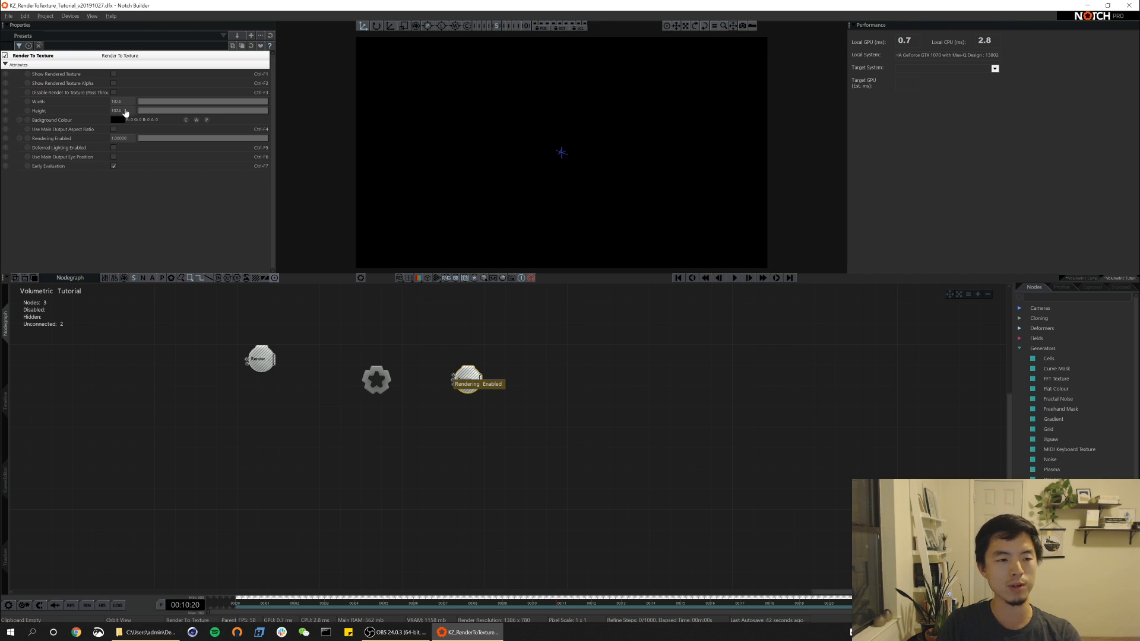
- Align the Render Layer node horizontally with the Root and Render To Texture nodes
left_click_drag(265, 364, 265, 378)
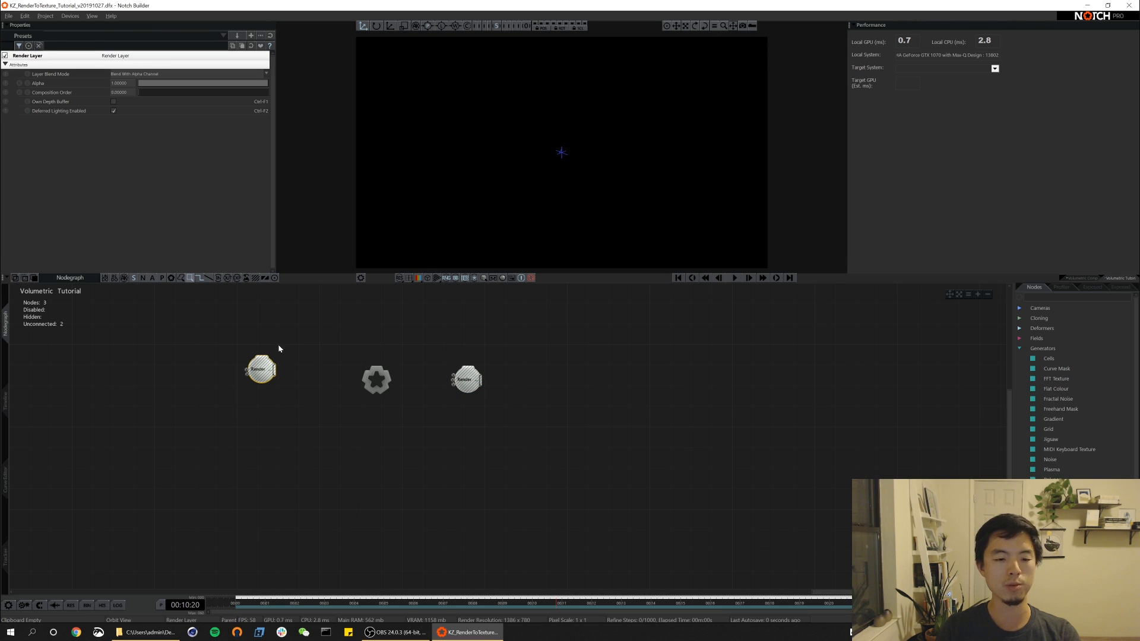
left_click_drag(265, 375, 275, 385)
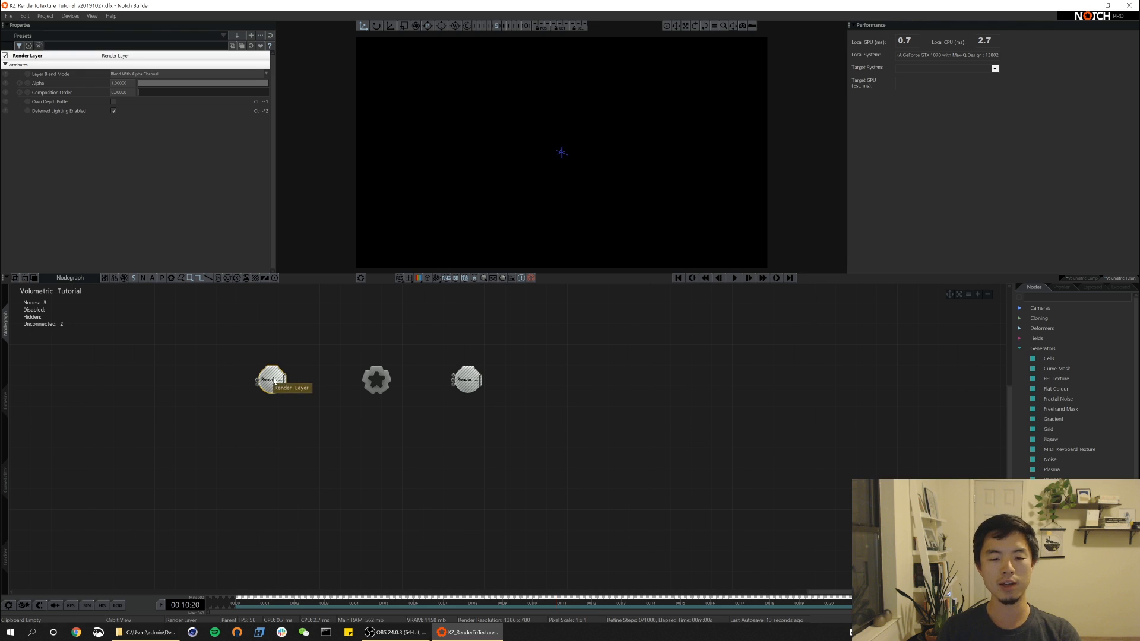
left_click_drag(274, 383, 285, 383)
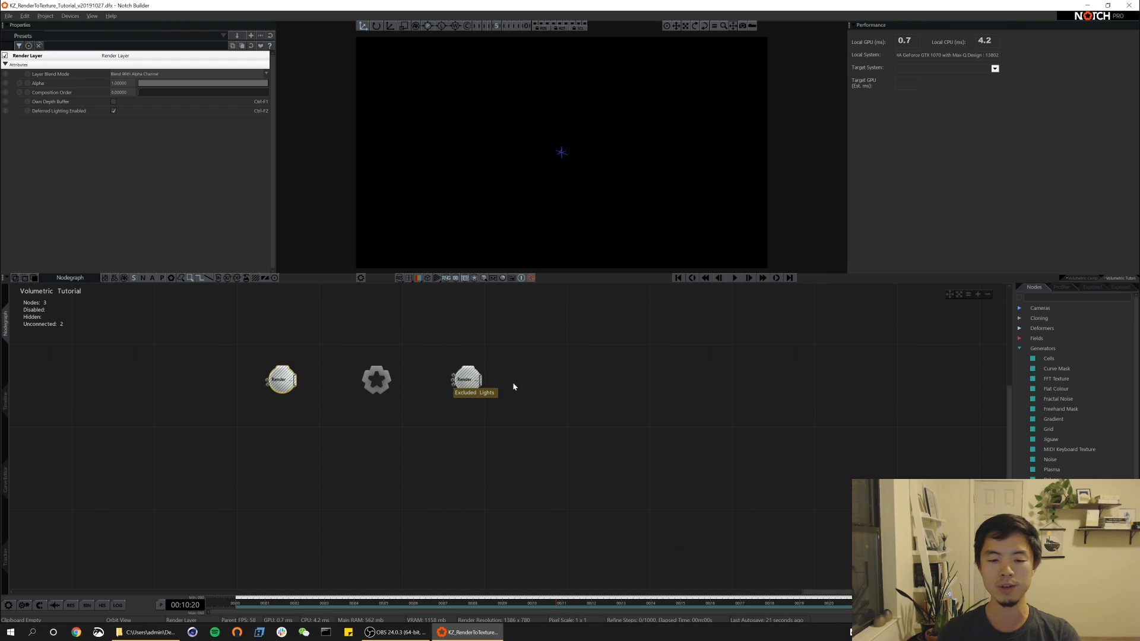
- Add Particle Root, Primitive Emitter and Point Renderer nodes in a row beside the Render To Texture node
left_click_drag(563, 391, 519, 397, "alt")
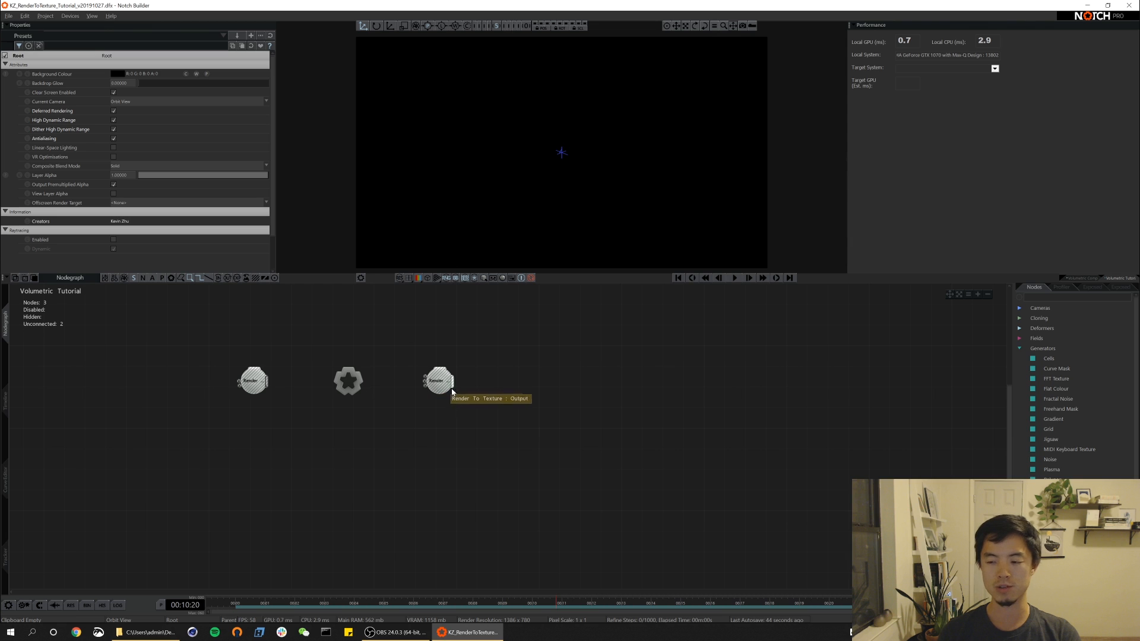
left_click(1025, 295)
type("parti")
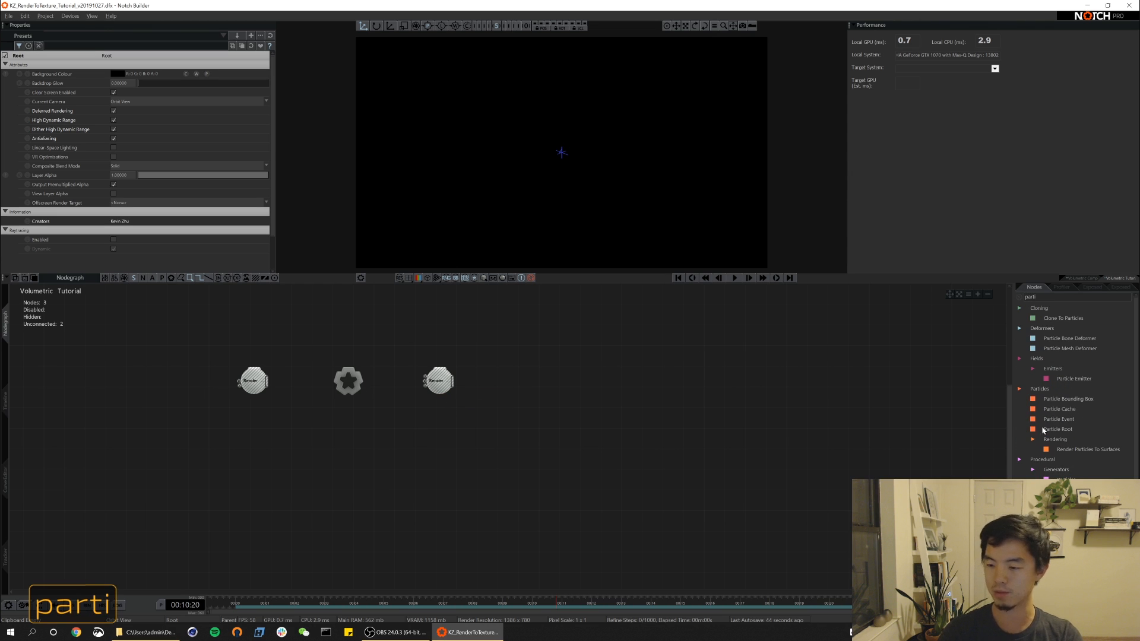
left_click_drag(1044, 430, 508, 410)
left_click(1031, 296)
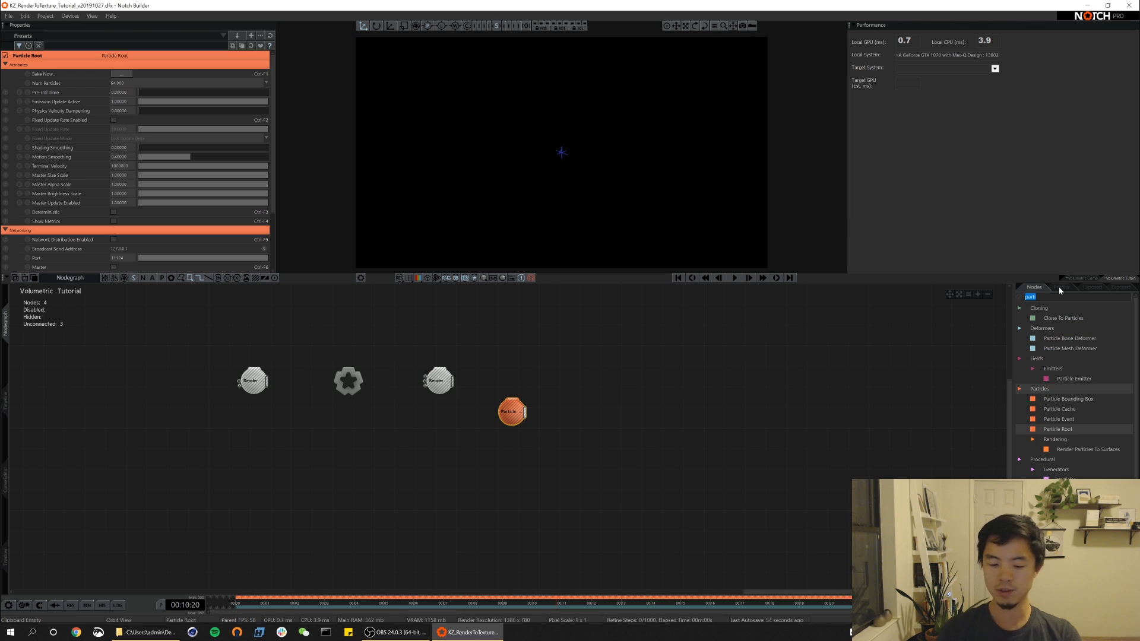
type("primitive")
left_click_drag(1076, 419, 552, 413)
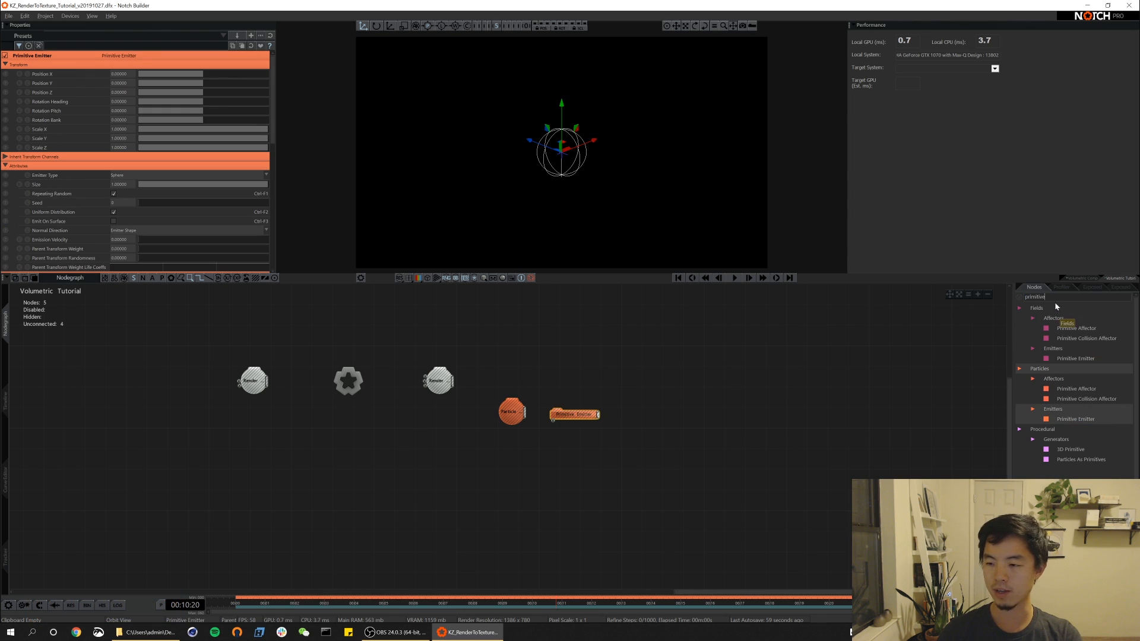
type("point rend")
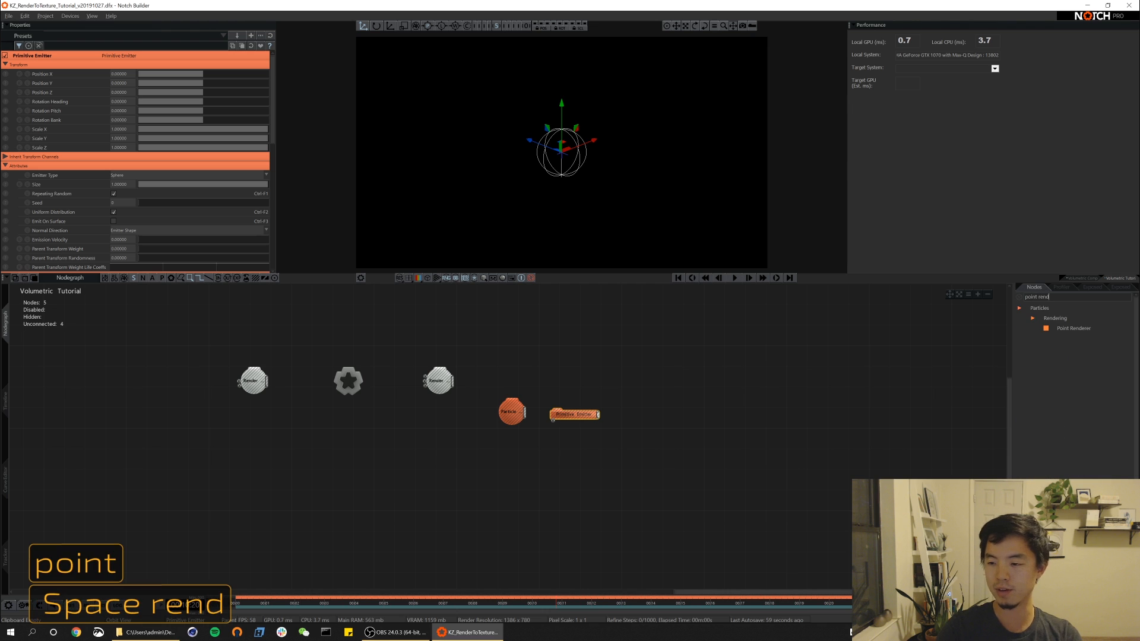
left_click_drag(1046, 314, 625, 416)
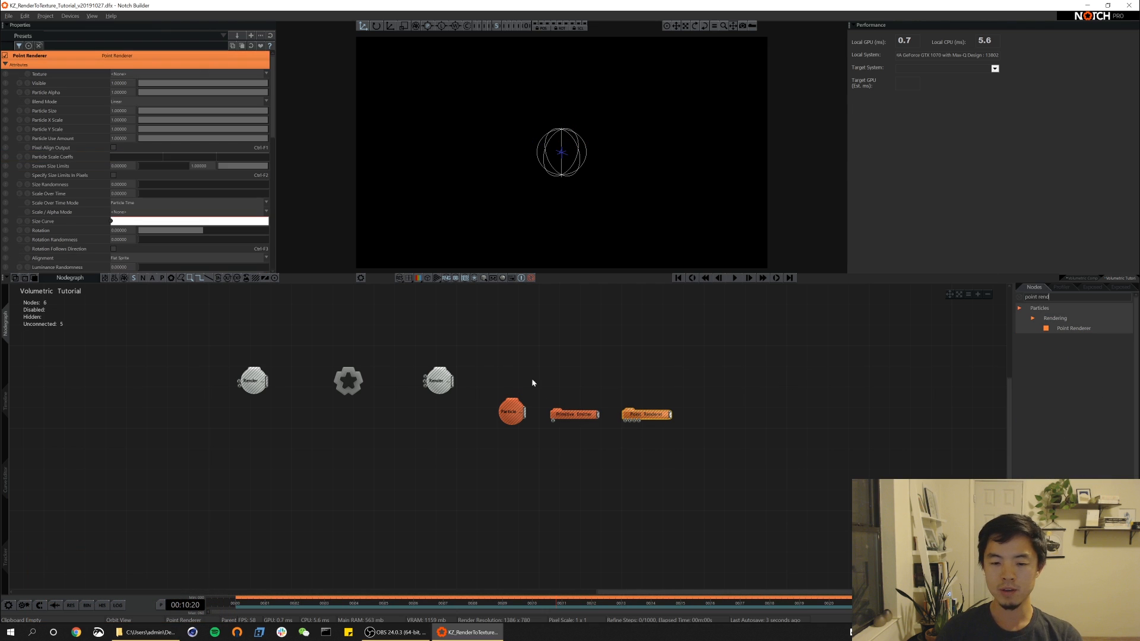
- Connect Particle Root, Primitive Emitter and Point Renderer into one chain
left_click(574, 413)
key("ctrl+r")
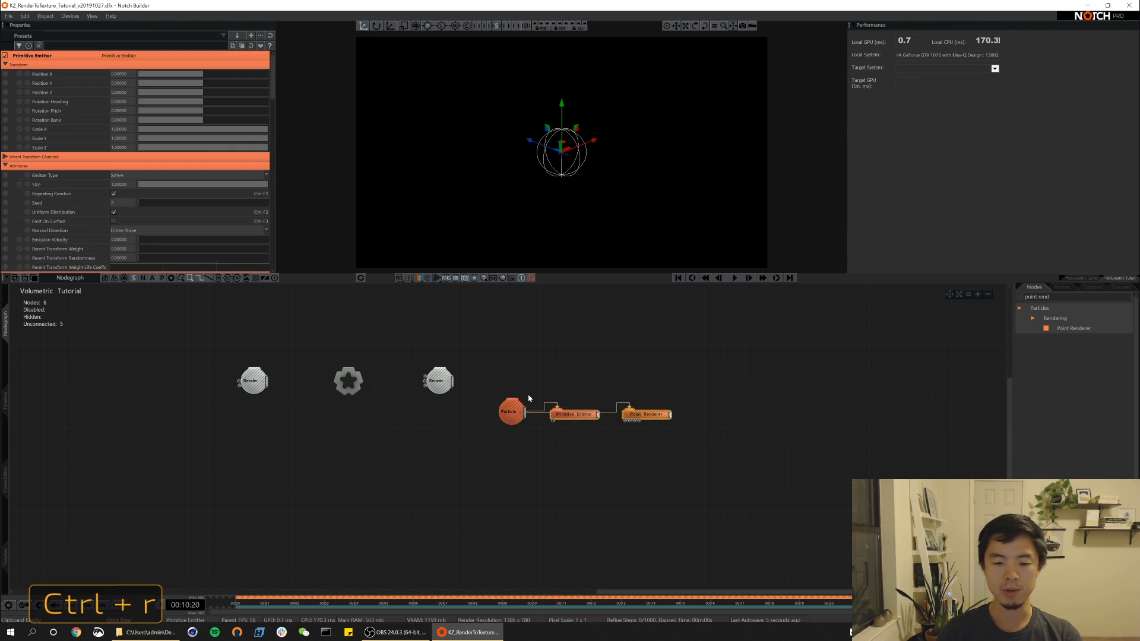
left_click(471, 414)
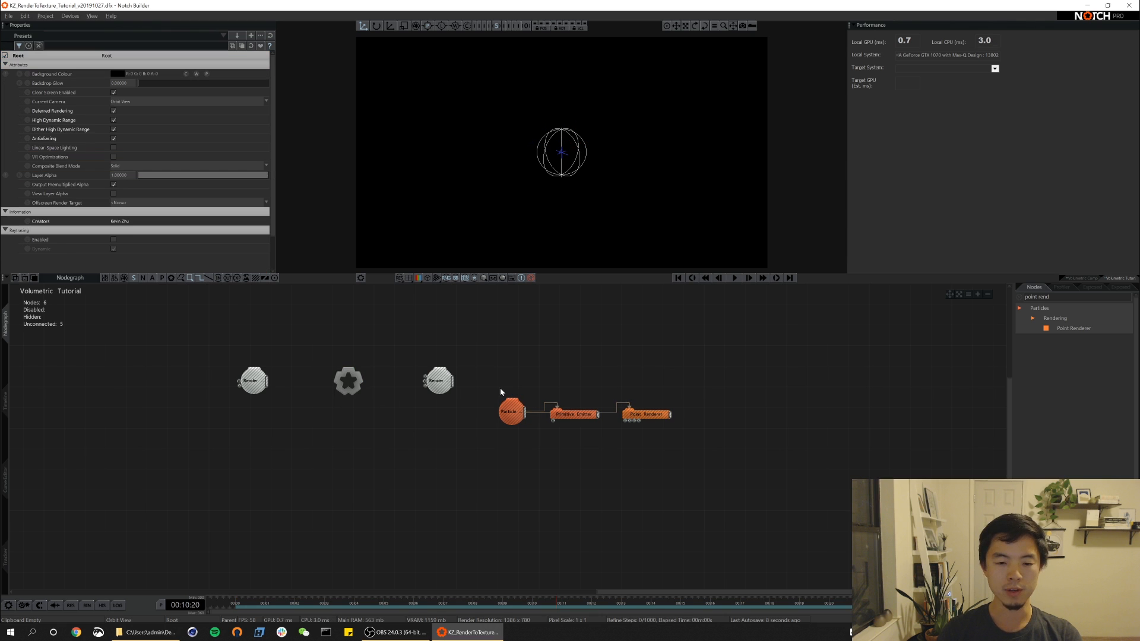
- Connect Render To Texture to the Root and link the Render To Texture output to the Particle Root
left_click(432, 386)
key("ctrl+r")
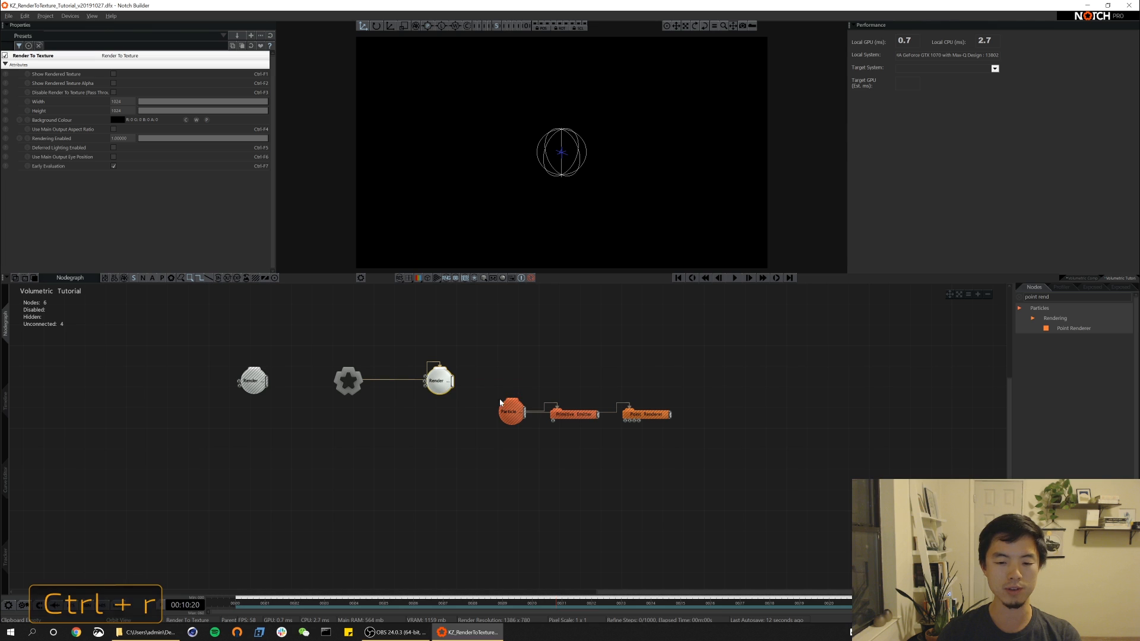
left_click_drag(455, 383, 512, 399)
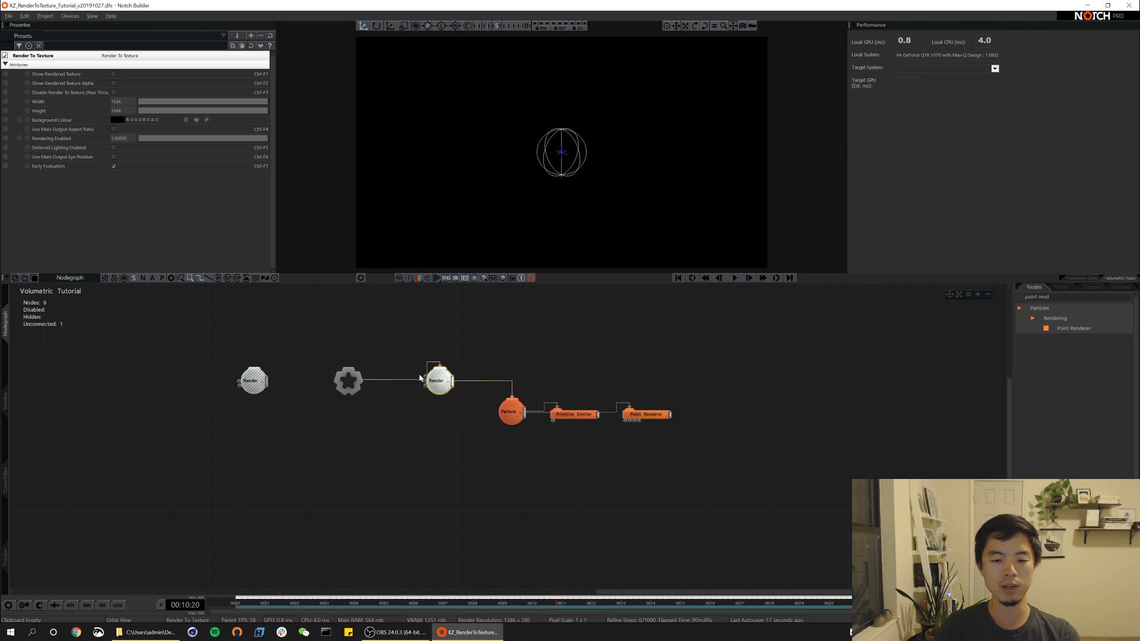
- Preview the playing particles directly in the scene by temporarily turning on Disable Render To Texture
left_click(114, 93)
key("space")
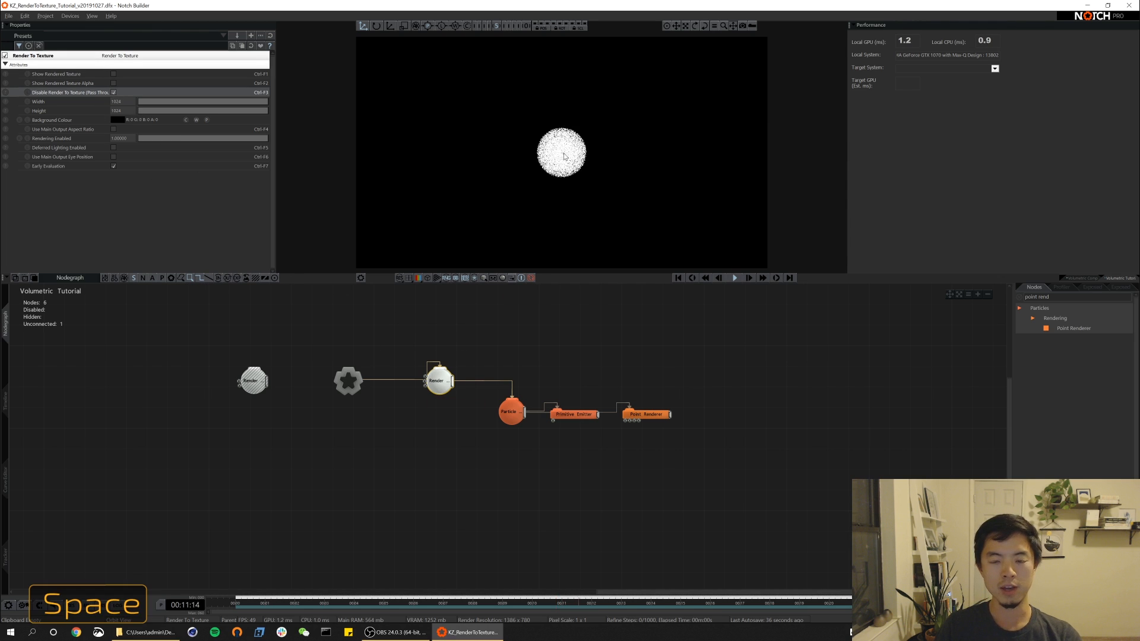
right_click_drag(559, 125, 570, 239, "alt")
key("space")
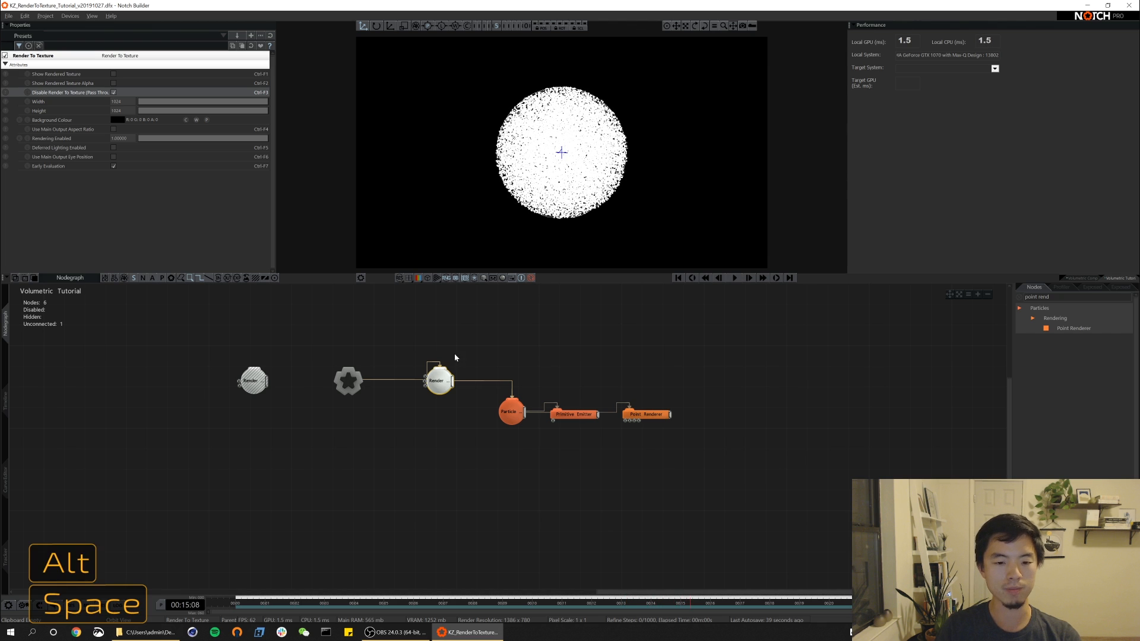
left_click(114, 93)
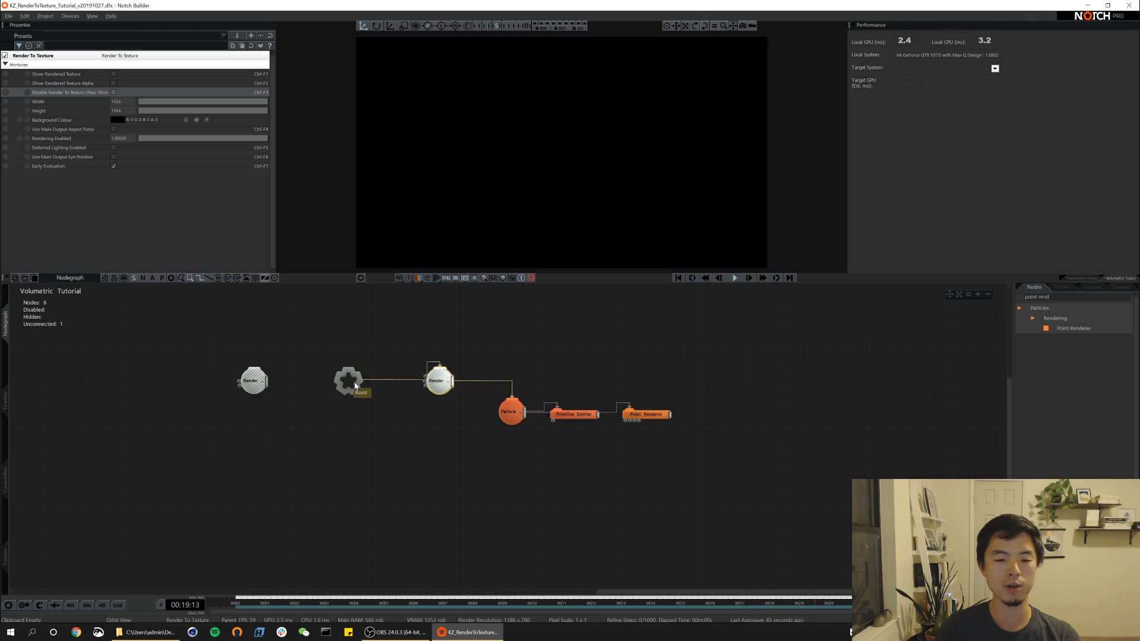
- Enable Show Rendered Texture on Render To Texture and display the viewport grid, checking the texture preview from several angles
left_click(114, 74)
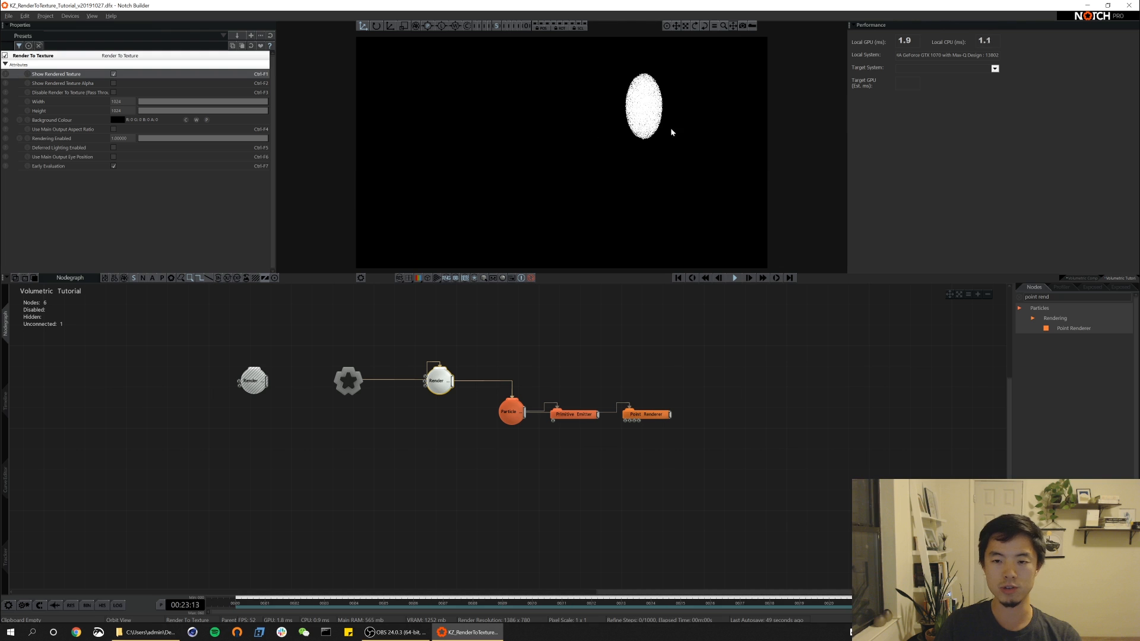
key("alt+g")
left_click_drag(598, 107, 601, 64, "alt")
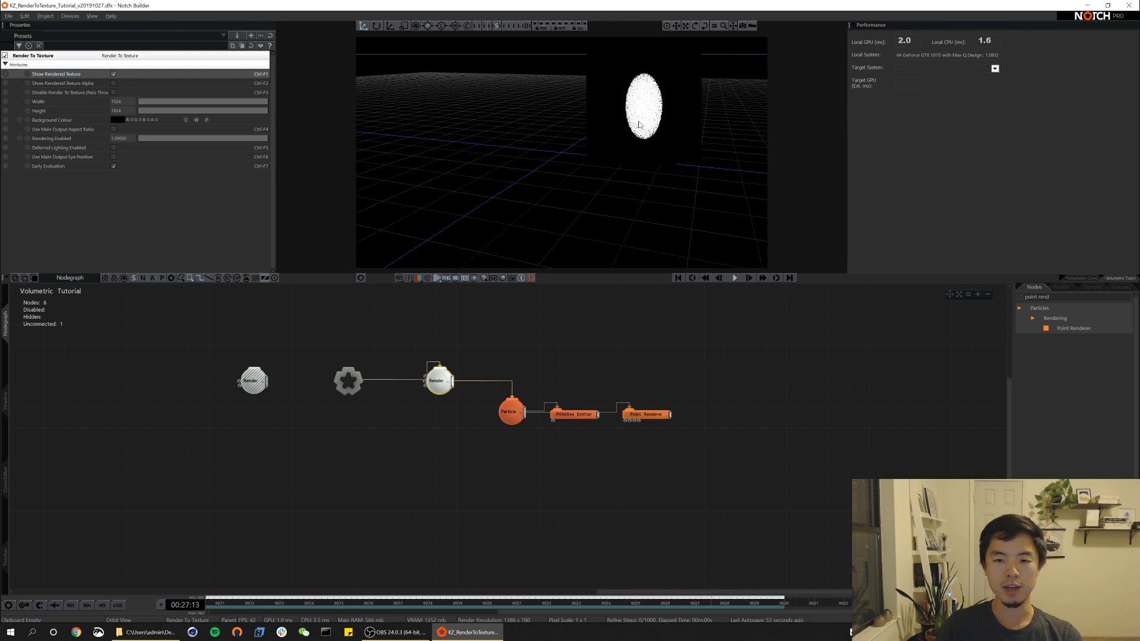
left_click_drag(606, 160, 652, 72, "alt")
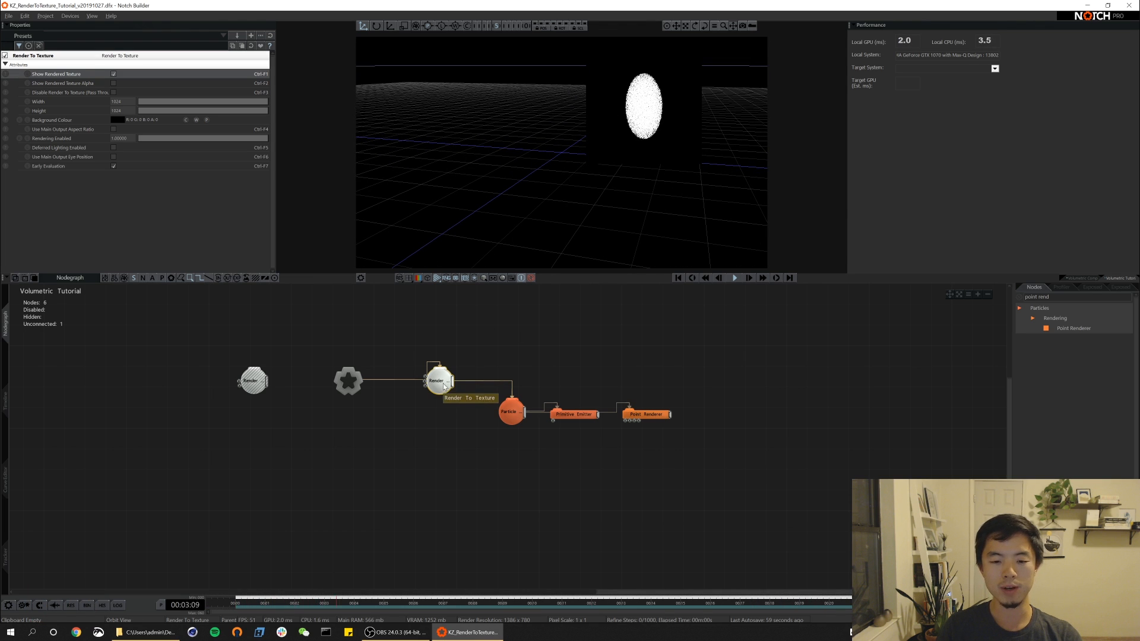
left_click_drag(648, 184, 602, 105, "alt")
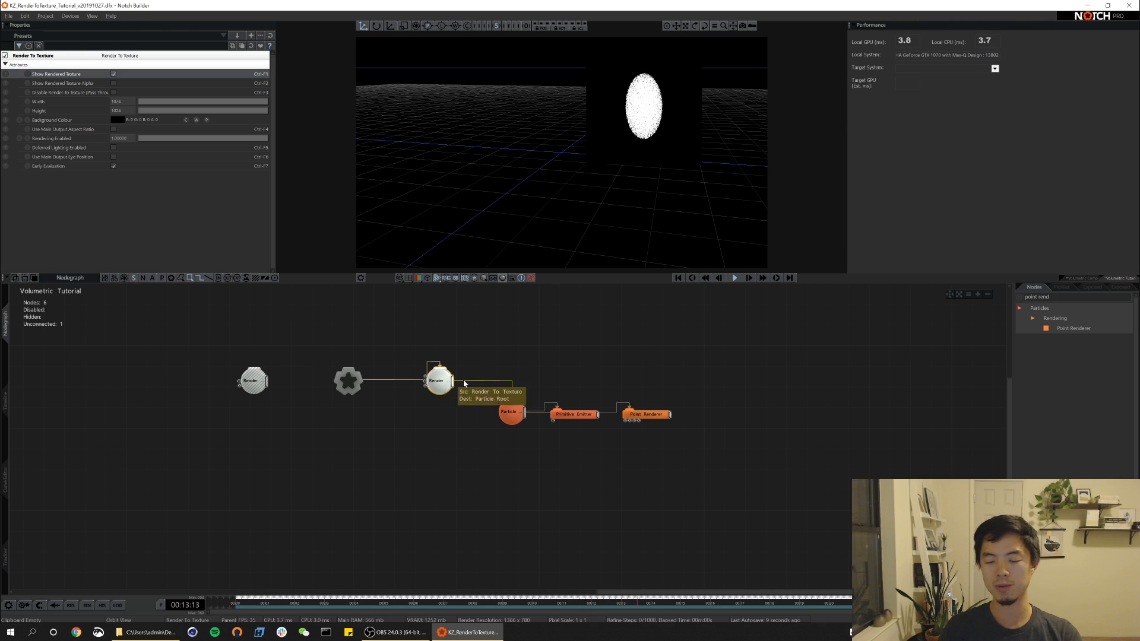
left_click_drag(608, 145, 618, 72, "alt")
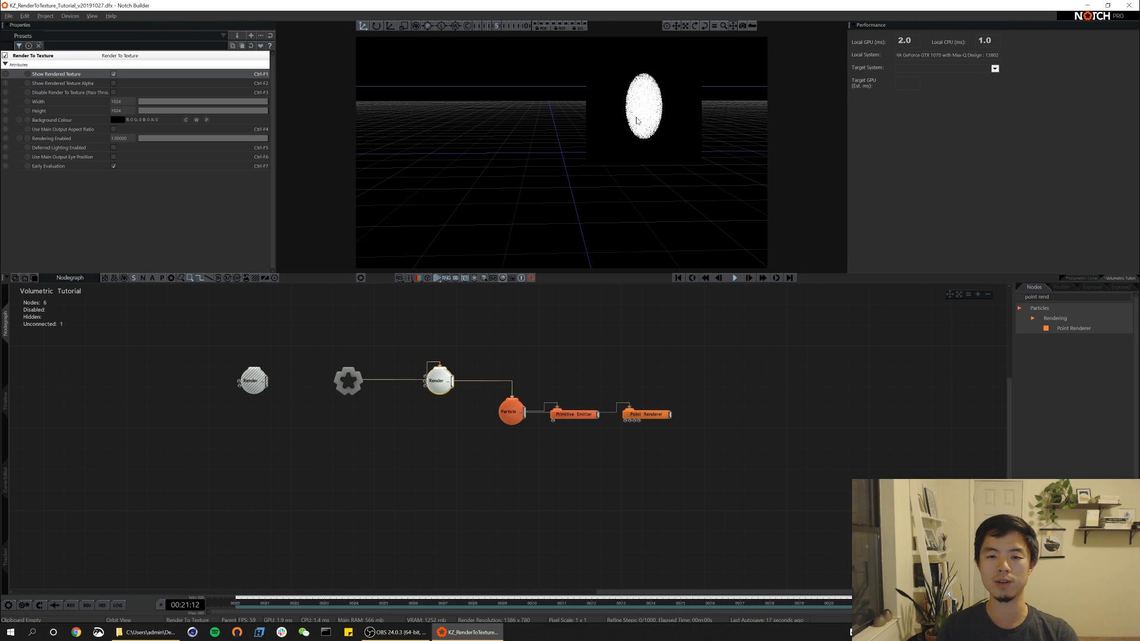
left_click_drag(575, 168, 640, 123, "alt")
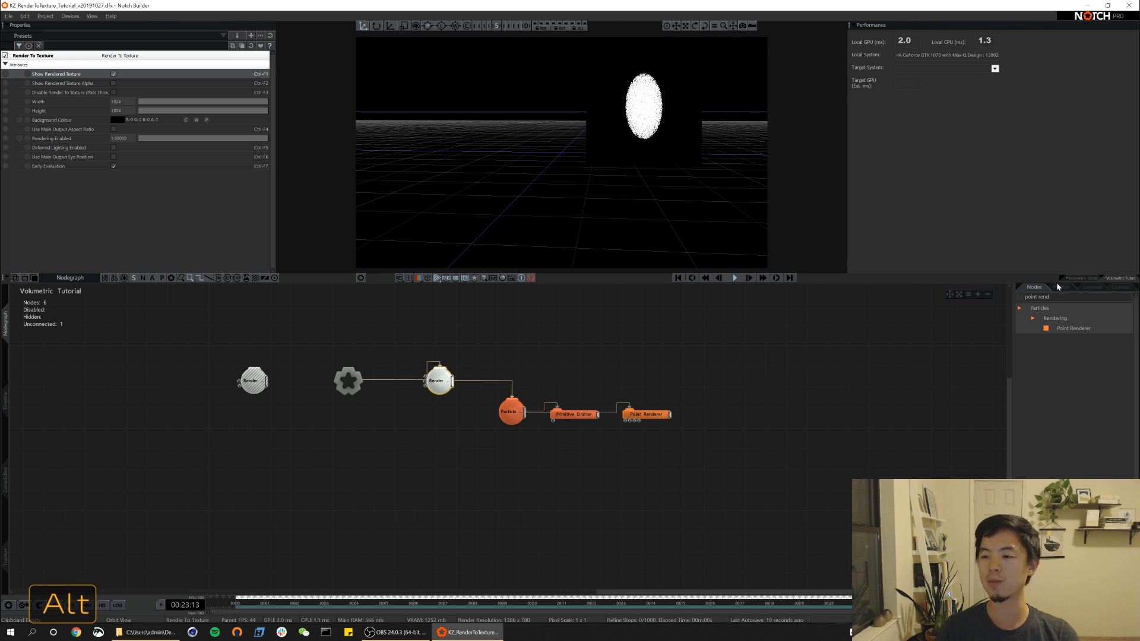
- Add a Camera node and connect it to the Render To Texture node's output
type("camera")
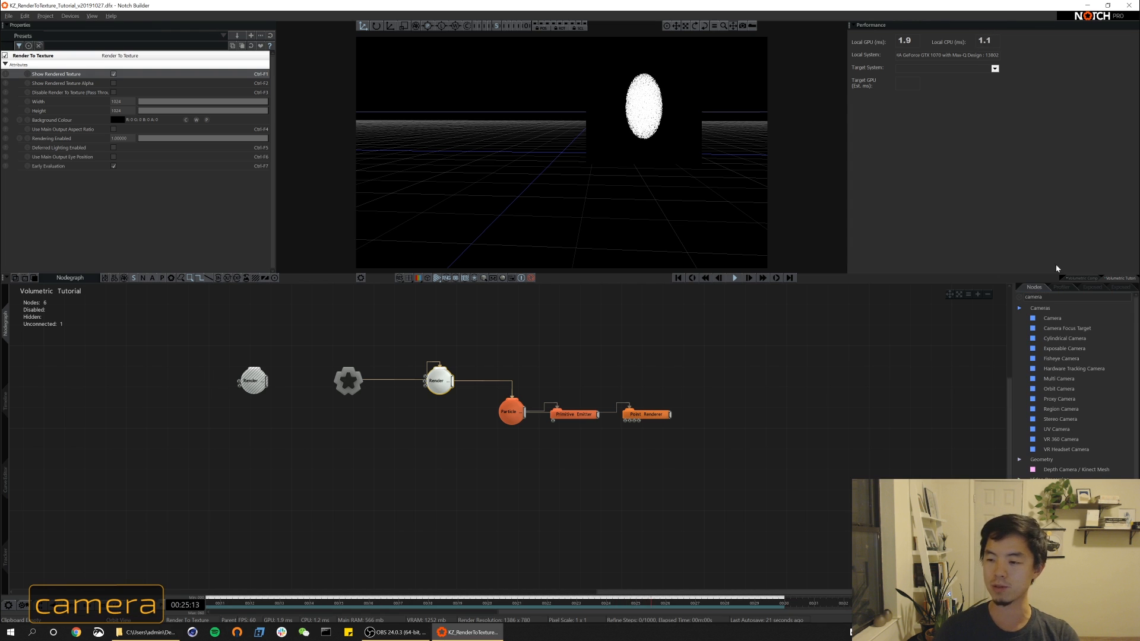
left_click_drag(1053, 319, 522, 374)
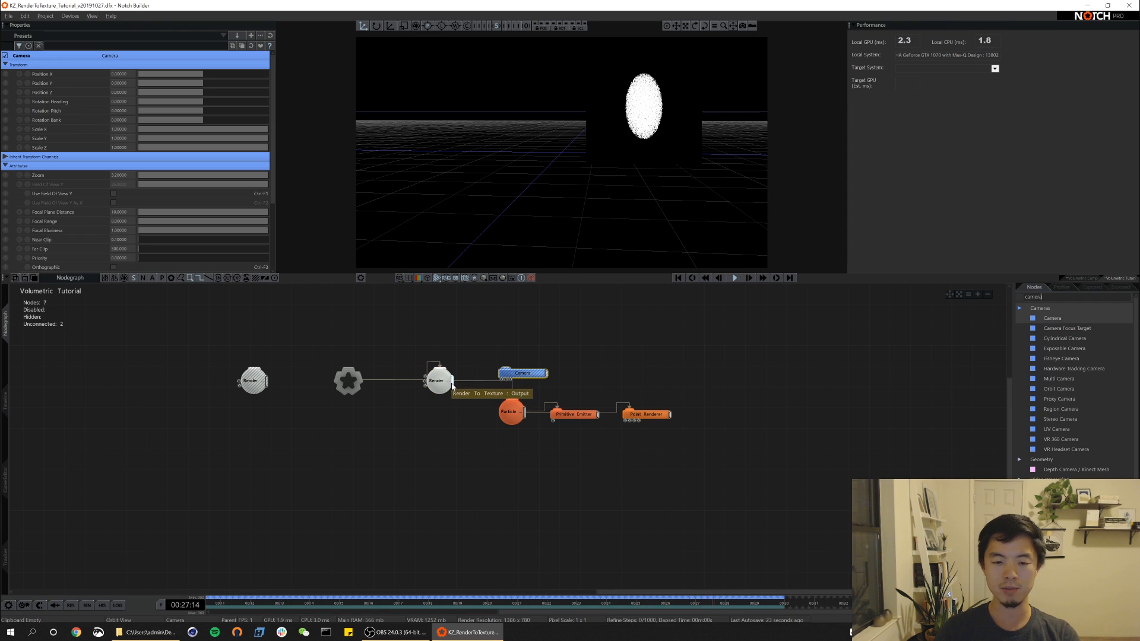
left_click_drag(454, 387, 505, 372)
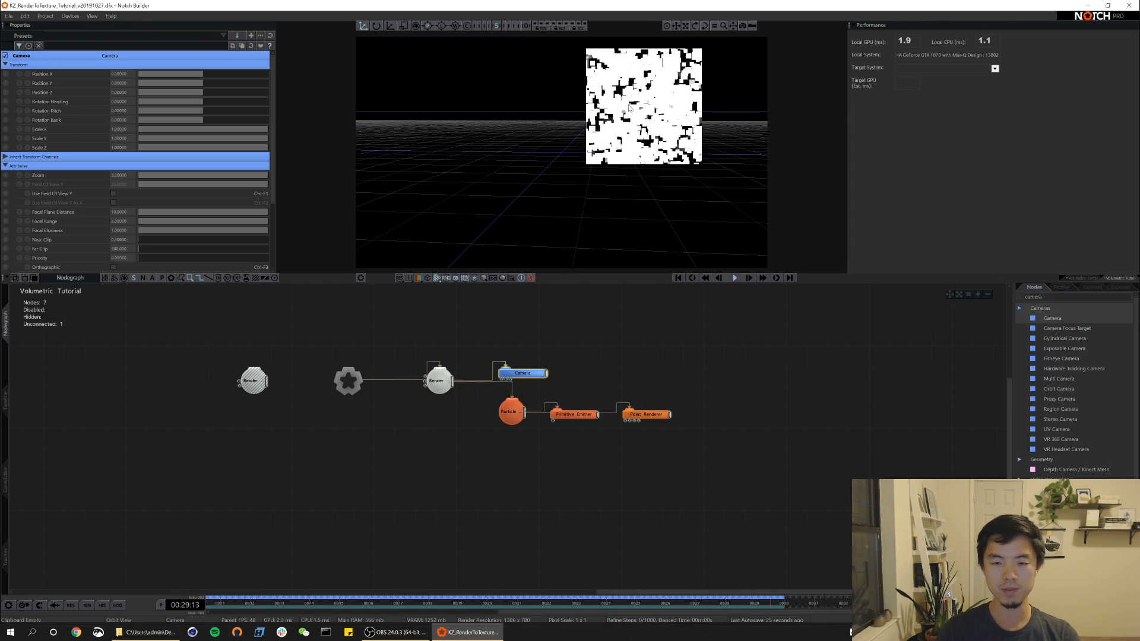
- Temporarily disable the Camera node and re-enable it, comparing the texture preview from different viewing angles
mouse_move(558, 158)
left_mouse_down("alt")
mouse_move(575, 187)
mouse_move(553, 169)
left_mouse_up("alt")
left_click_drag(555, 318, 527, 378)
key("ctrl+1")
left_click_drag(570, 158, 592, 199, "alt")
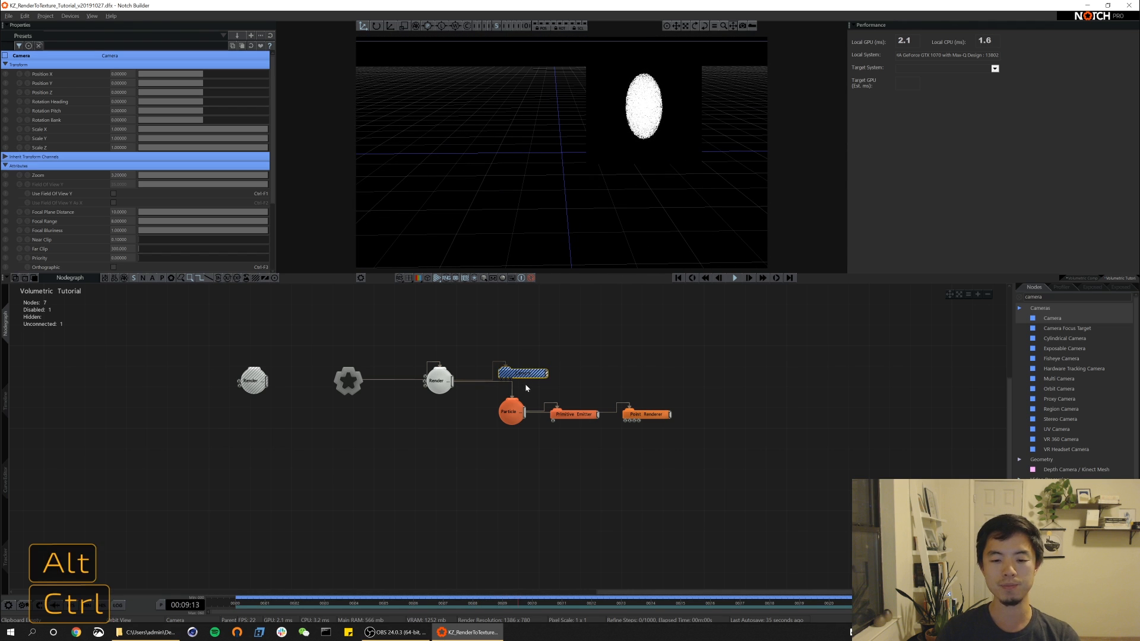
key("ctrl+1")
left_click_drag(583, 172, 588, 167, "alt")
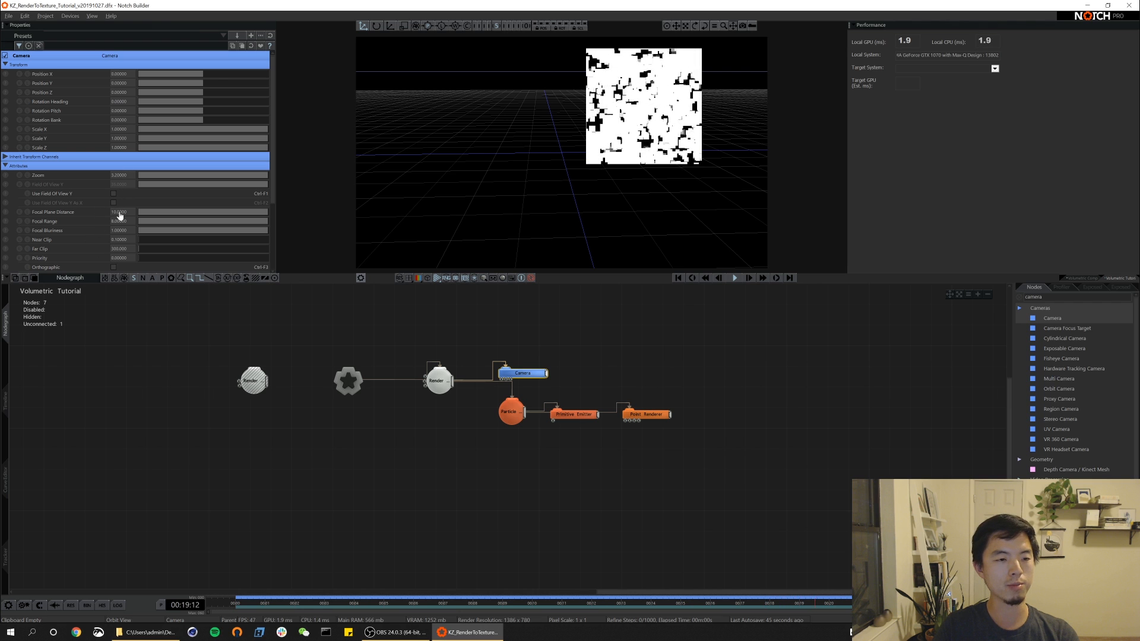
- Make the Camera orthographic, move it back to a Position Z of about -1.98 and set its Zoom to 1
left_click_drag(190, 92, 194, 96)
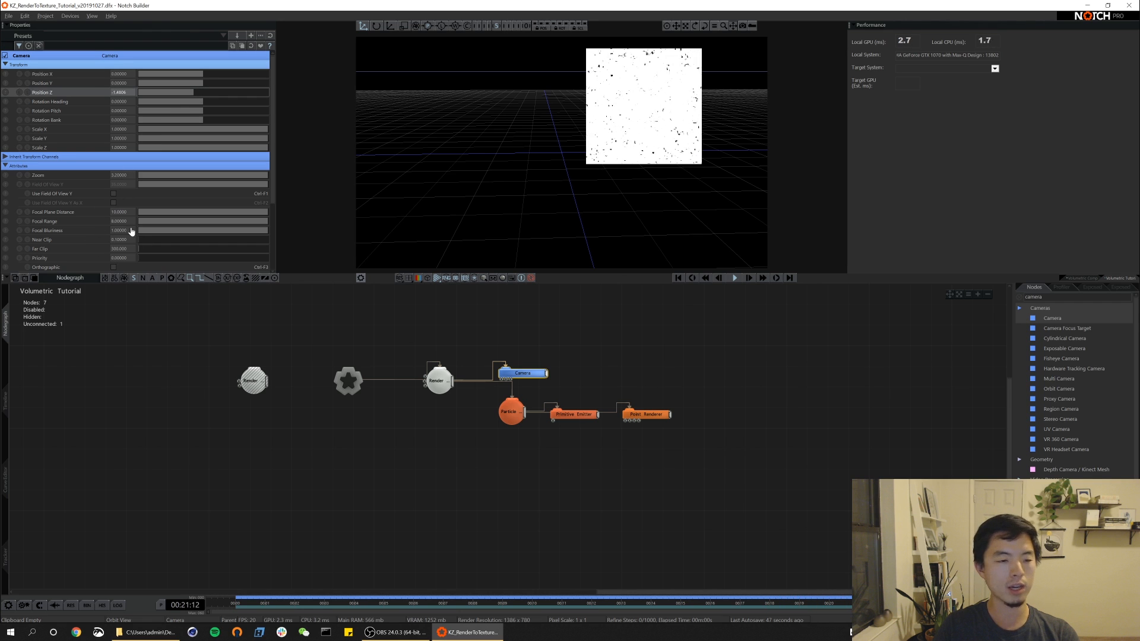
left_click(114, 268)
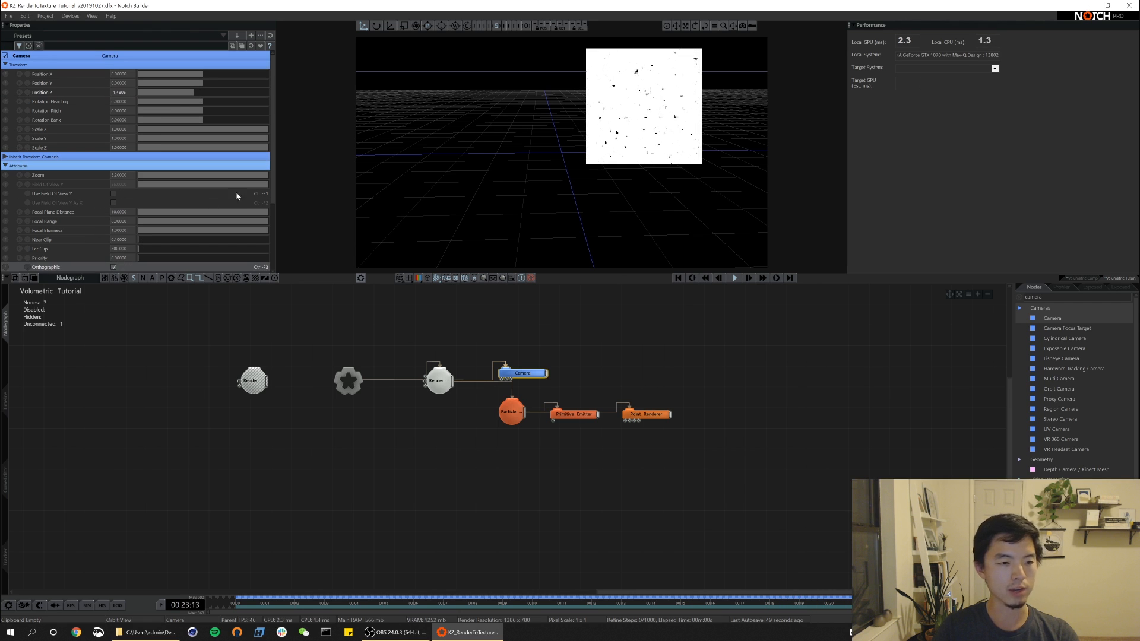
left_click_drag(262, 177, 253, 179)
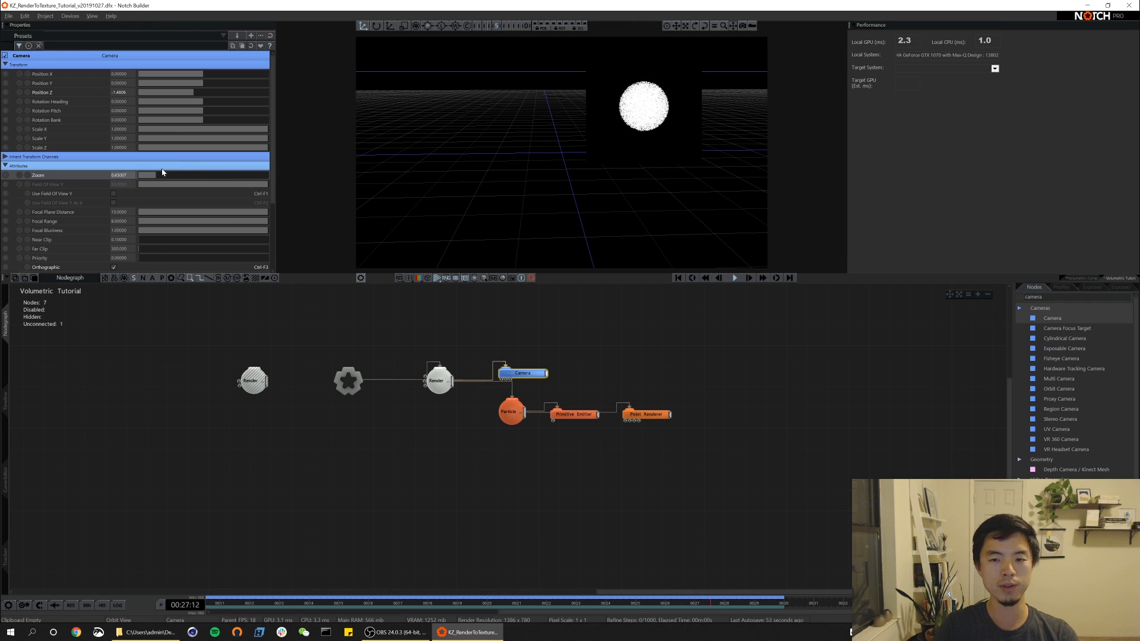
mouse_move(203, 97)
left_mouse_down()
mouse_move(167, 98)
mouse_move(189, 97)
left_mouse_up()
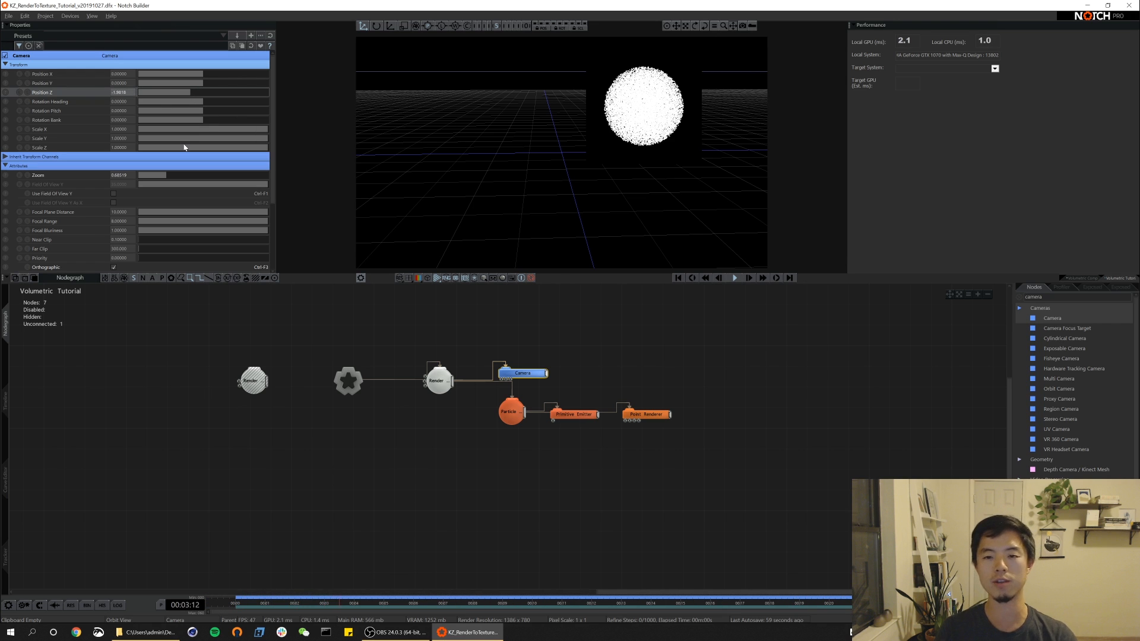
left_click_drag(167, 177, 173, 178)
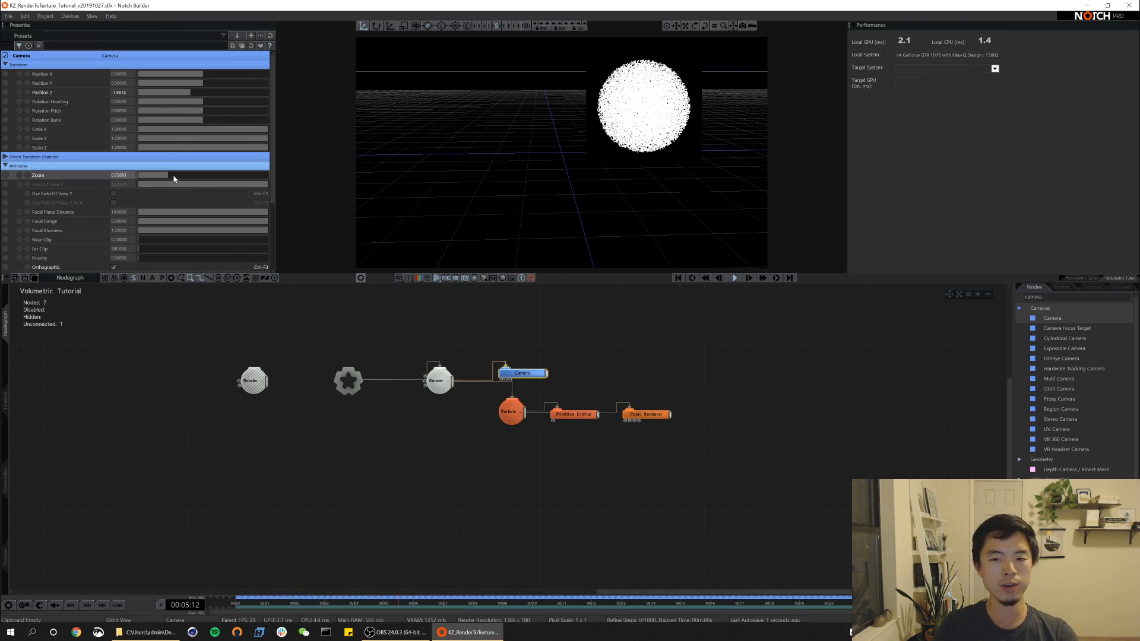
type("1")
key("Return")
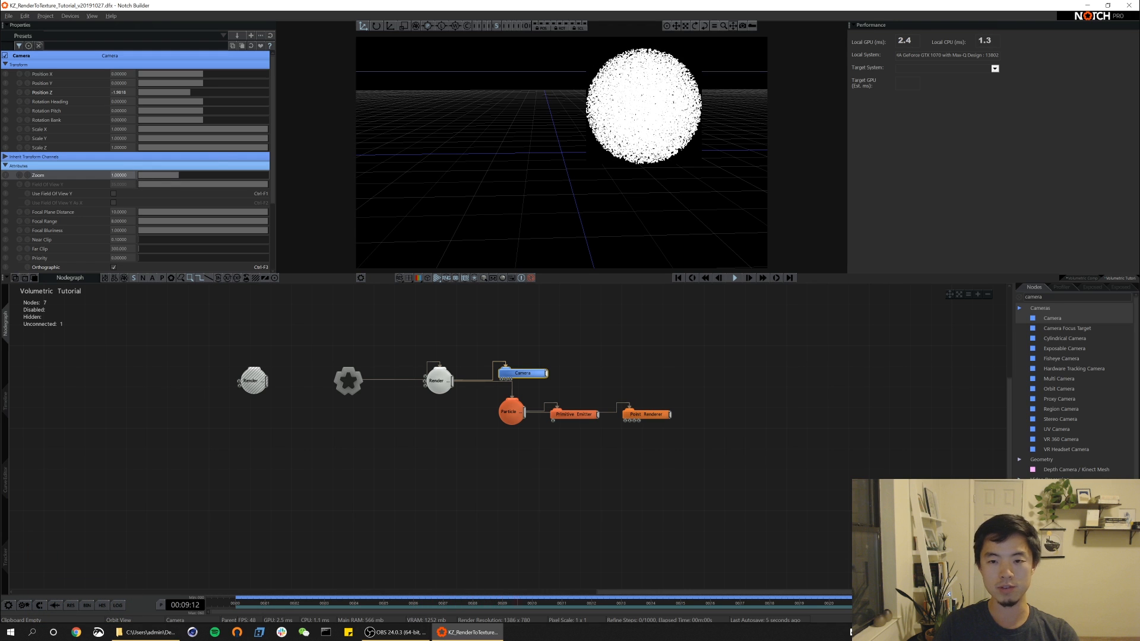
- Set the Primitive Emitter's Max Particle Count to 100
left_click(590, 415)
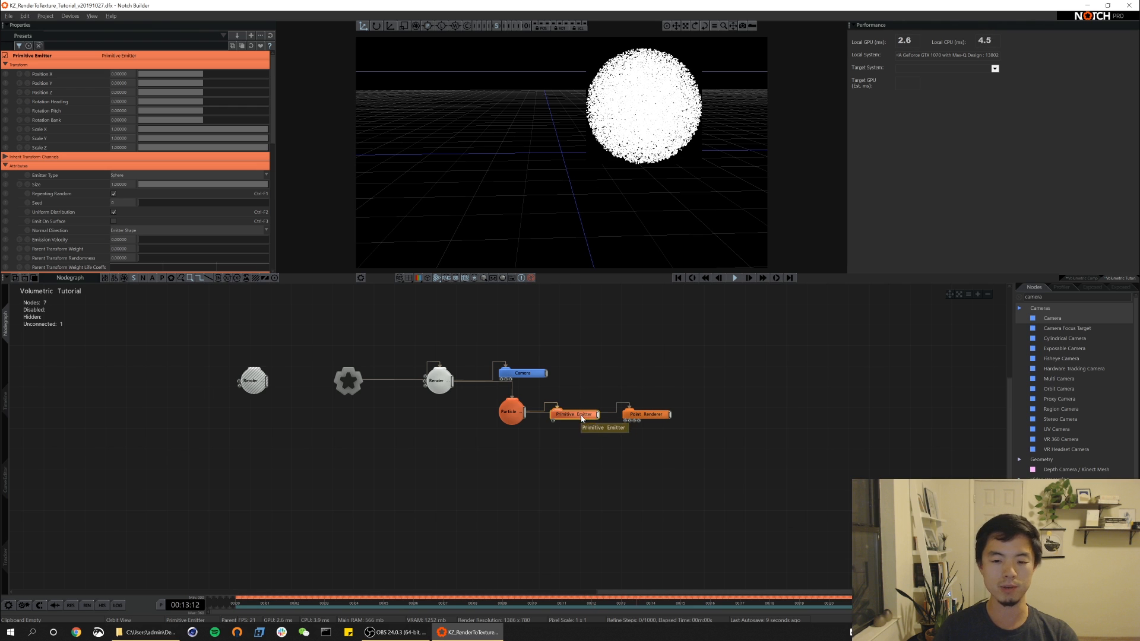
scroll(95, 202, "down", 2)
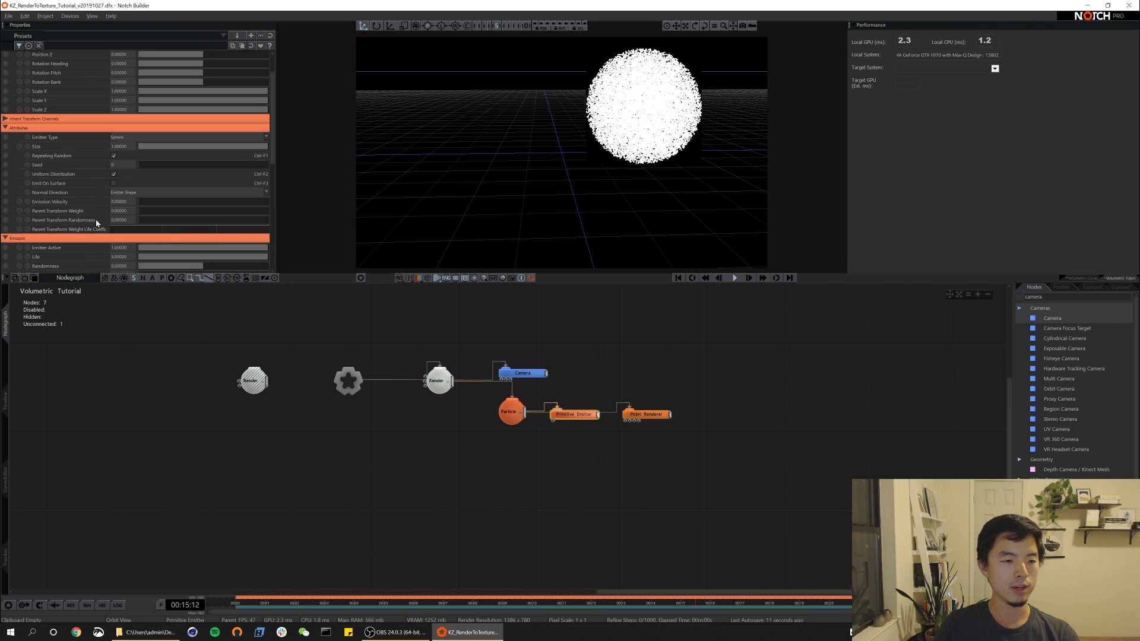
scroll(107, 223, "down", 4)
left_click(118, 200)
type("100")
key("Return")
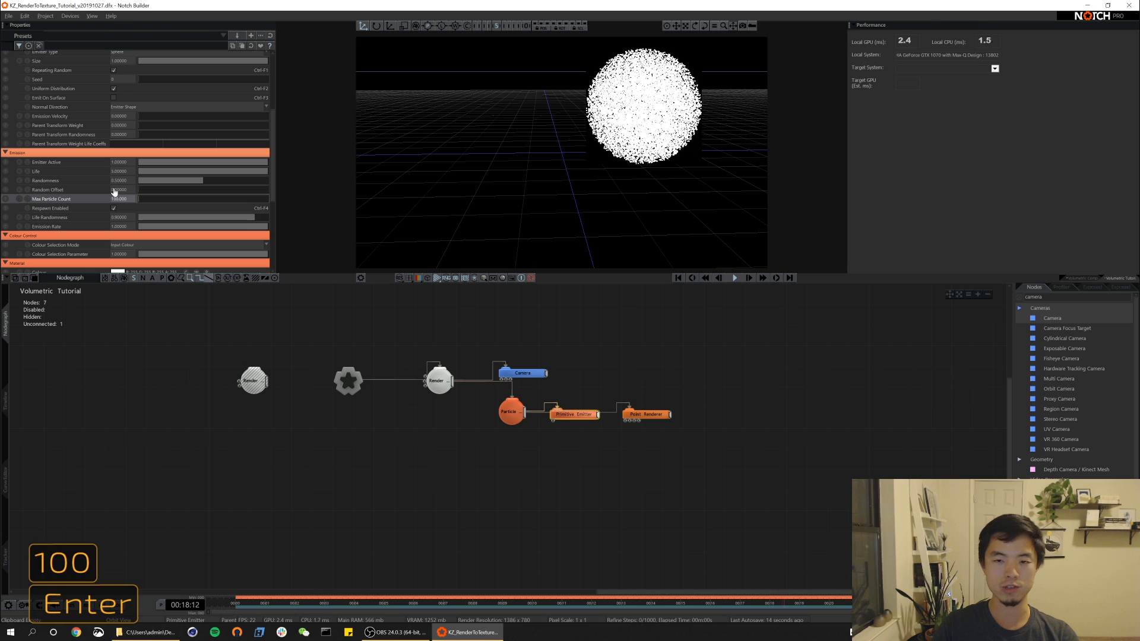
- Set the Particle Root's Num Particles to 500 and enable its fixed update rate at 60
left_click(509, 411)
left_click(128, 84)
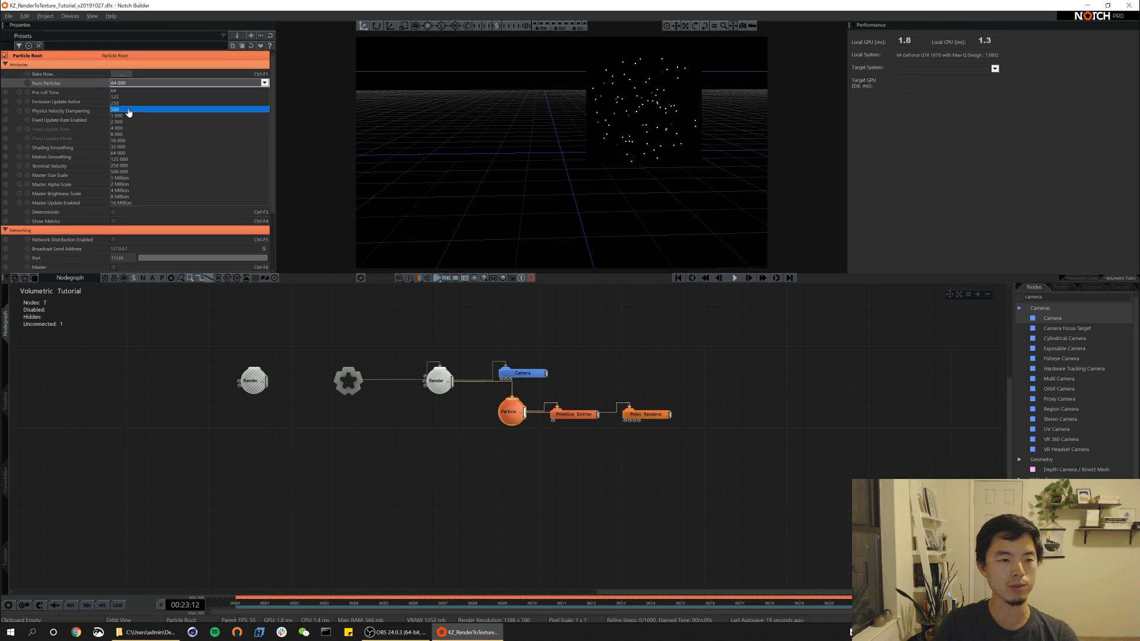
left_click(127, 110)
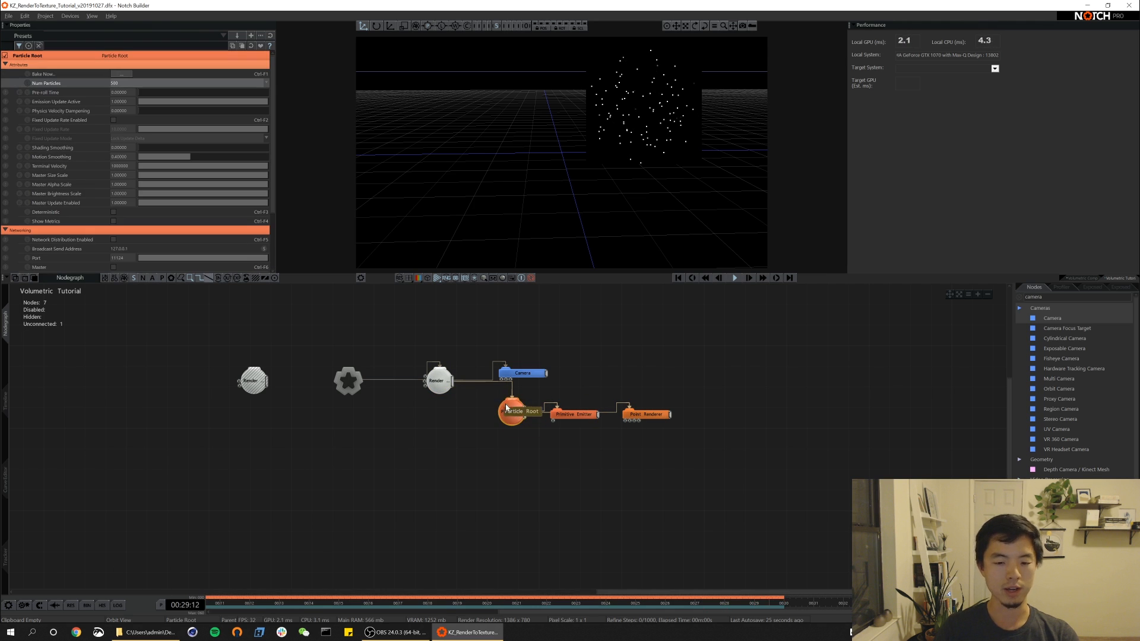
left_click(114, 120)
left_click(116, 128)
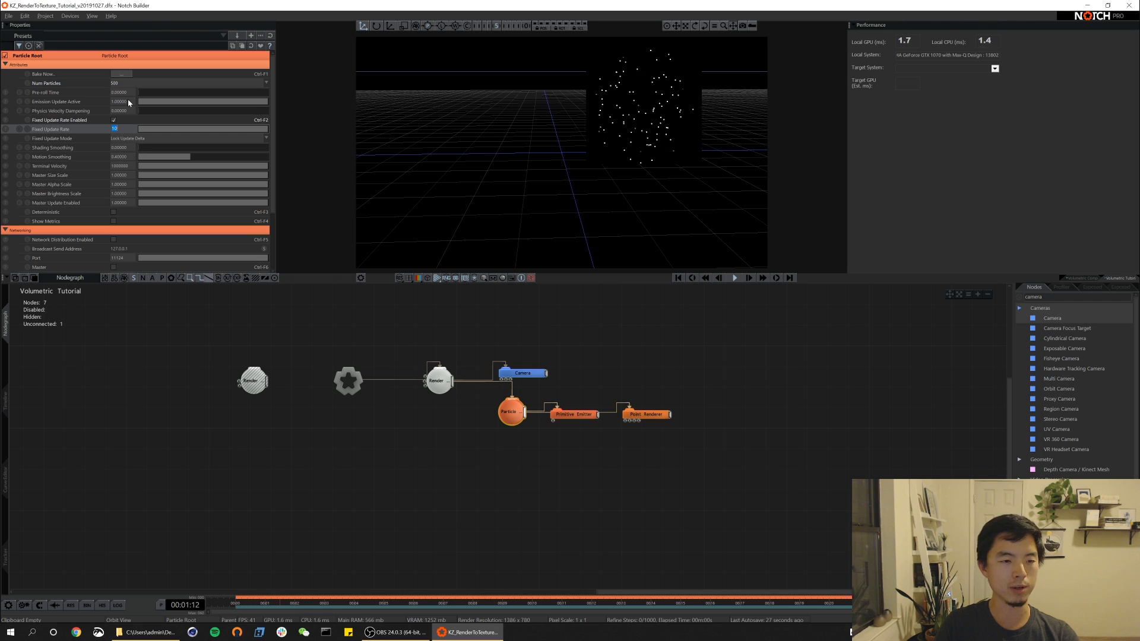
type("60")
key("Return")
key("Home")
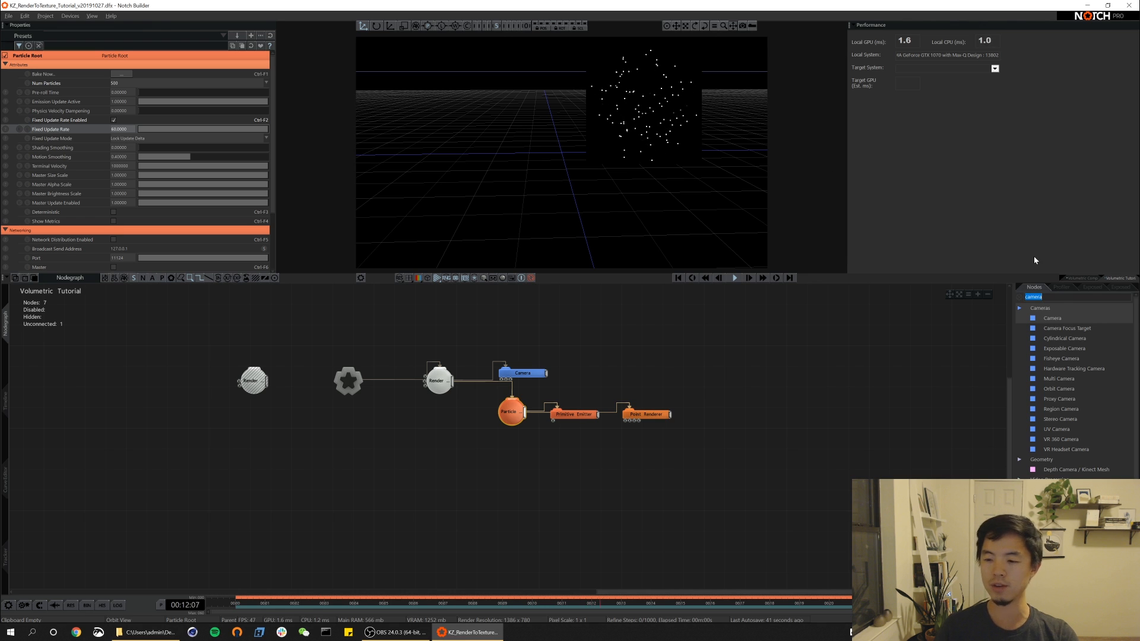
- Add a Light node connected to the Root, raise its Scattering Intensity to about 0.12 and pause playback
type("light")
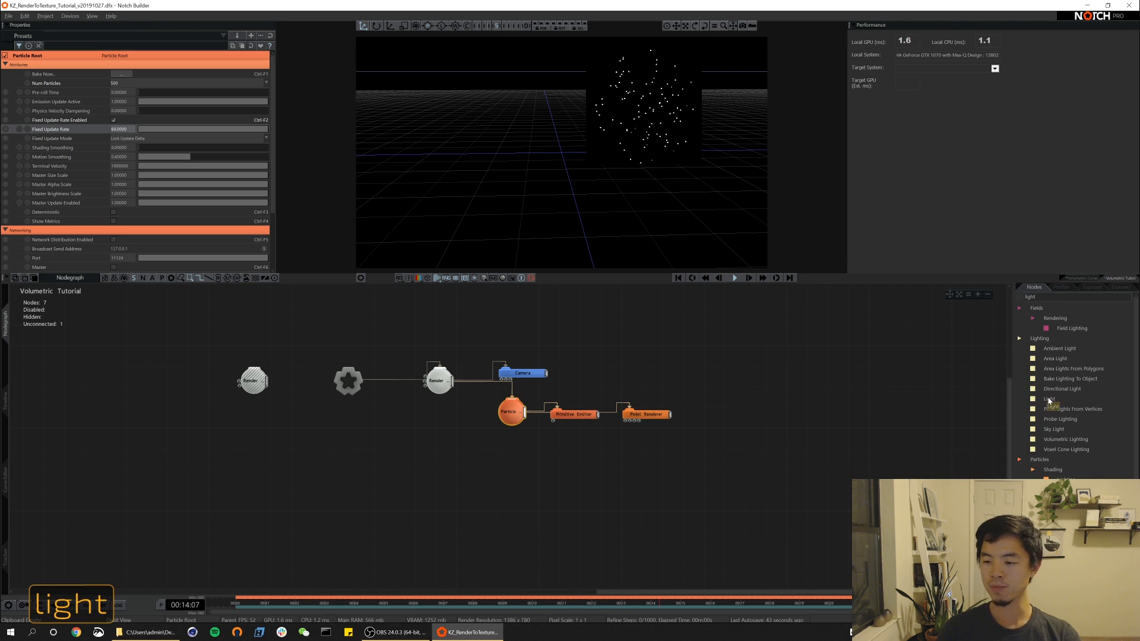
left_click_drag(1049, 401, 854, 373)
left_click_drag(456, 305, 537, 314)
key("ctrl+r")
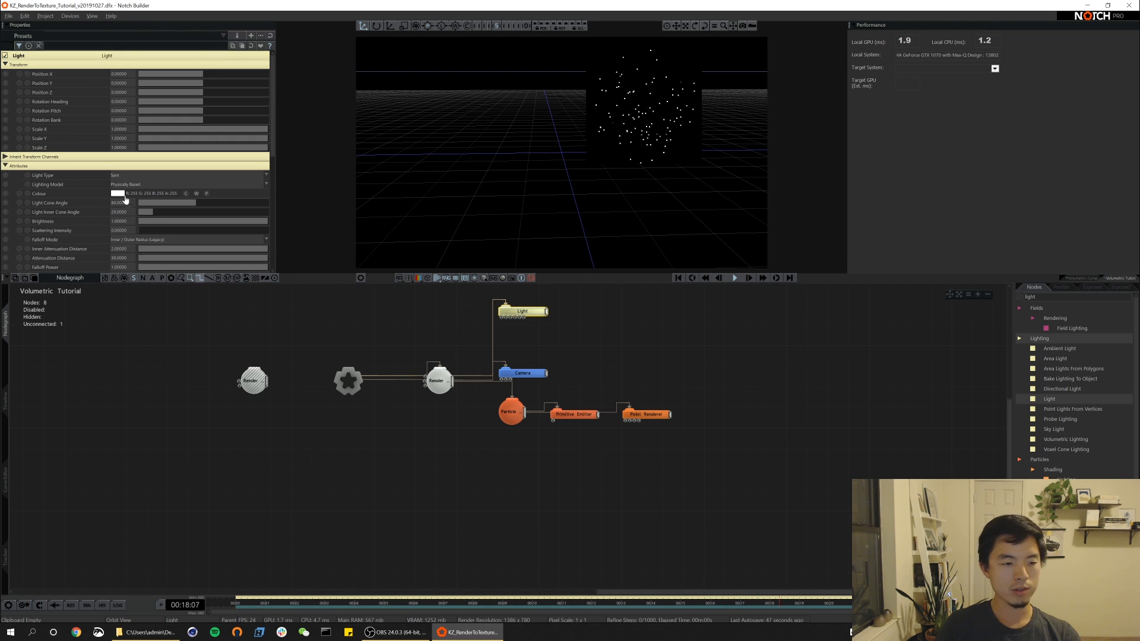
scroll(101, 226, "down", 2)
left_click_drag(141, 203, 155, 203)
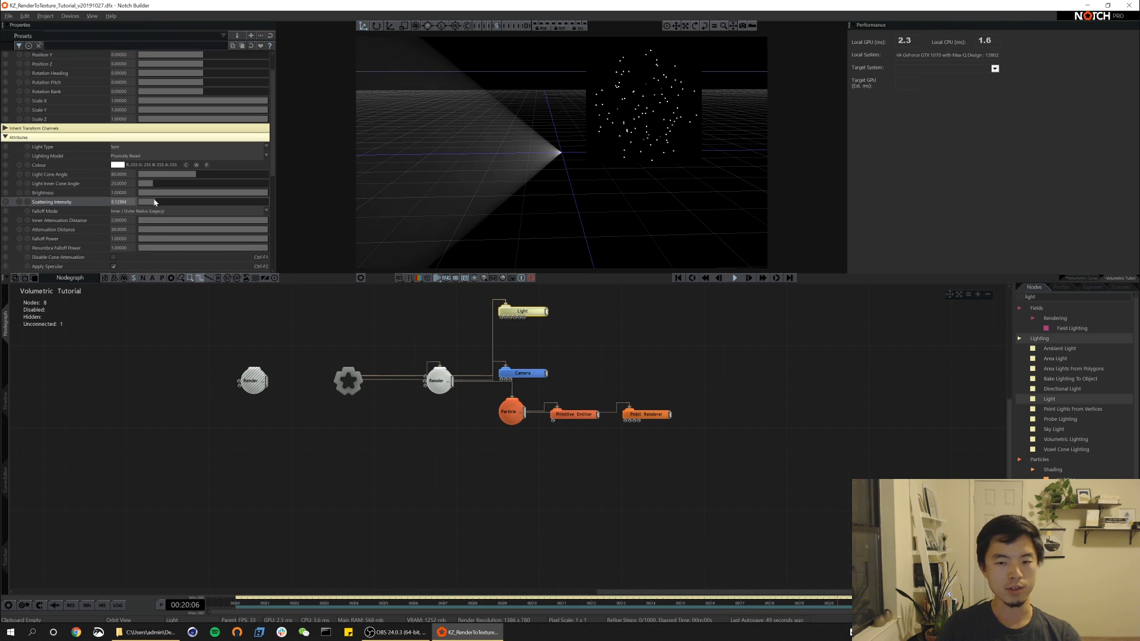
key("space")
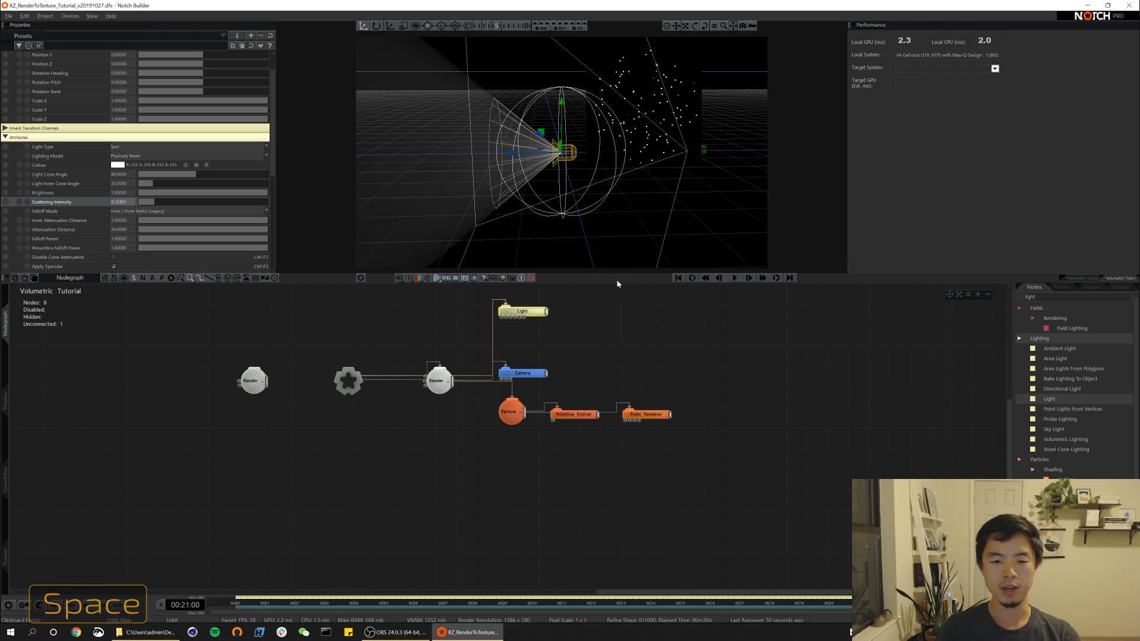
- Add a Null node, link it to the Light as its target and connect it to the Root
left_click_drag(617, 319, 611, 379, "alt")
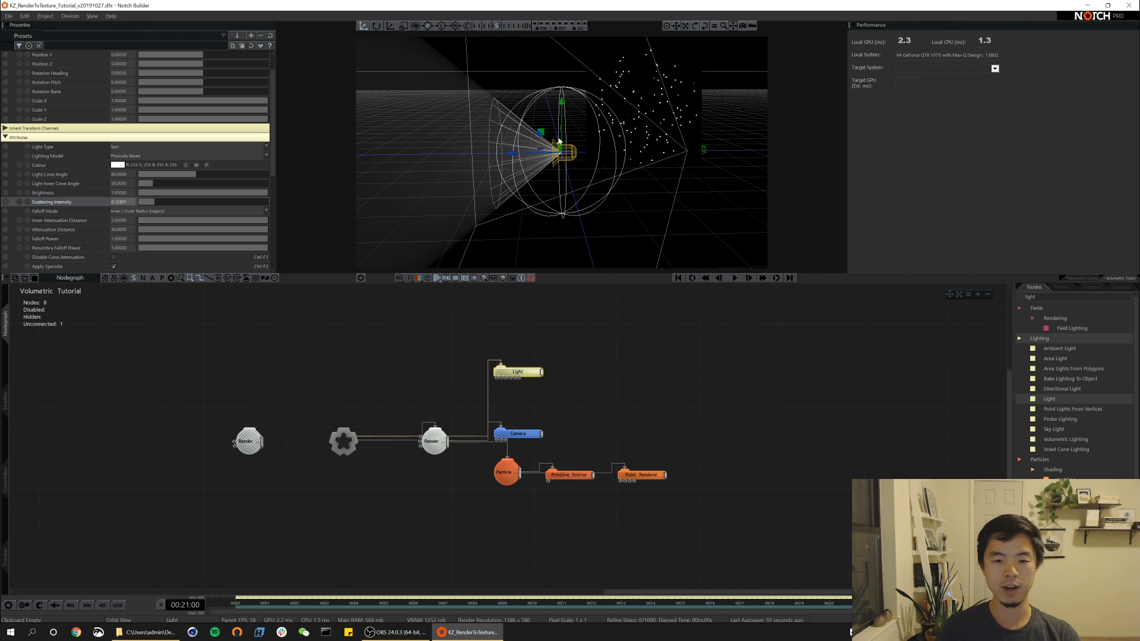
type("null")
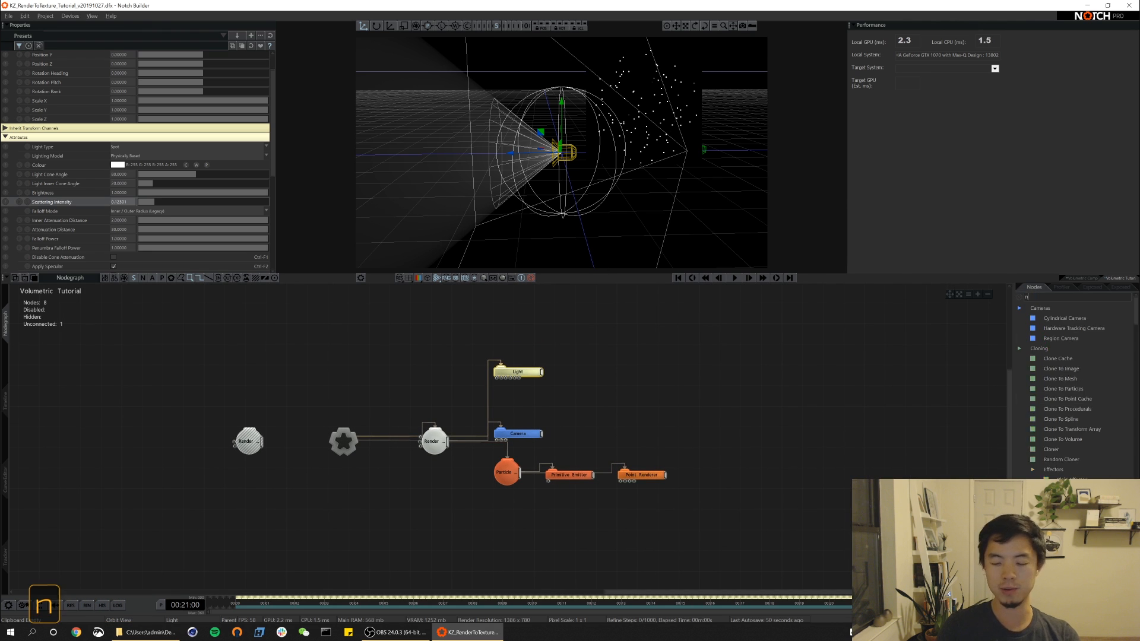
left_click_drag(1049, 328, 519, 379)
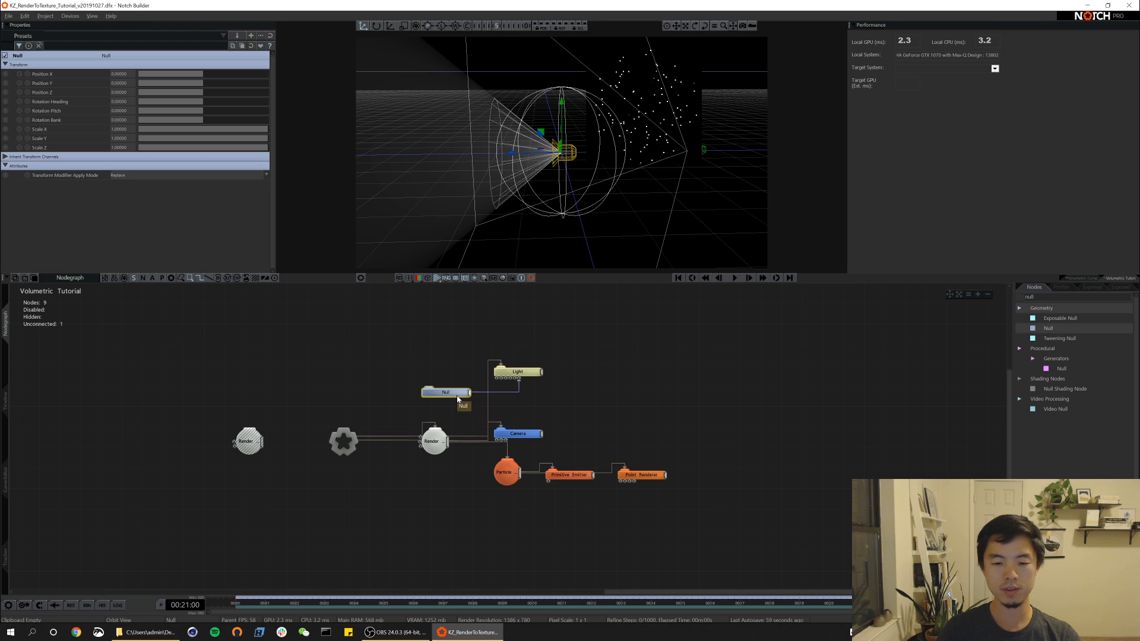
key("ctrl+r")
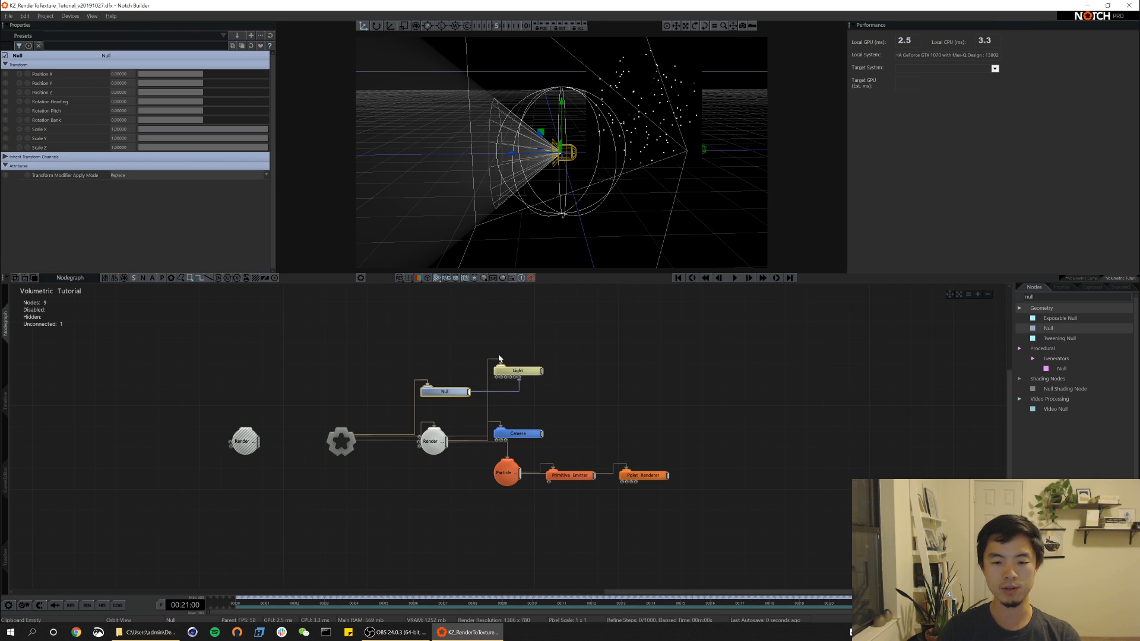
- Raise the Light above the Null to a Position Y of about 2 so it shines downwards
left_click(520, 372)
scroll(230, 129, "down", 1)
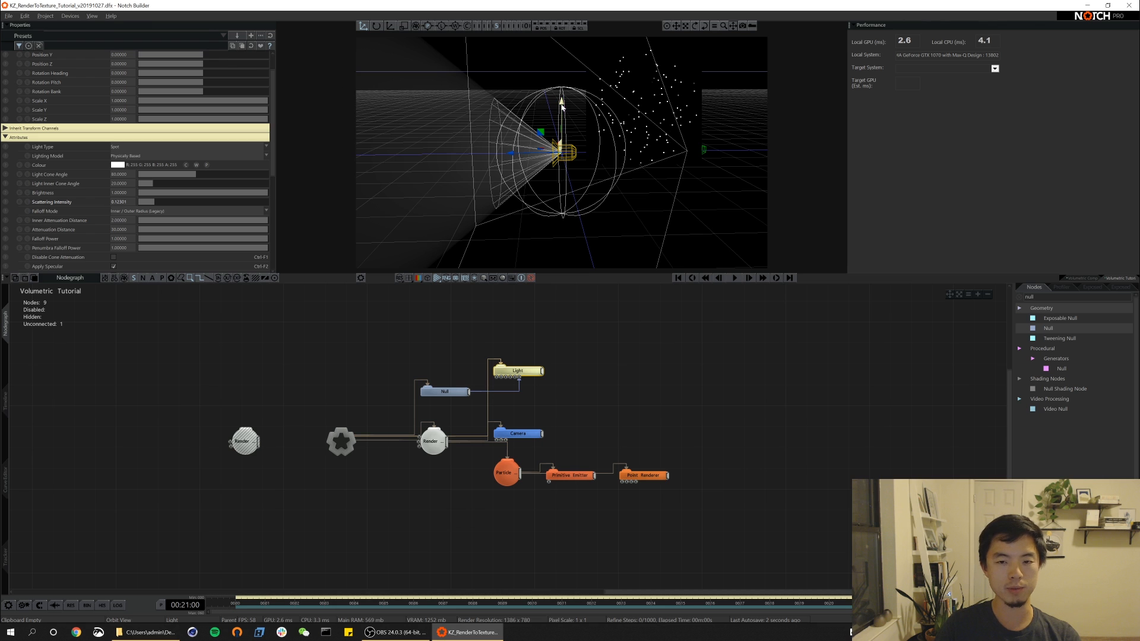
left_click_drag(561, 105, 558, 36)
left_click_drag(617, 107, 581, 121, "alt")
left_click_drag(563, 79, 564, 49)
left_click_drag(594, 176, 565, 151, "alt")
right_click_drag(565, 151, 568, 183, "alt")
left_click_drag(569, 187, 606, 155, "alt")
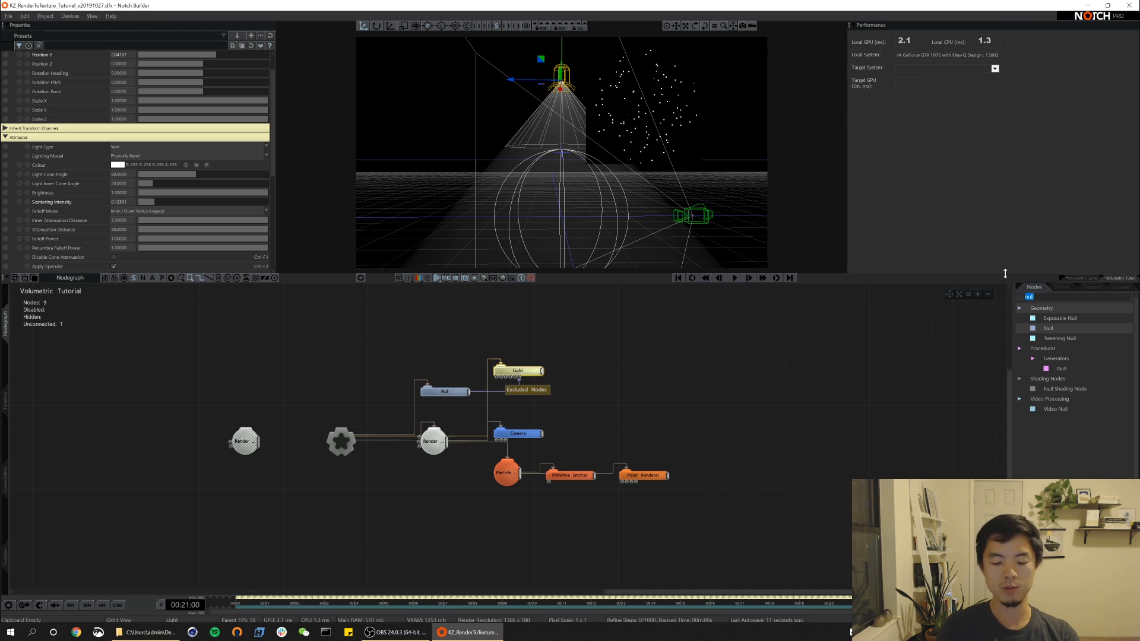
- Add a Video Null node above the Camera node and feed it from the Render To Texture output
type("vide")
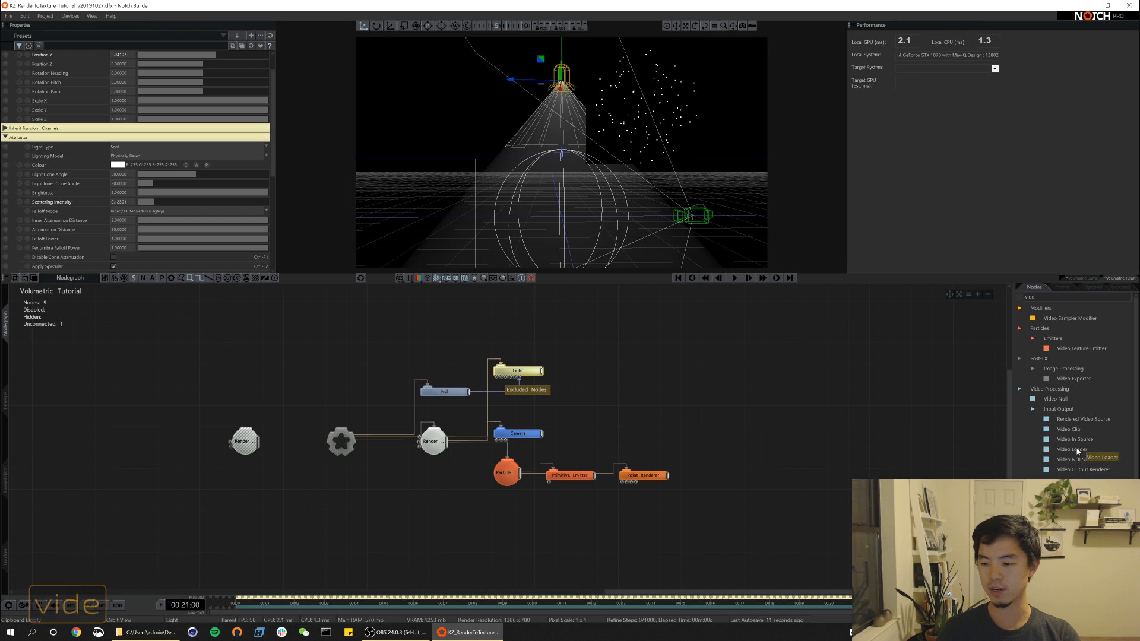
left_click_drag(571, 425, 594, 411)
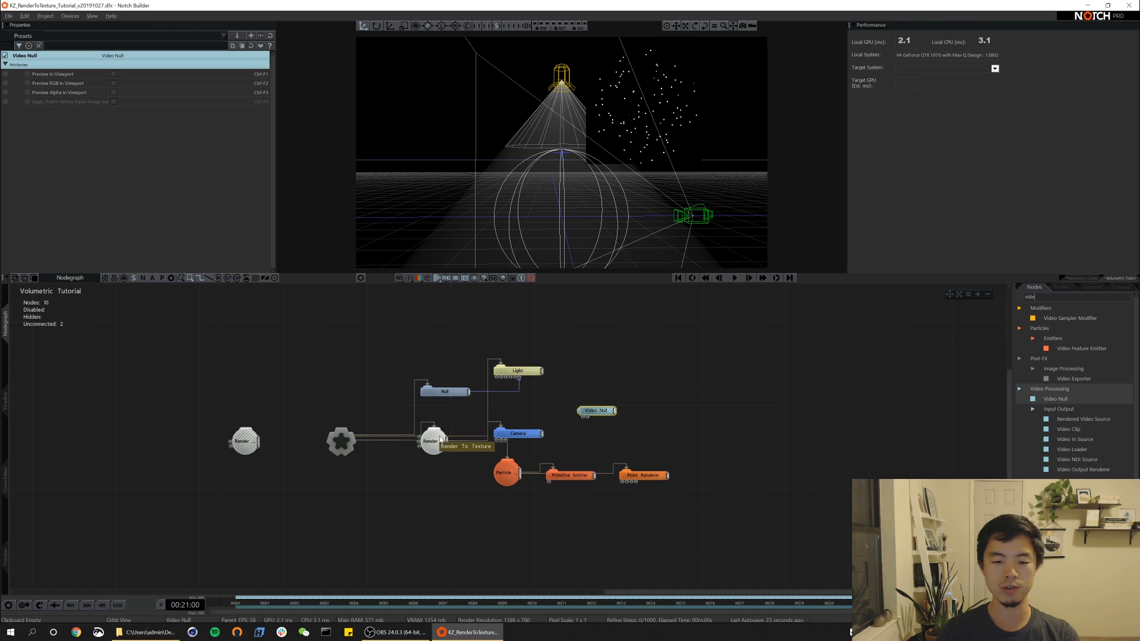
left_click_drag(707, 509, 433, 452)
left_click(576, 427)
left_click_drag(591, 411, 528, 421)
left_click_drag(448, 451, 514, 424)
- Temporarily turn on the Video Null's Preview In Viewport and resume playback to check the rendered particles
key("ctrl+F1")
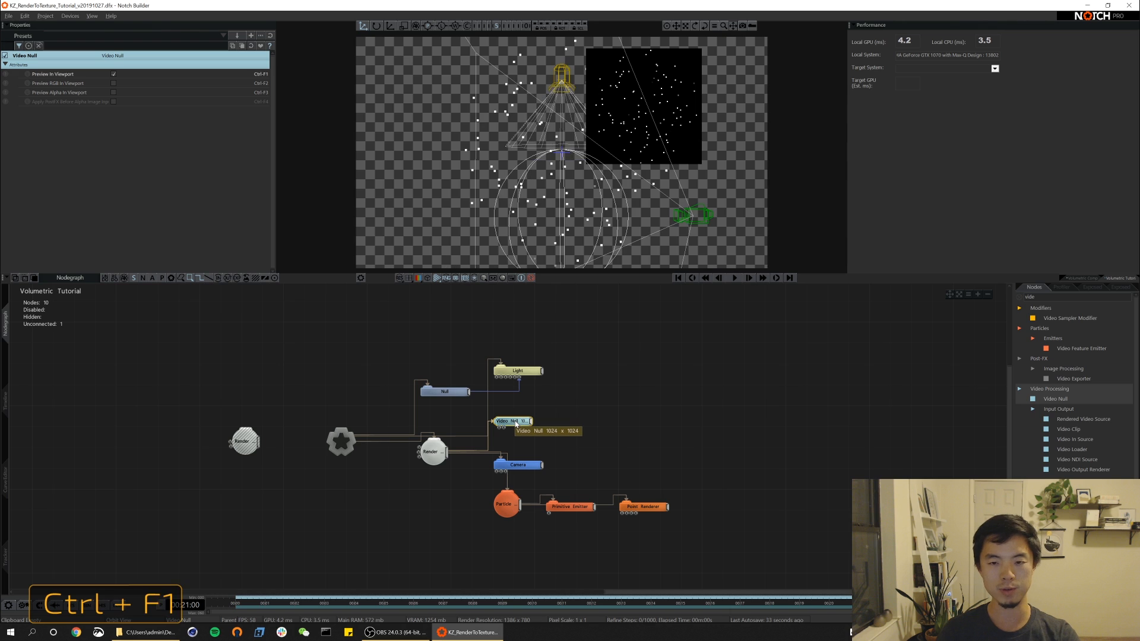
key("space")
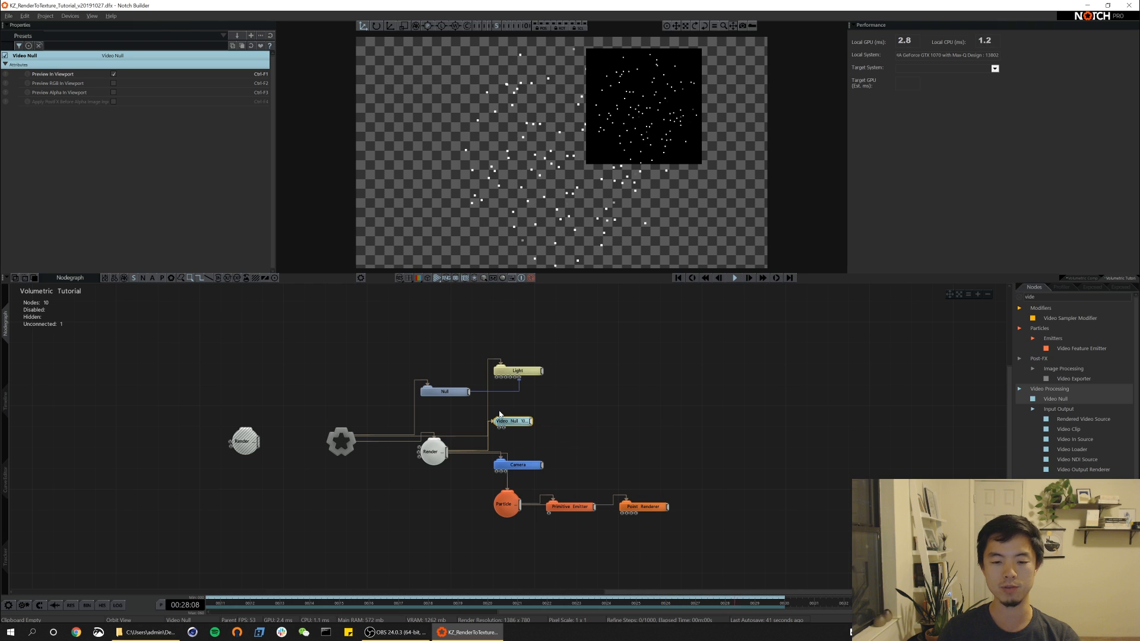
key("ctrl+F1")
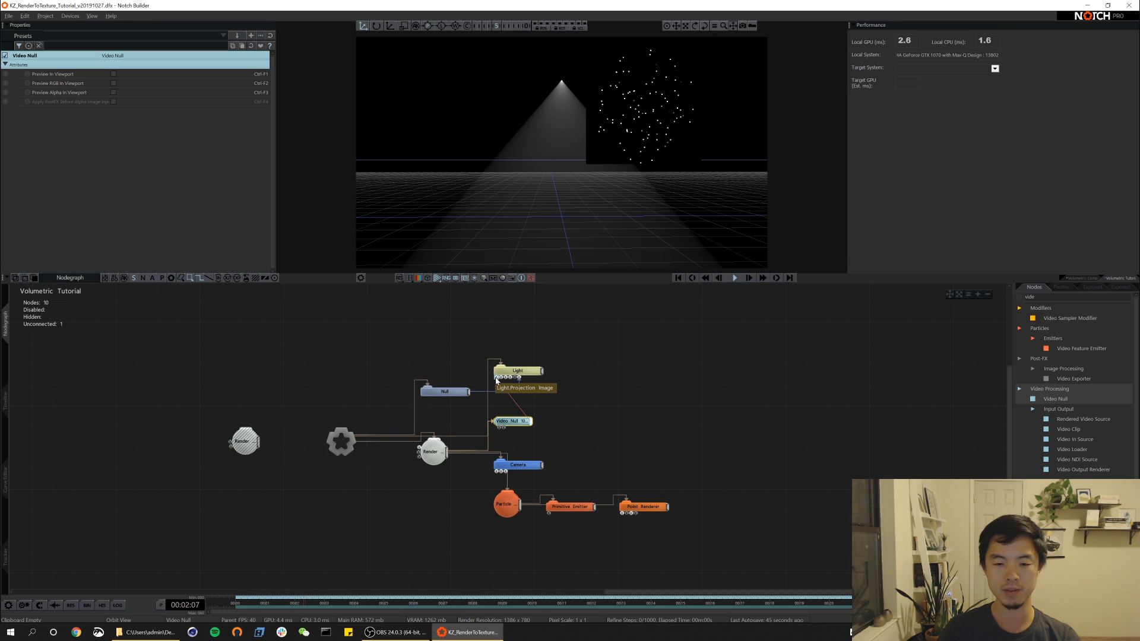
- Connect the Video Null to the Light's Light Projection Image input and inspect the beam in the viewport
left_click_drag(496, 380, 497, 378)
left_click_drag(607, 232, 557, 186, "alt")
mouse_move(559, 88)
left_mouse_down("alt")
mouse_move(631, 180)
mouse_move(586, 177)
mouse_move(554, 102)
left_mouse_up("alt")
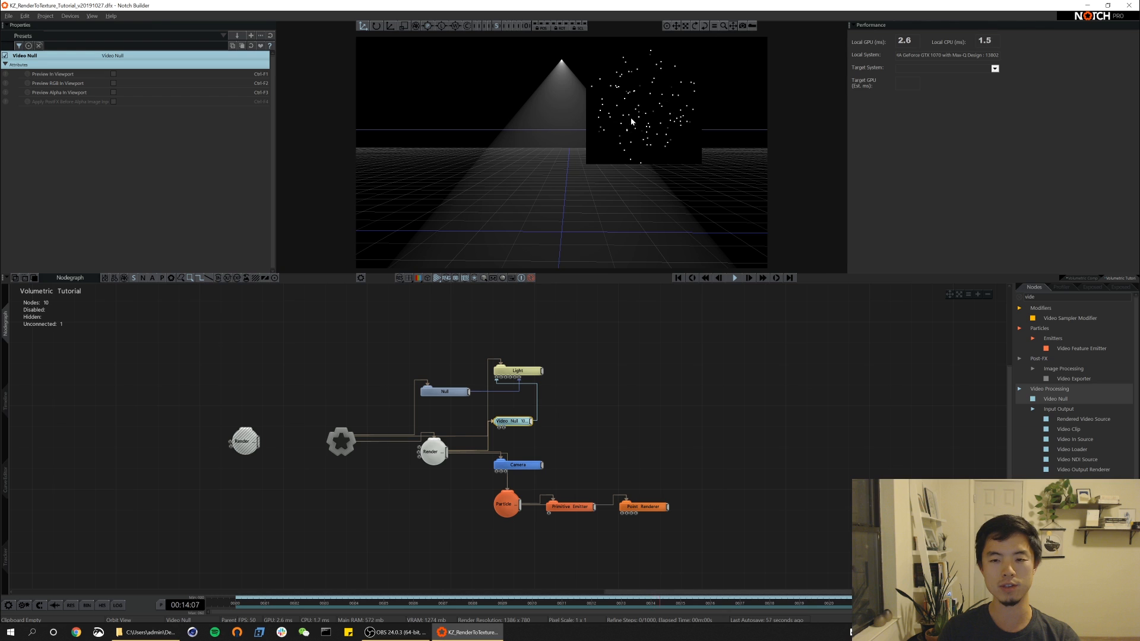
- Add a Shape 3D node connected to the Root and set its Shape Type to Plane
type("de")
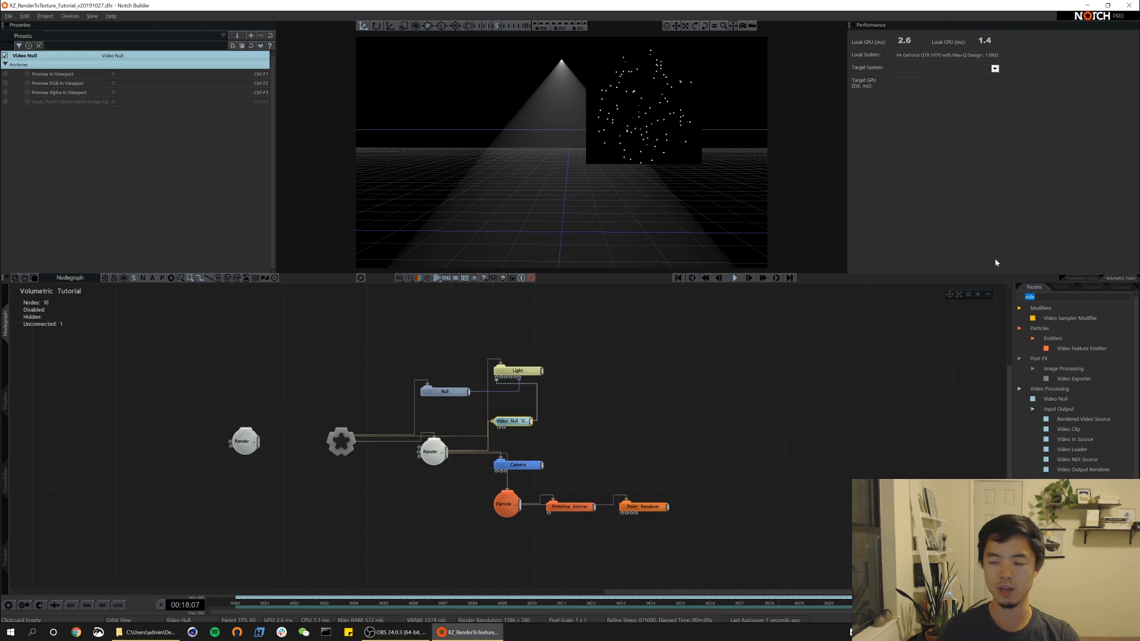
type("sah")
key("BackSpace")
key("BackSpace")
type("hape")
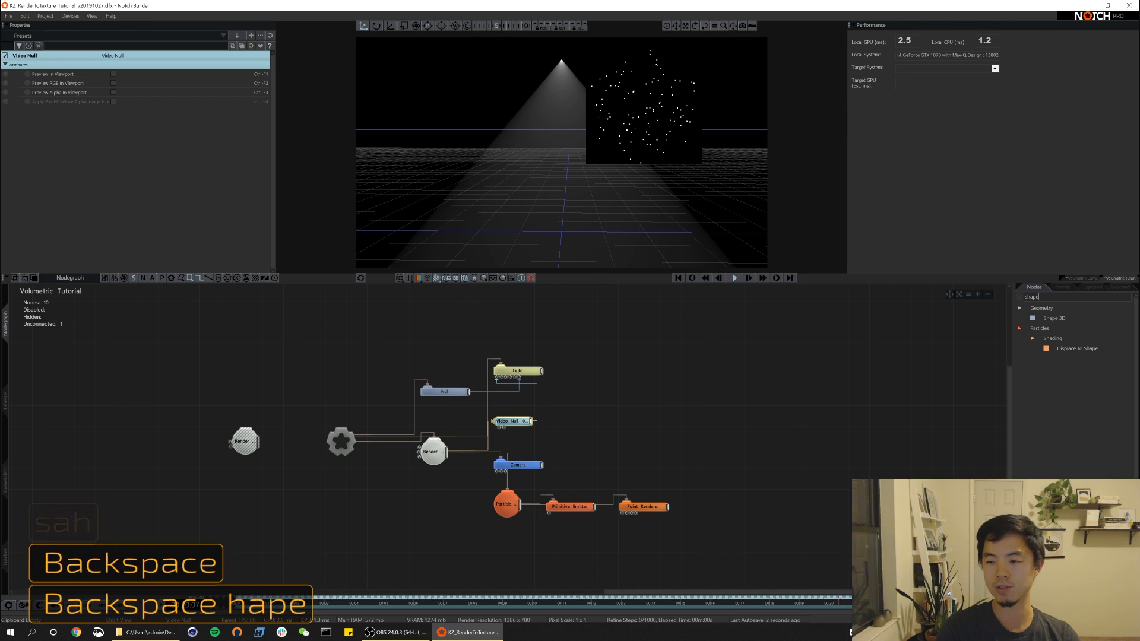
left_click_drag(1054, 319, 332, 483)
key("ctrl+r")
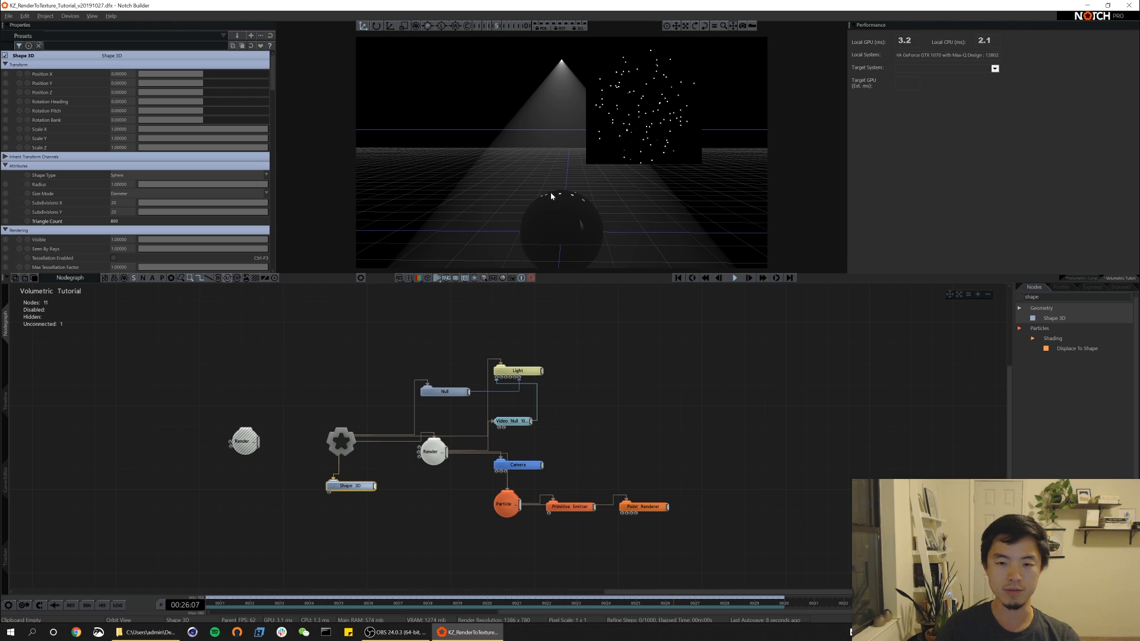
left_click(122, 176)
left_click(123, 206)
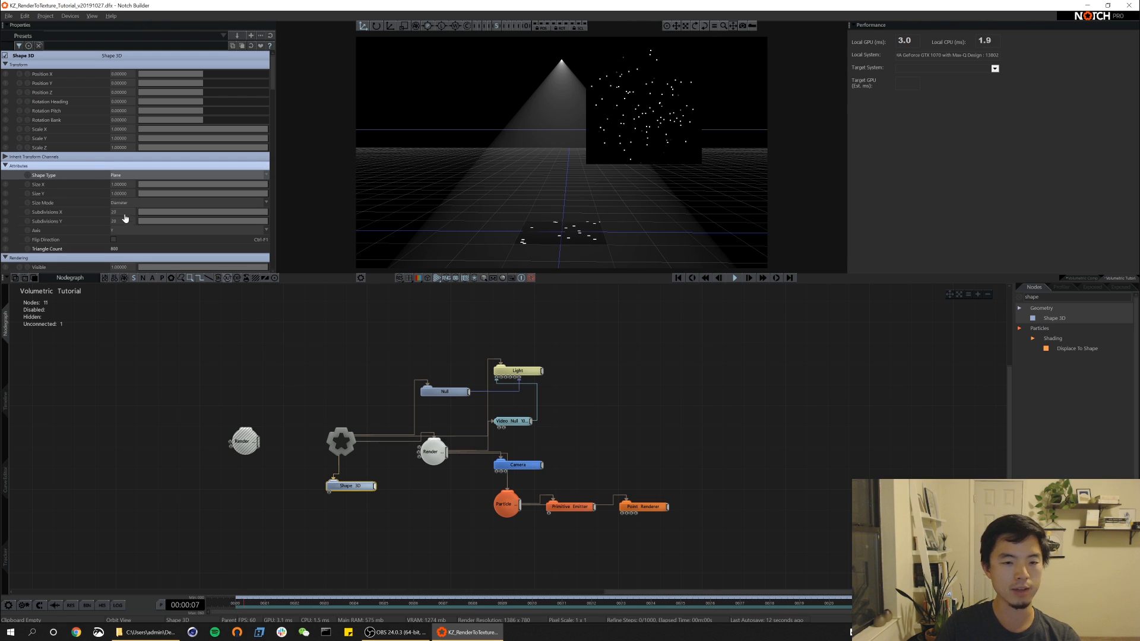
- Set the plane's Size X and Size Y to 10 and inspect the projected particles on it
double_click(122, 186)
type("10")
key("Tab")
type("10")
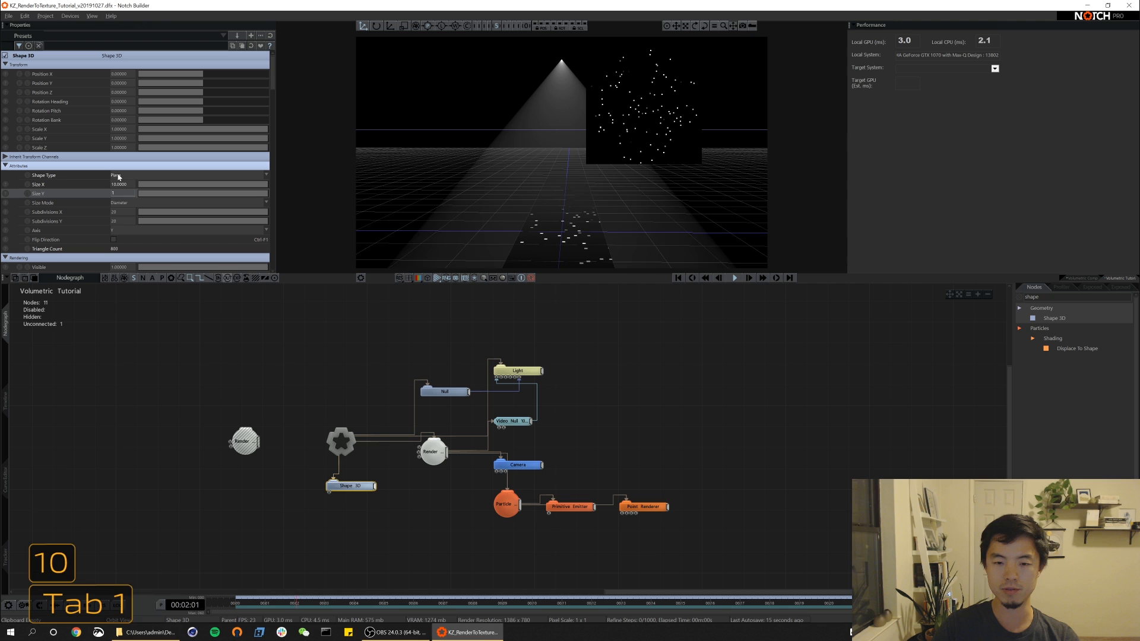
key("Return")
key("alt")
left_click_drag(585, 189, 548, 160, "alt")
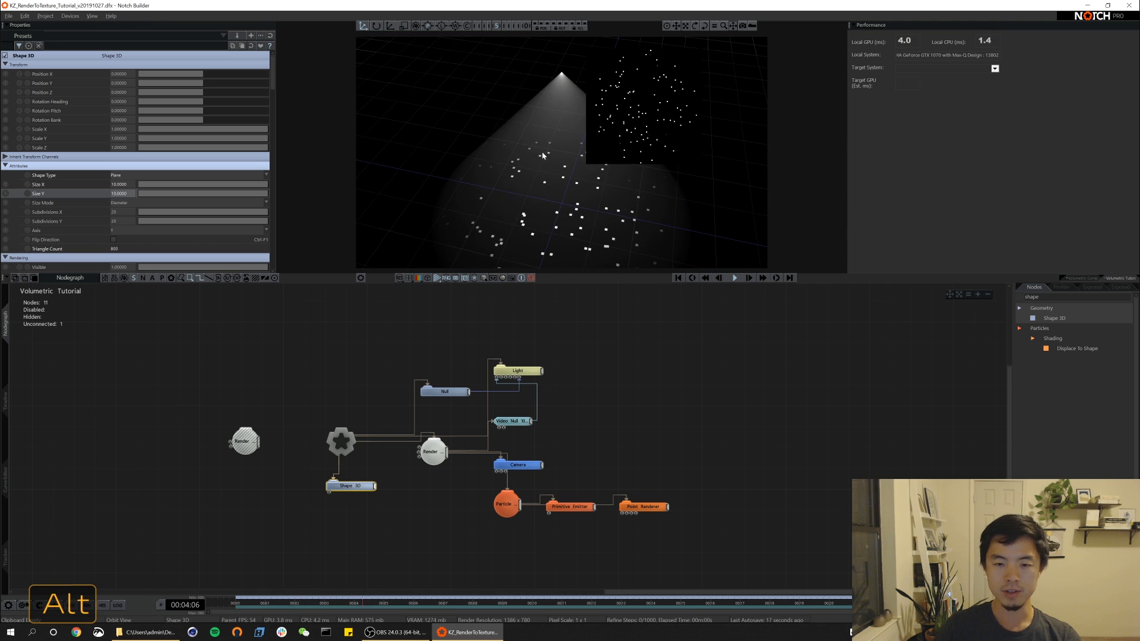
left_click_drag(654, 117, 613, 122, "alt")
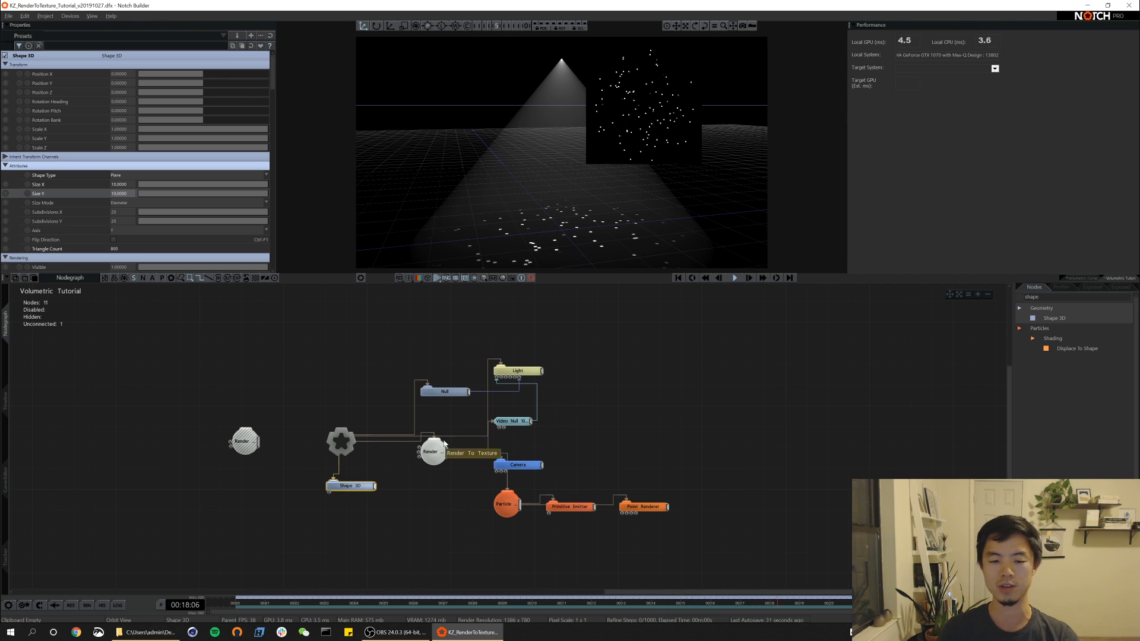
- Shift the Null node slightly away from the Root and examine the light cone from several angles
left_click(454, 390)
mouse_move(454, 389)
left_mouse_down()
mouse_move(464, 379)
mouse_move(464, 390)
left_mouse_up()
left_click_drag(531, 196, 537, 206, "alt")
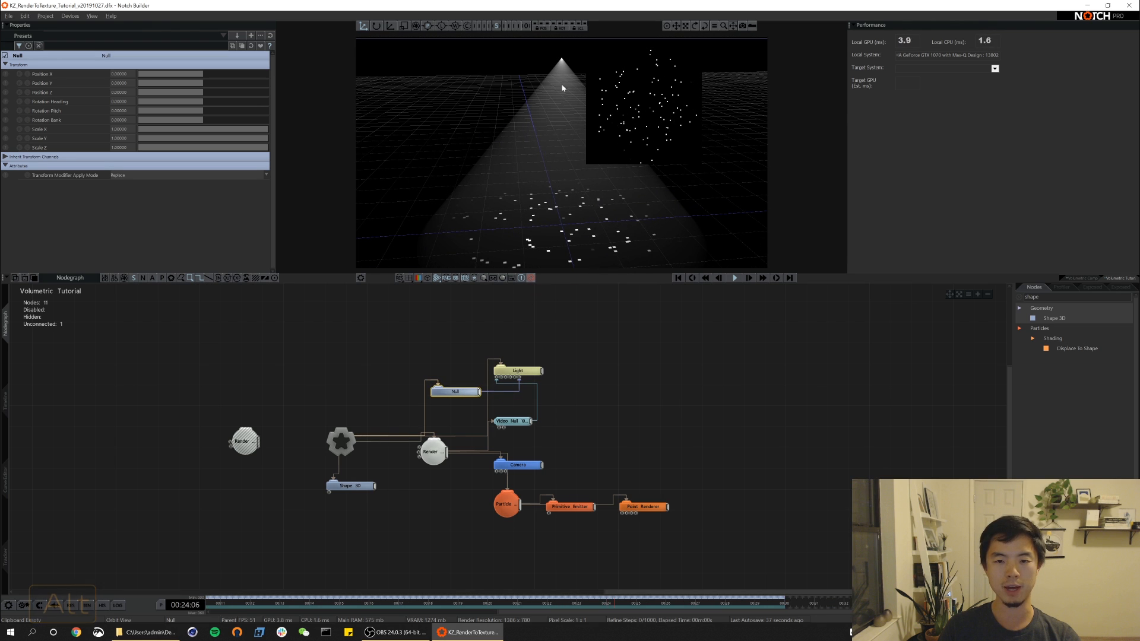
left_click_drag(588, 125, 604, 246, "alt")
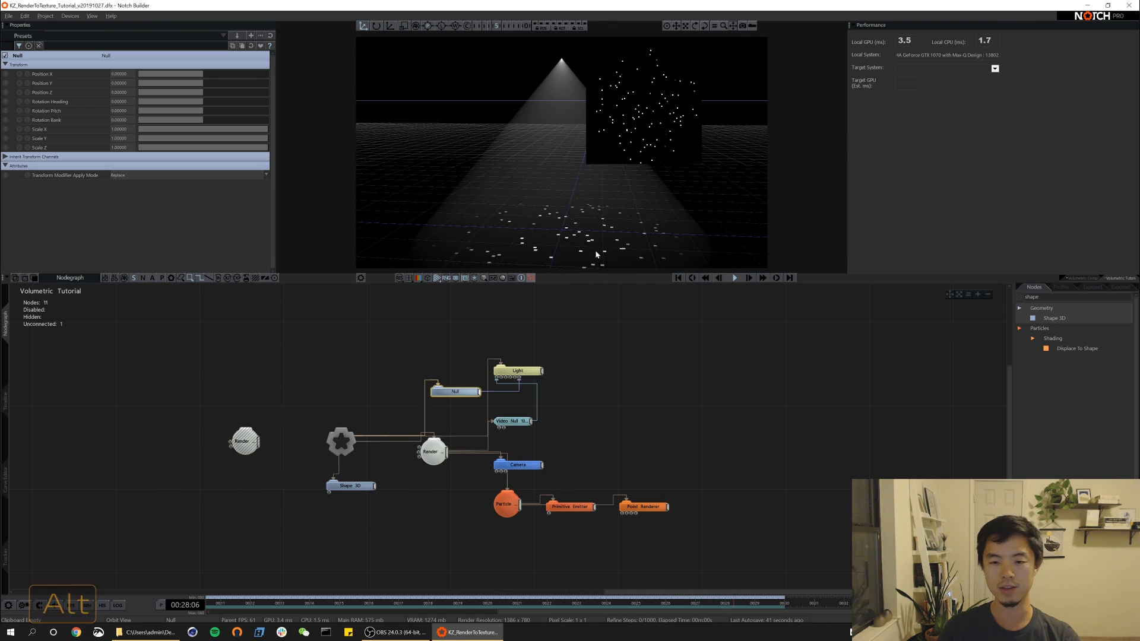
- Add a Volumetric Lighting node above the Root and connect it to the Root
left_click(1077, 297)
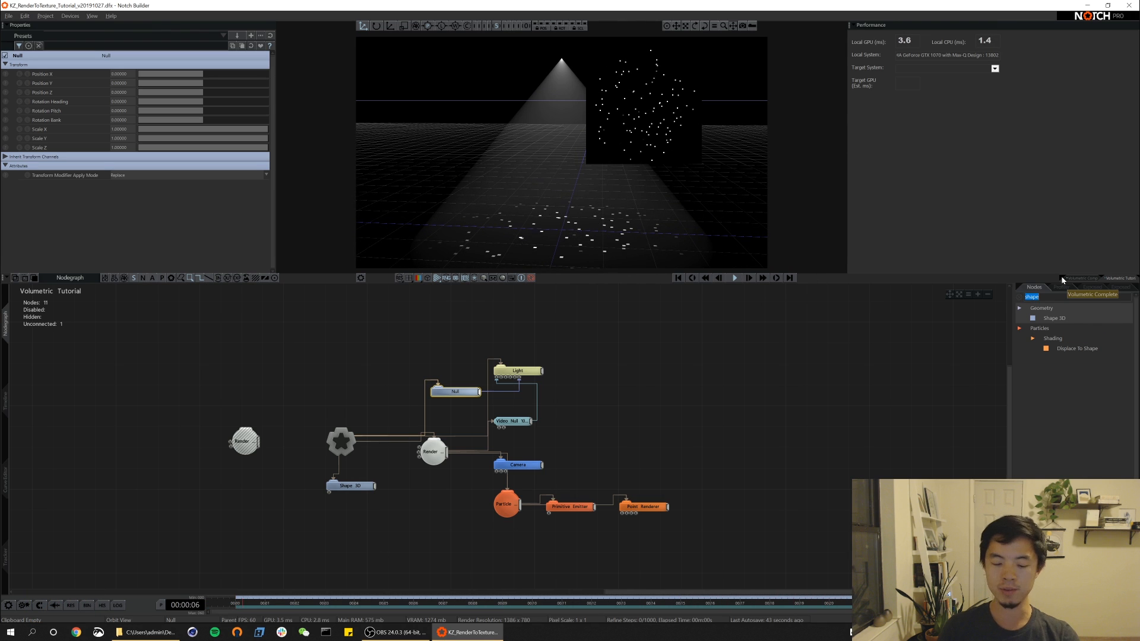
type("volume")
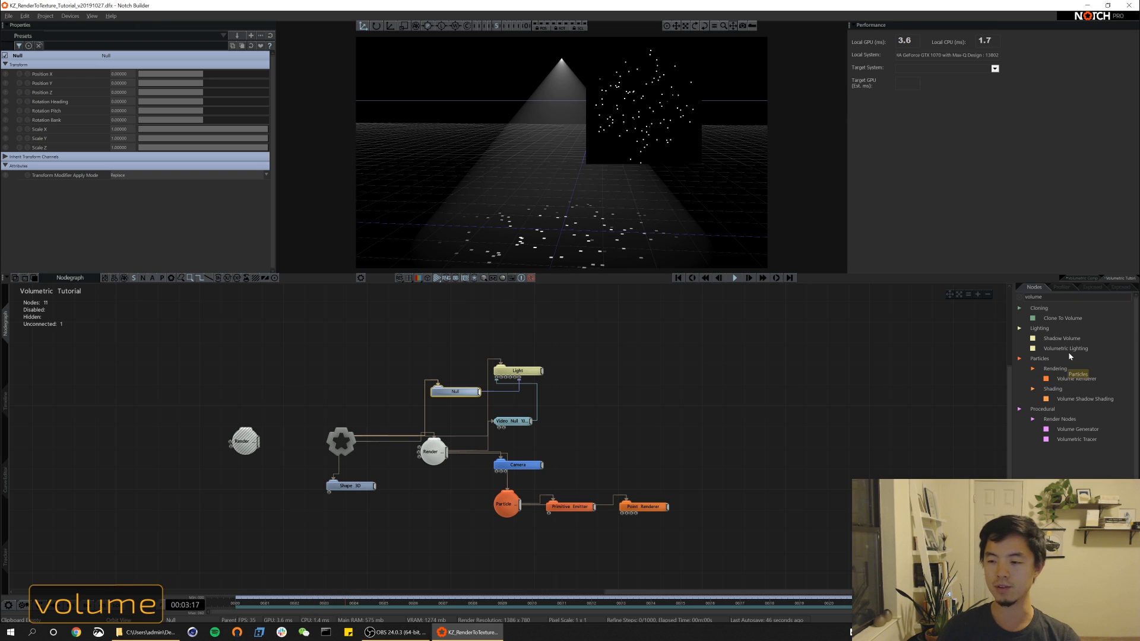
left_click_drag(1066, 350, 1062, 355)
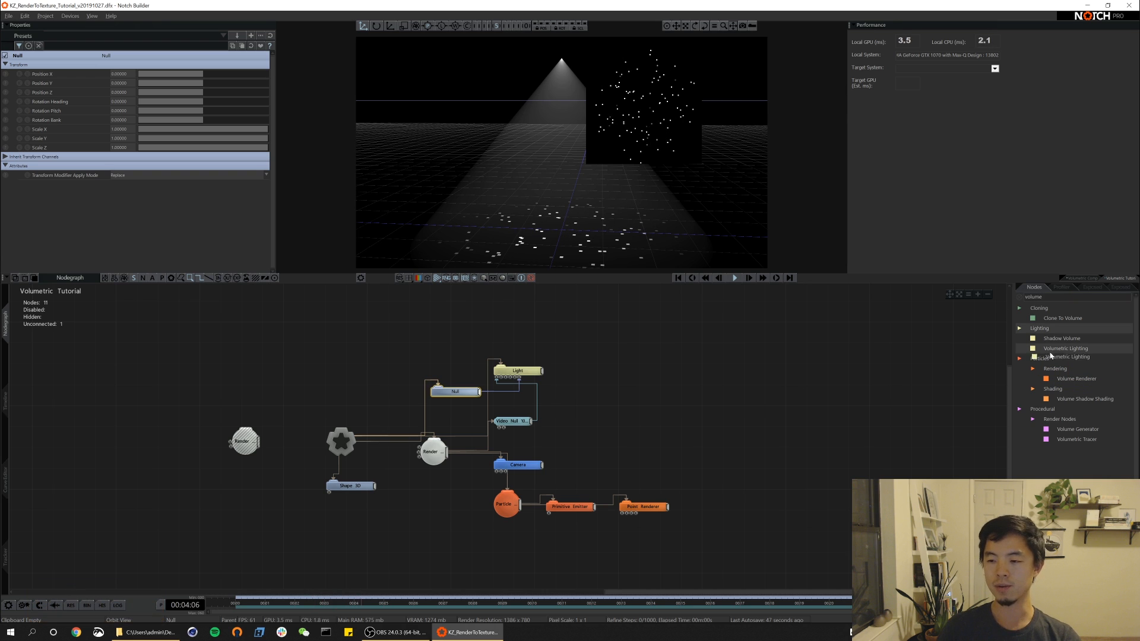
left_click_drag(344, 364, 278, 369)
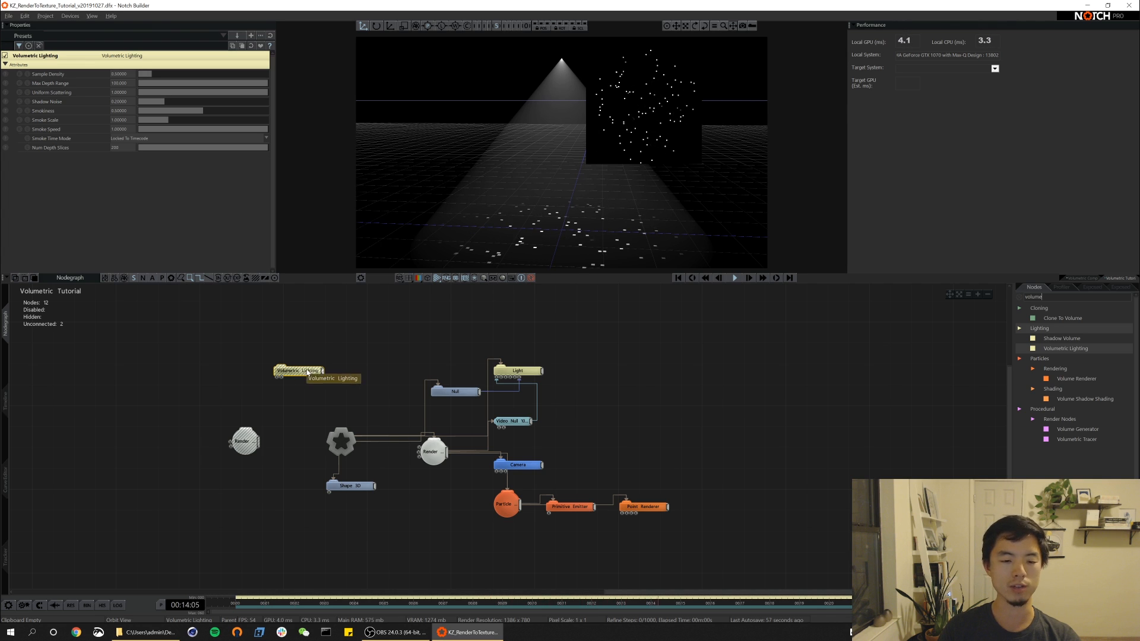
left_click_drag(307, 375, 370, 384)
key("ctrl+r")
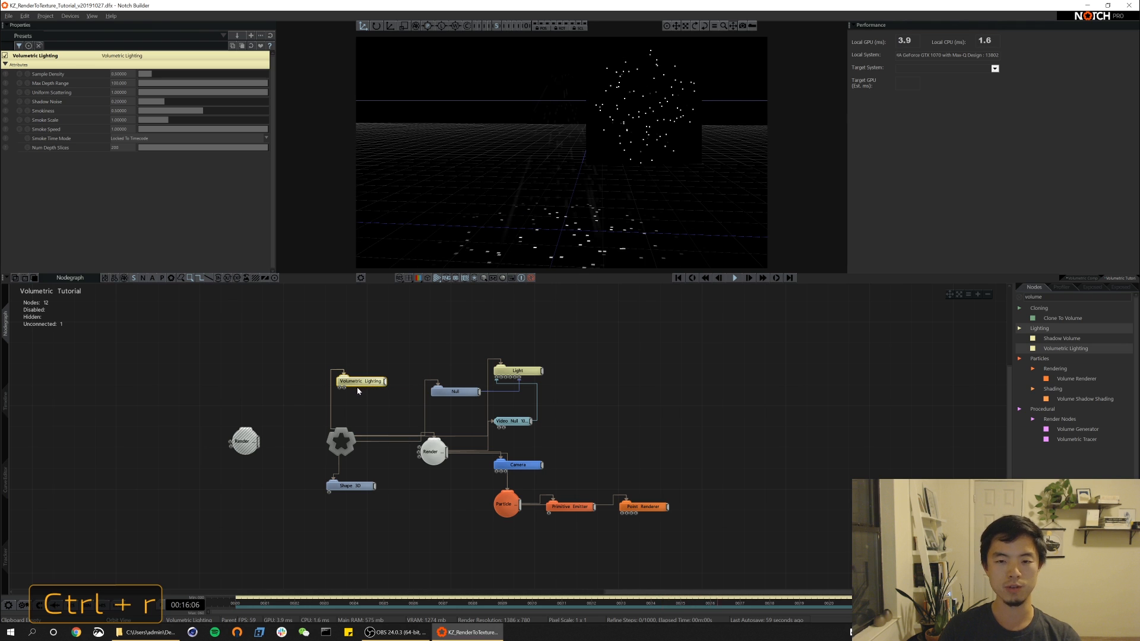
- Hide the viewport grid and inspect the volumetric beams from a lower angle
left_click_drag(564, 219, 561, 120, "alt")
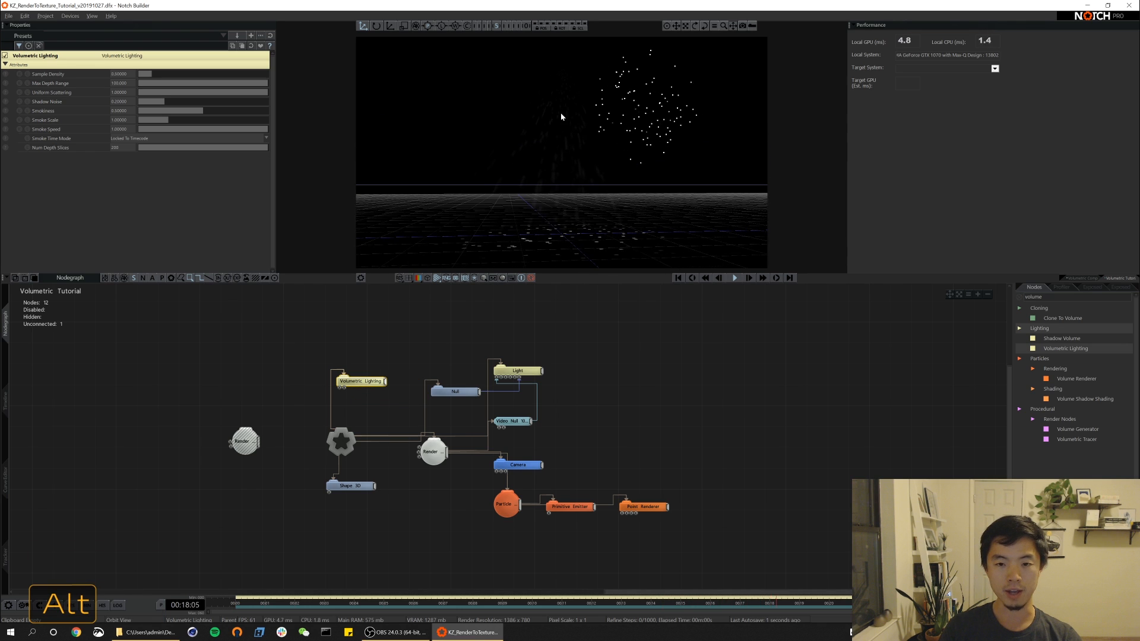
key("alt+g")
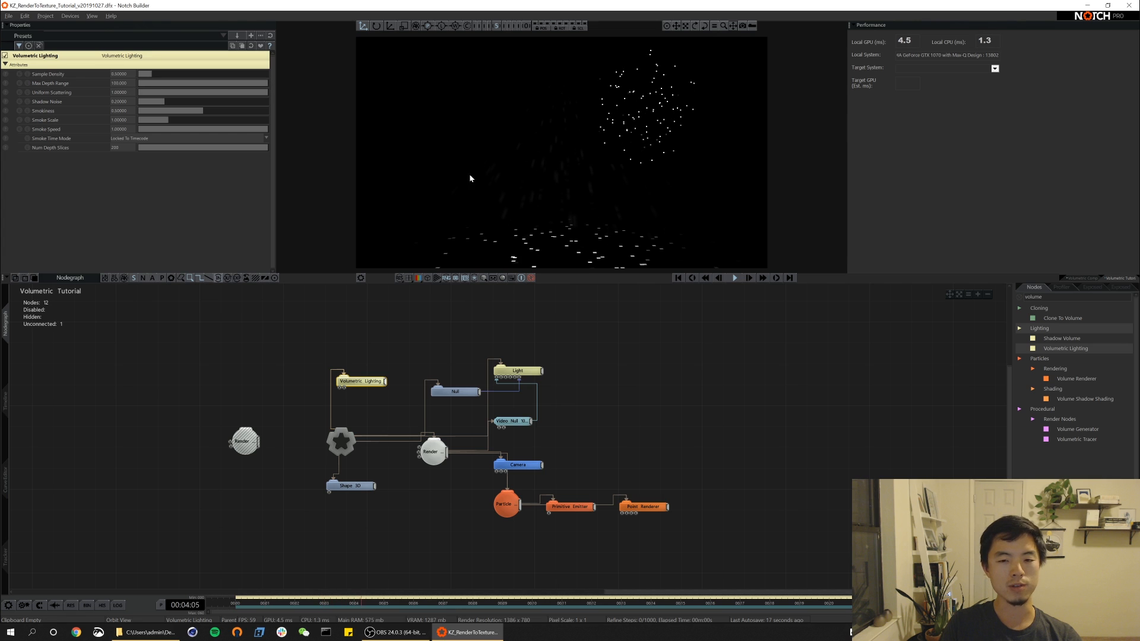
key("alt")
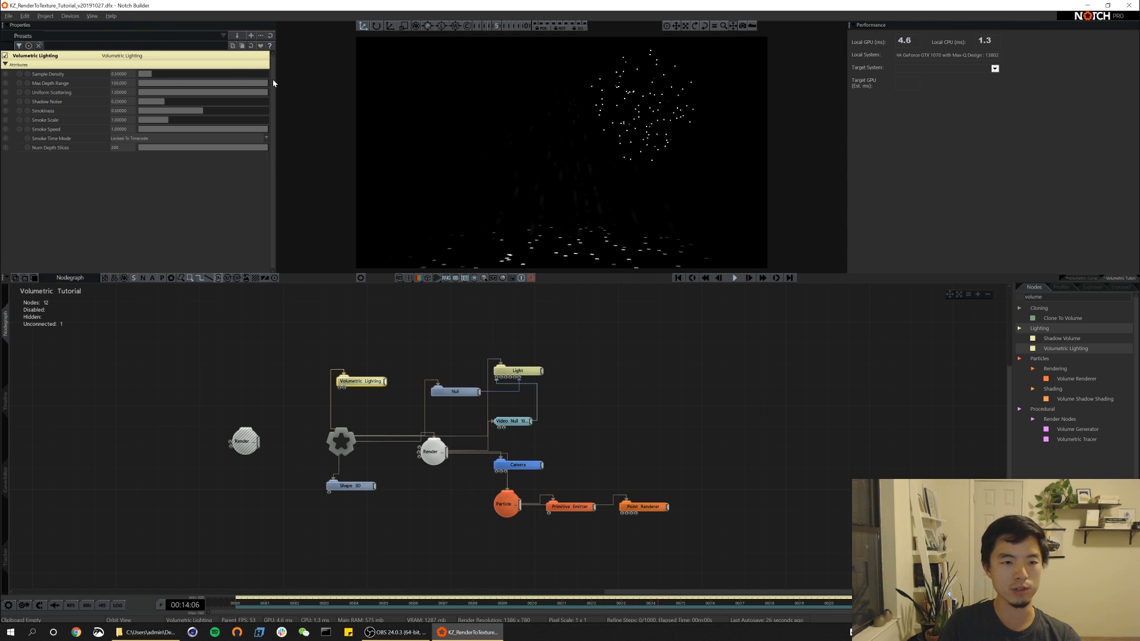
- Lower the Volumetric Lighting's Max Depth Range to about 4.8 and raise the Light's Scattering Intensity to 1
left_click_drag(265, 85, 250, 85)
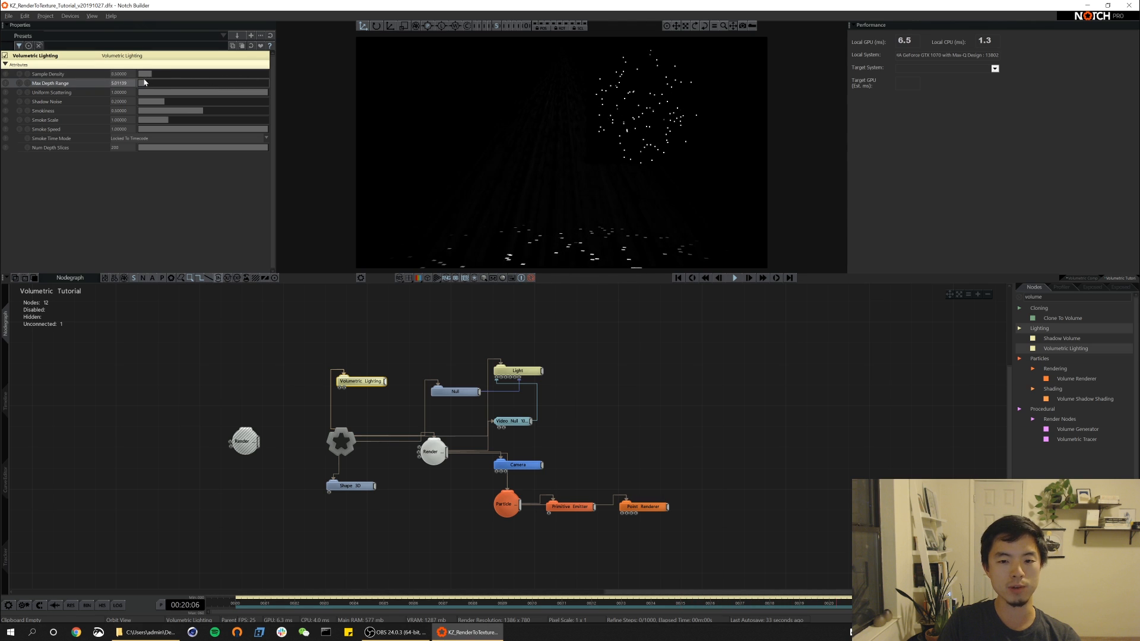
left_click_drag(598, 215, 669, 197, "alt")
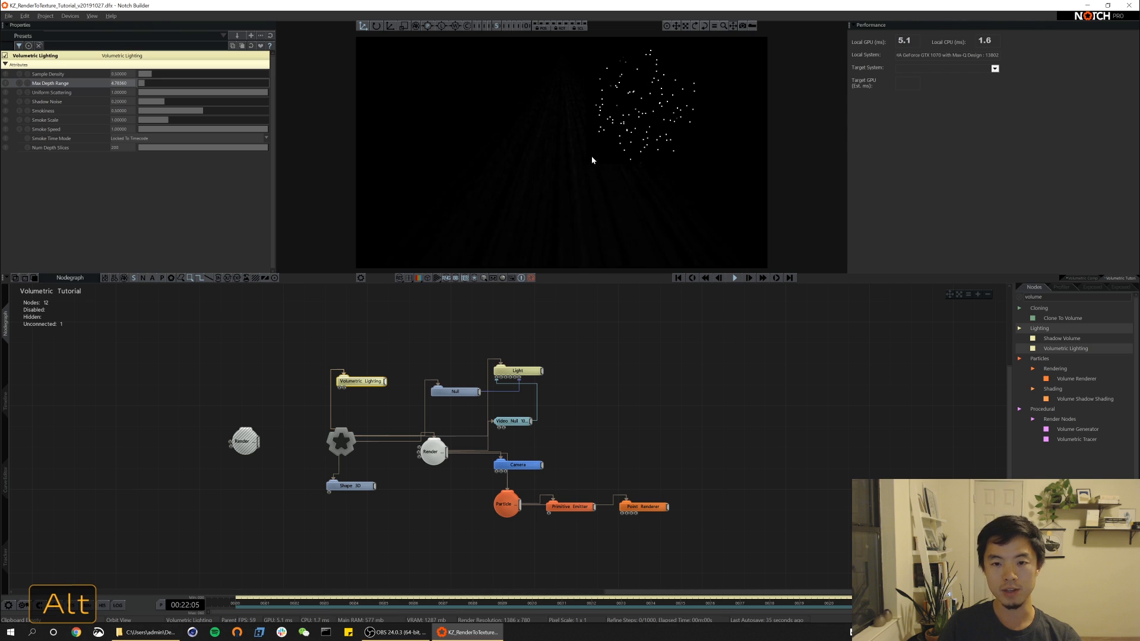
left_click(532, 371)
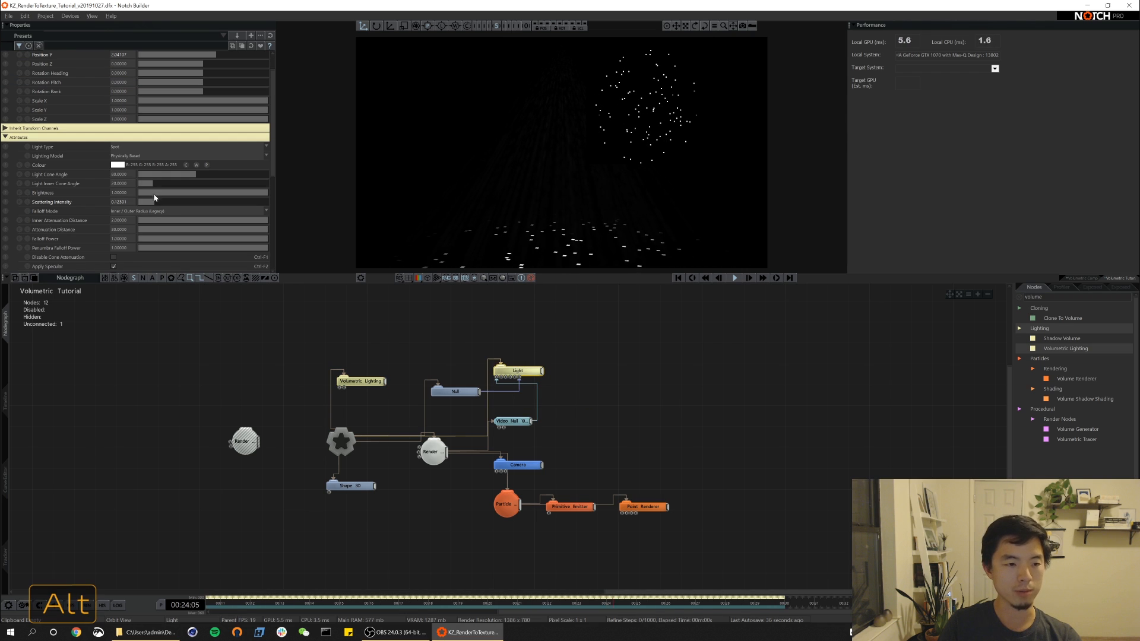
left_click_drag(156, 203, 180, 204)
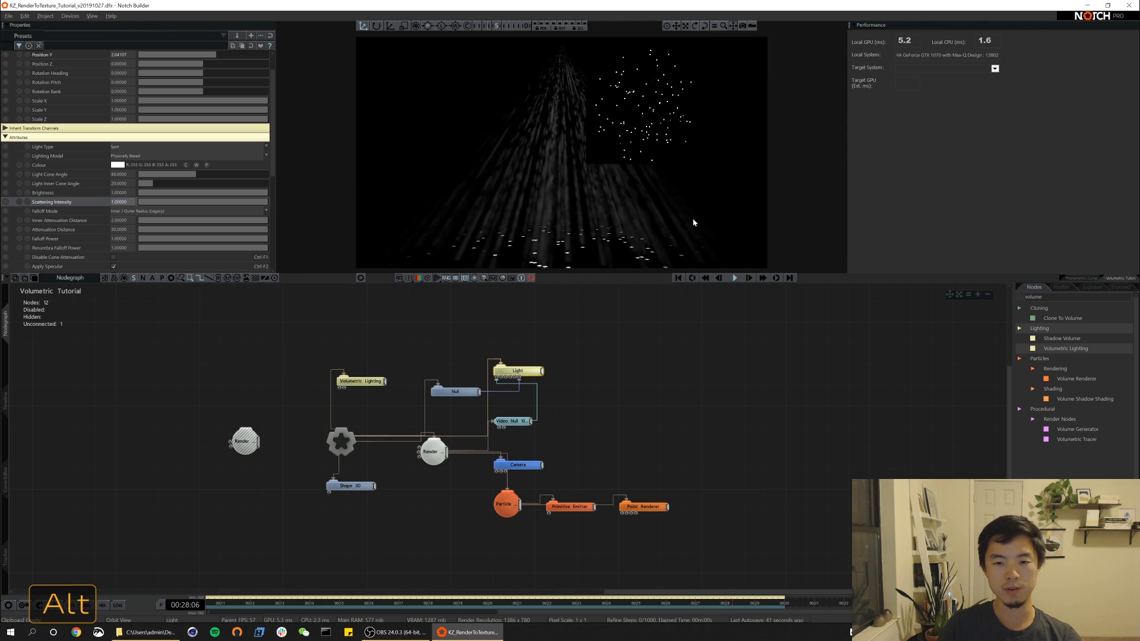
- Try a Max Depth Range of about 3 on the Volumetric Lighting node and check the beams
left_click(364, 381)
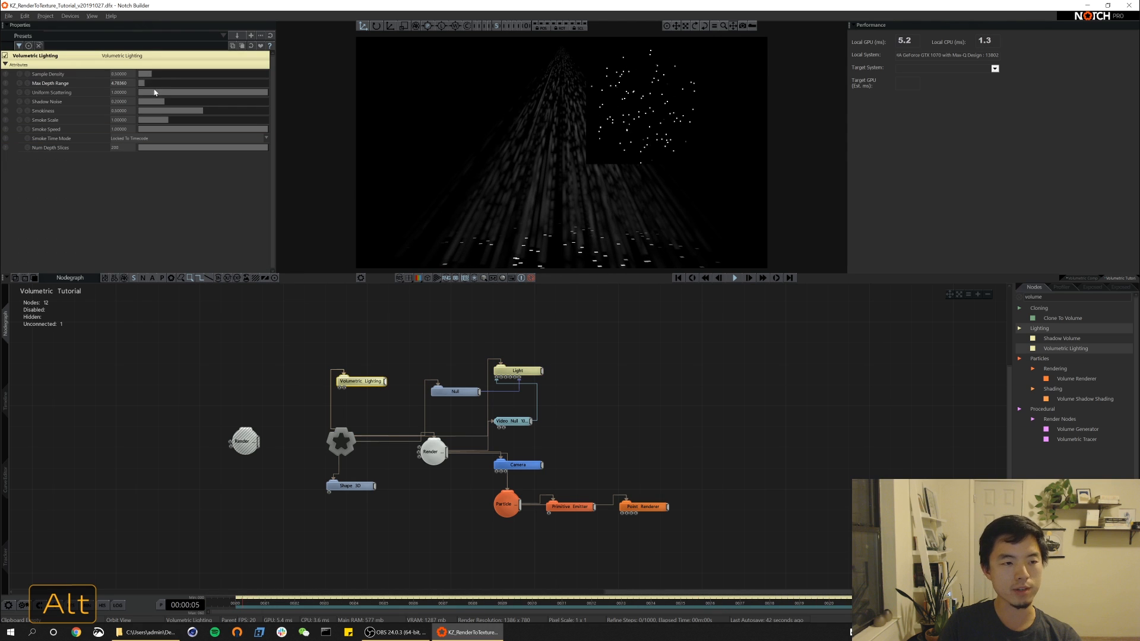
mouse_move(142, 83)
left_mouse_down()
mouse_move(257, 84)
mouse_move(142, 87)
left_mouse_up()
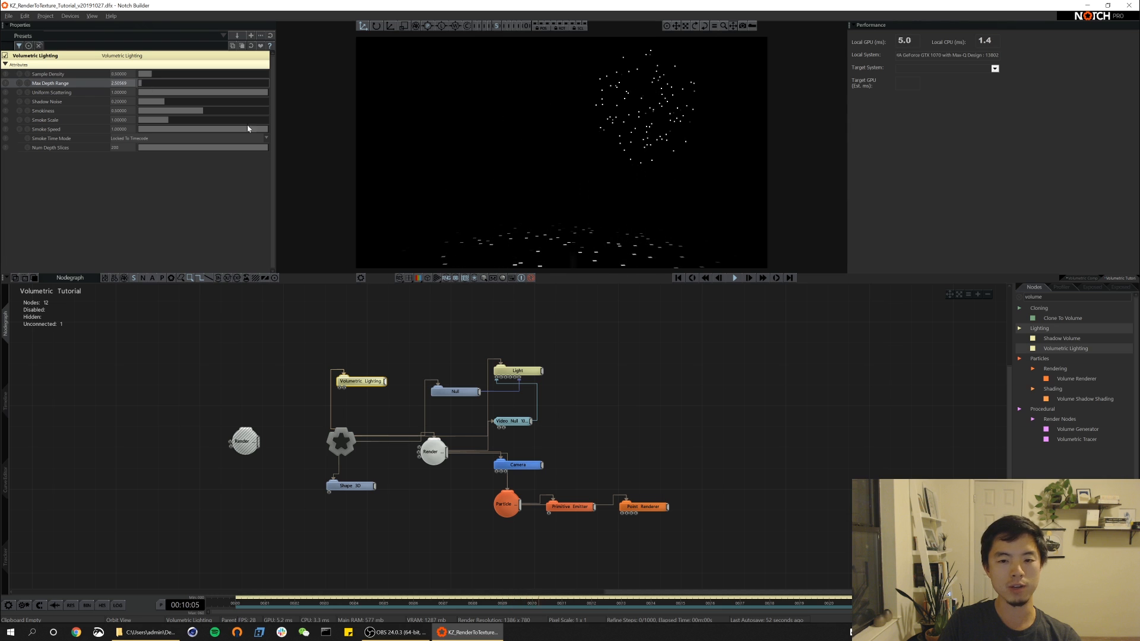
key("alt")
mouse_move(548, 158)
left_mouse_down("alt")
mouse_move(542, 213)
mouse_move(540, 153)
mouse_move(537, 217)
mouse_move(532, 142)
left_mouse_up("alt")
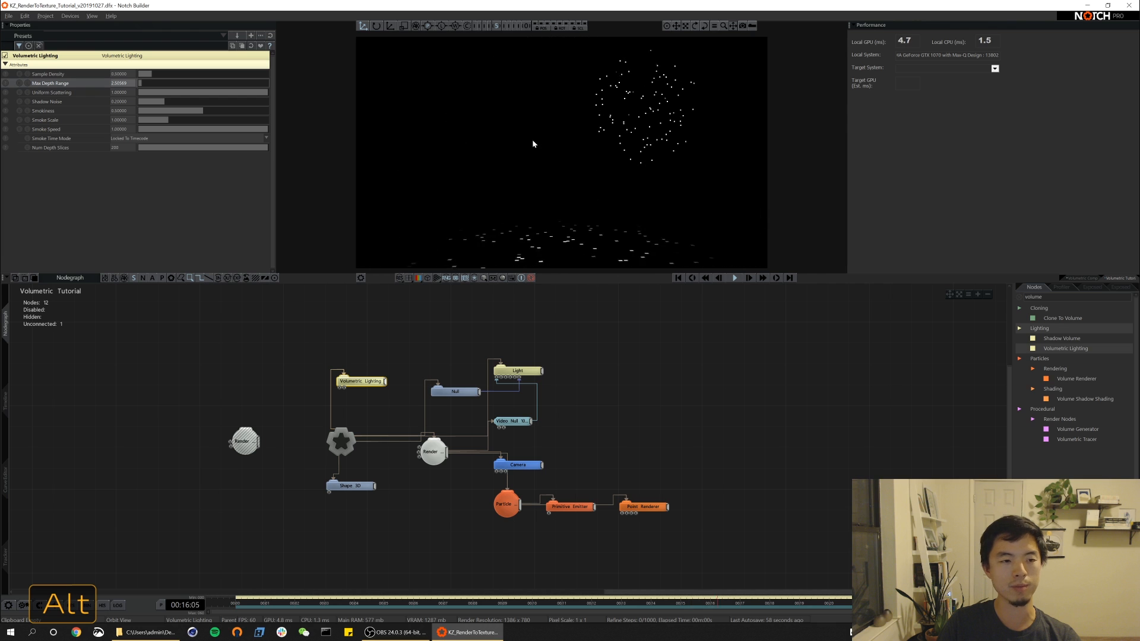
- Set the Volumetric Lighting's Max Depth Range to 8 and check the beams in the viewport
left_click_drag(143, 84, 152, 80)
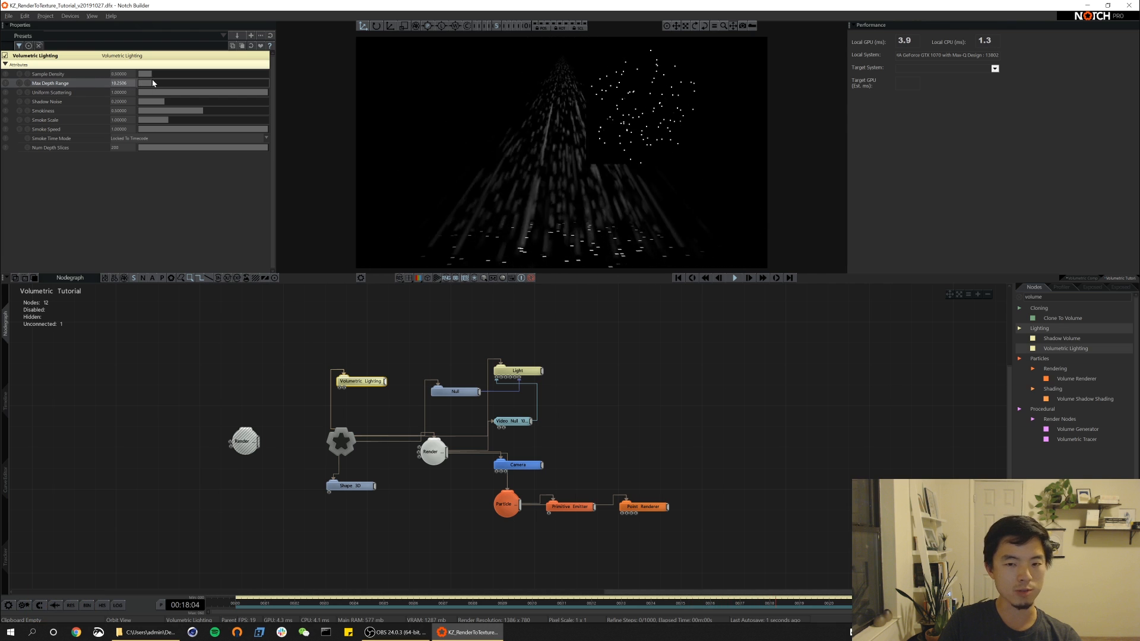
left_click(123, 83)
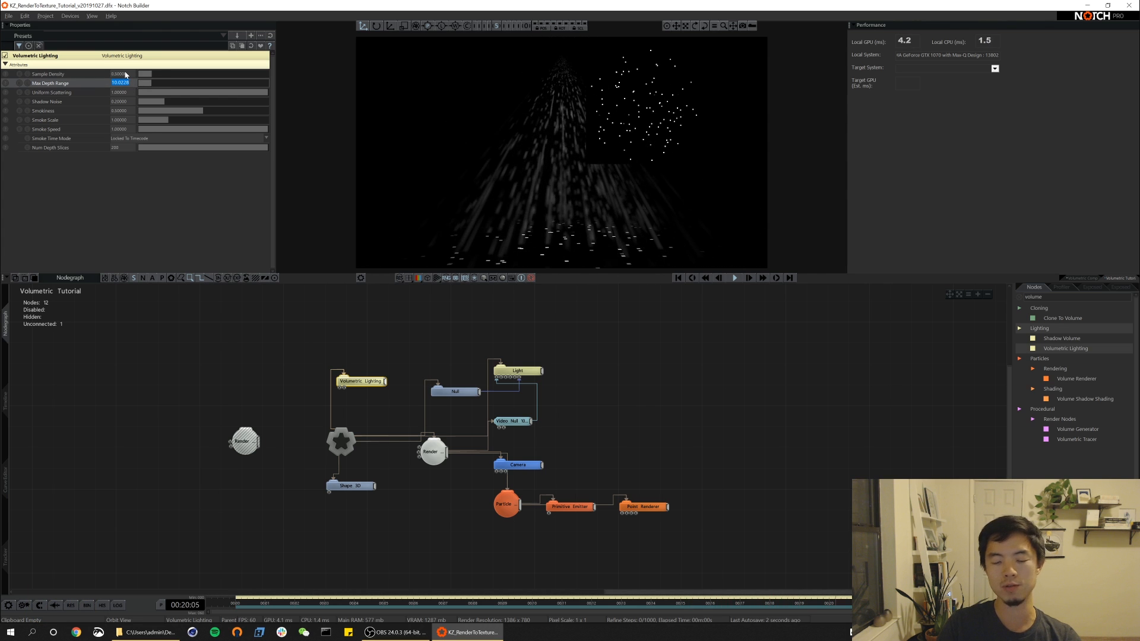
type("8")
key("Return")
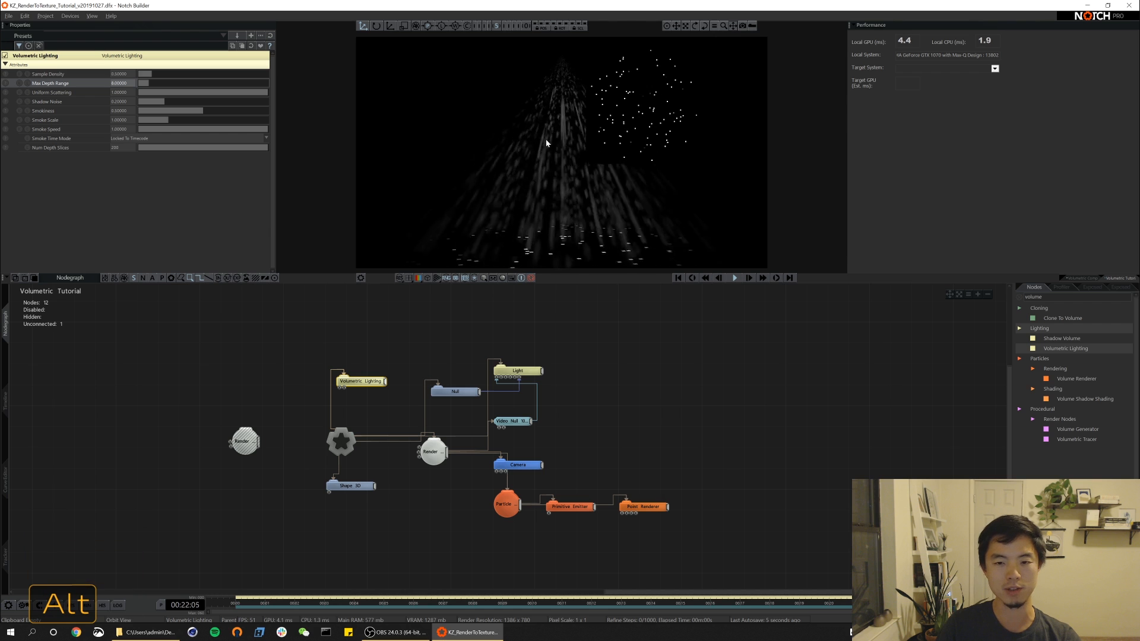
left_click_drag(558, 148, 553, 196, "alt")
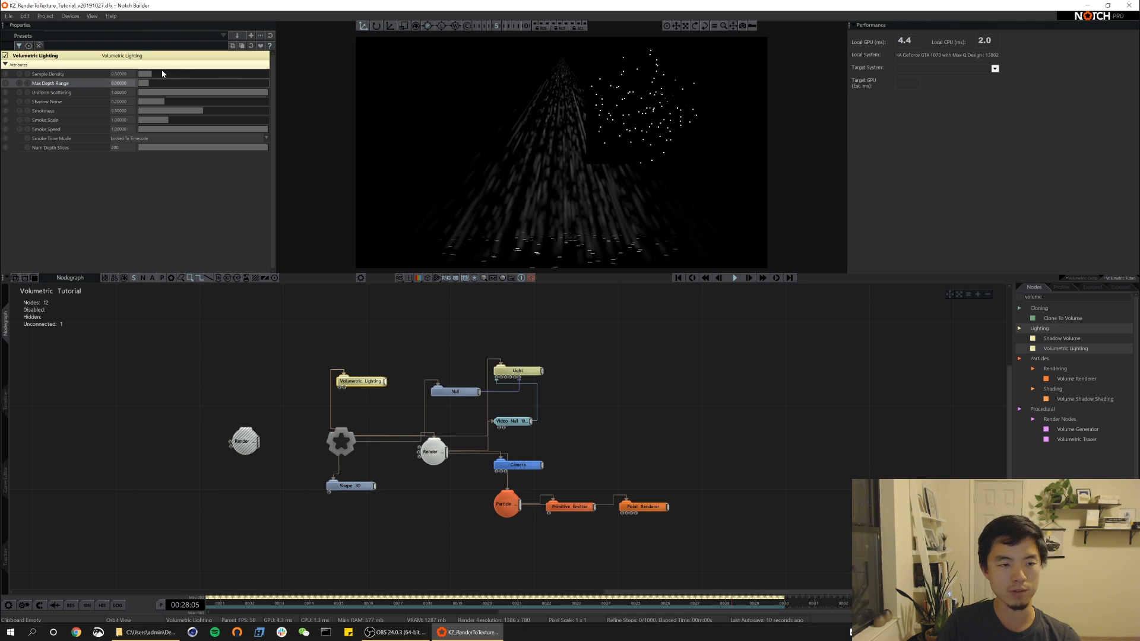
- Set the Volumetric Lighting's Sample Density to 2 and inspect the smoother beams and the GPU load
left_click_drag(151, 75, 185, 73)
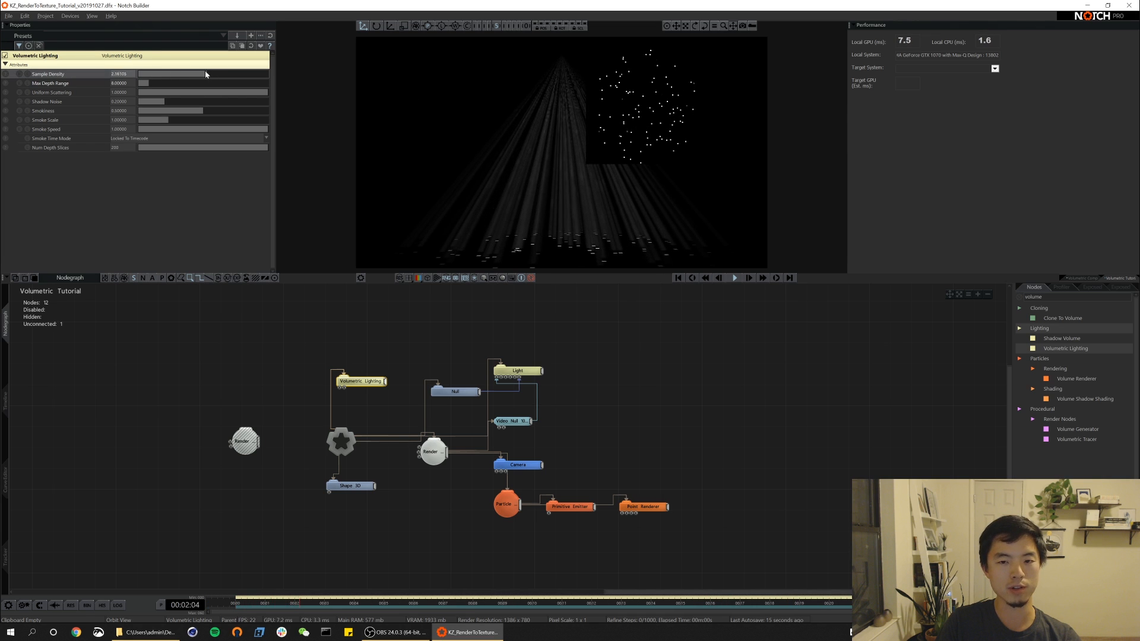
left_click_drag(175, 73, 219, 70)
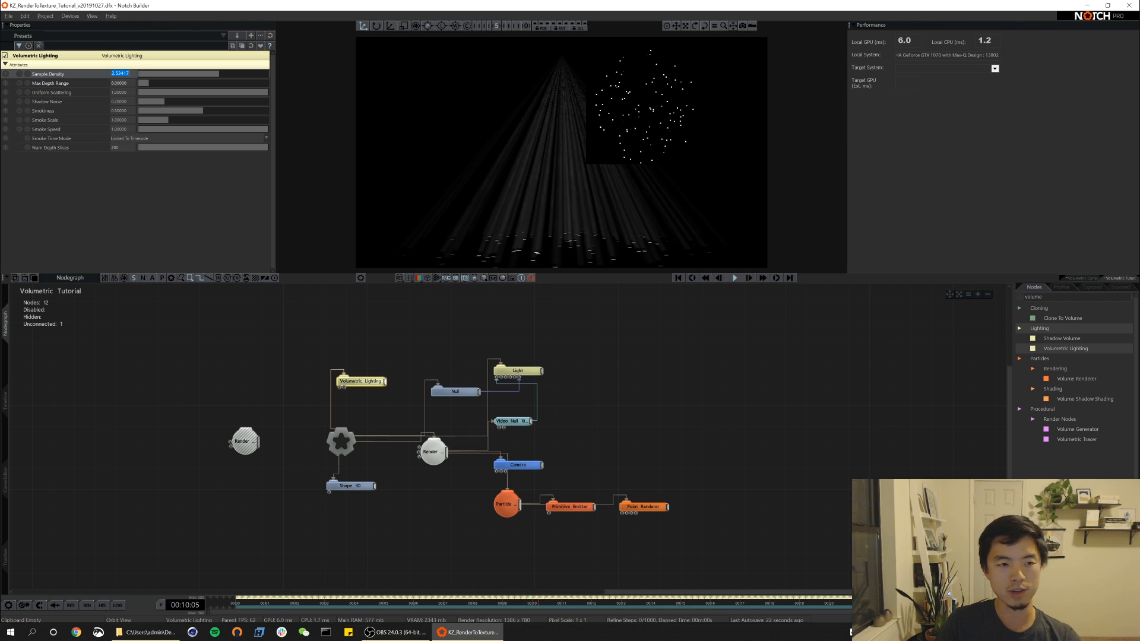
type("2")
key("Return")
key("alt")
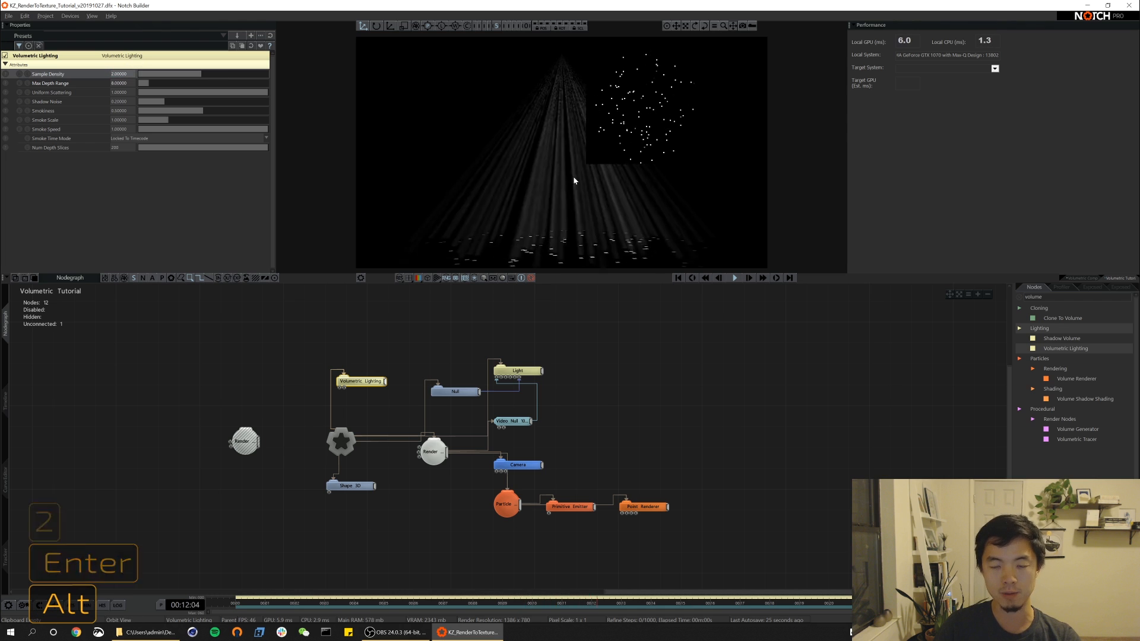
left_click_drag(540, 172, 544, 230, "alt")
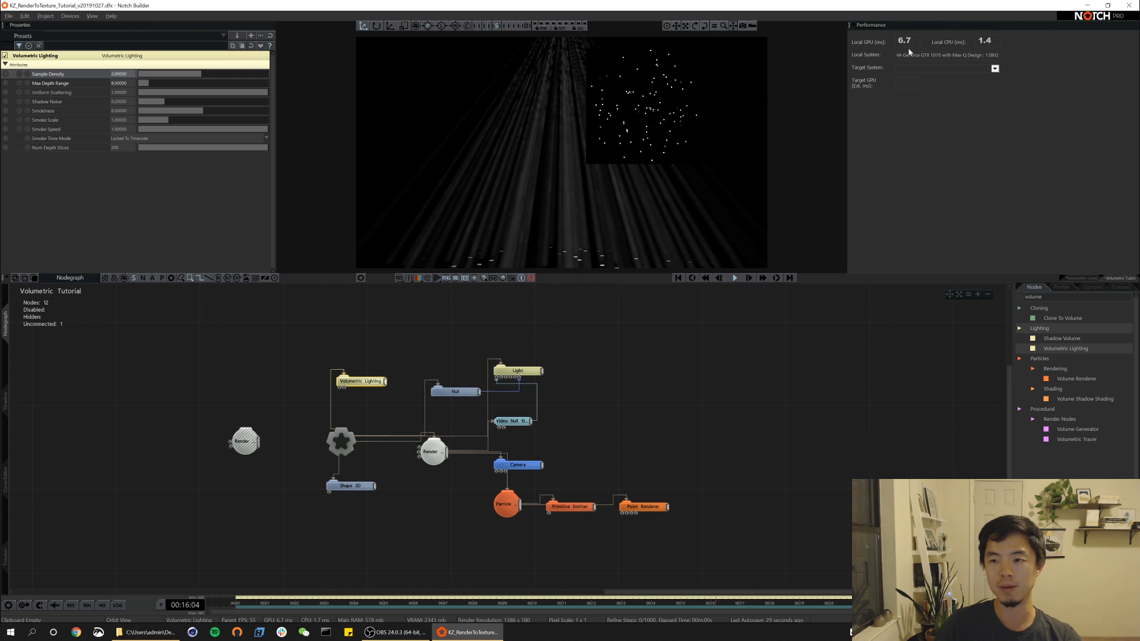
key("alt")
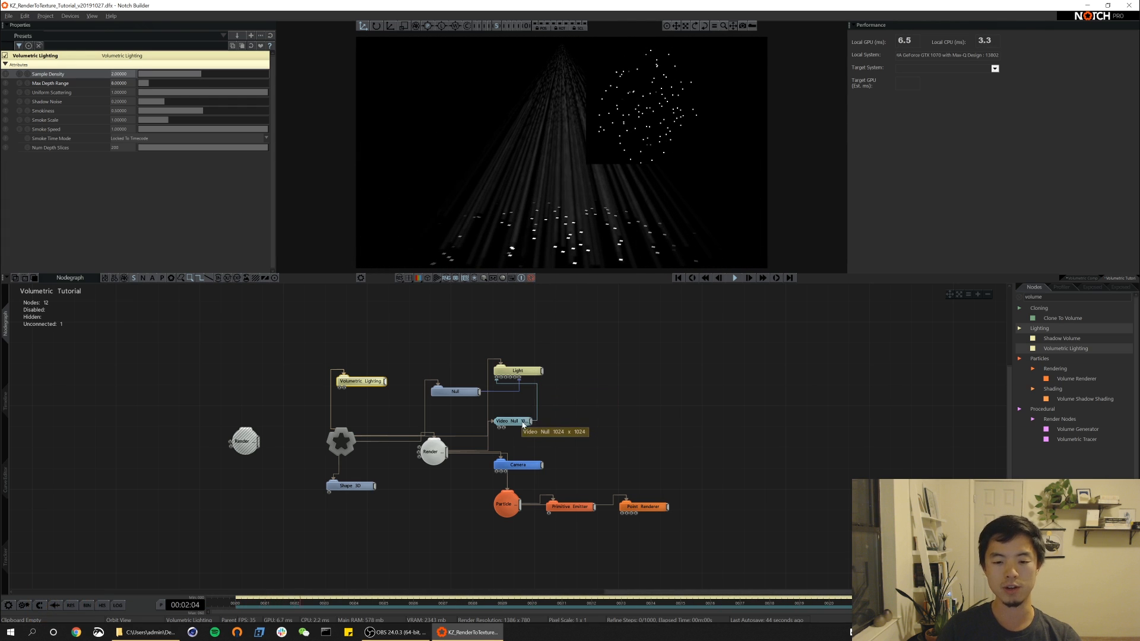
- Add a Radial Blur node connected to the Video Null and check its effect on the projected beams
left_click(1045, 297)
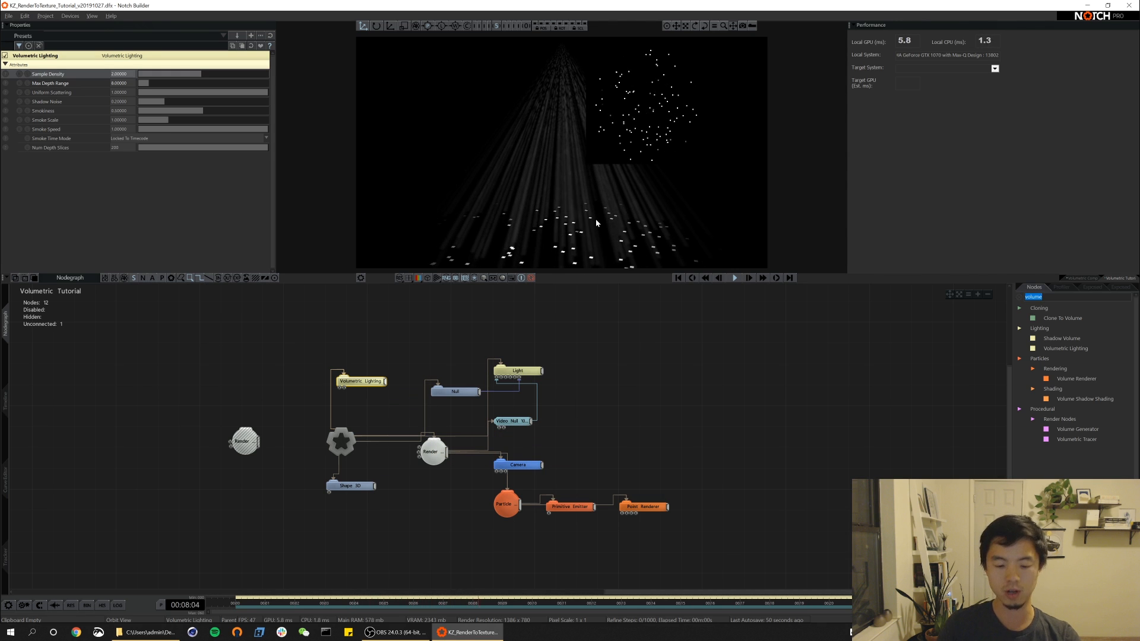
type("blu")
key("BackSpace")
key("BackSpace")
key("BackSpace")
type("rad")
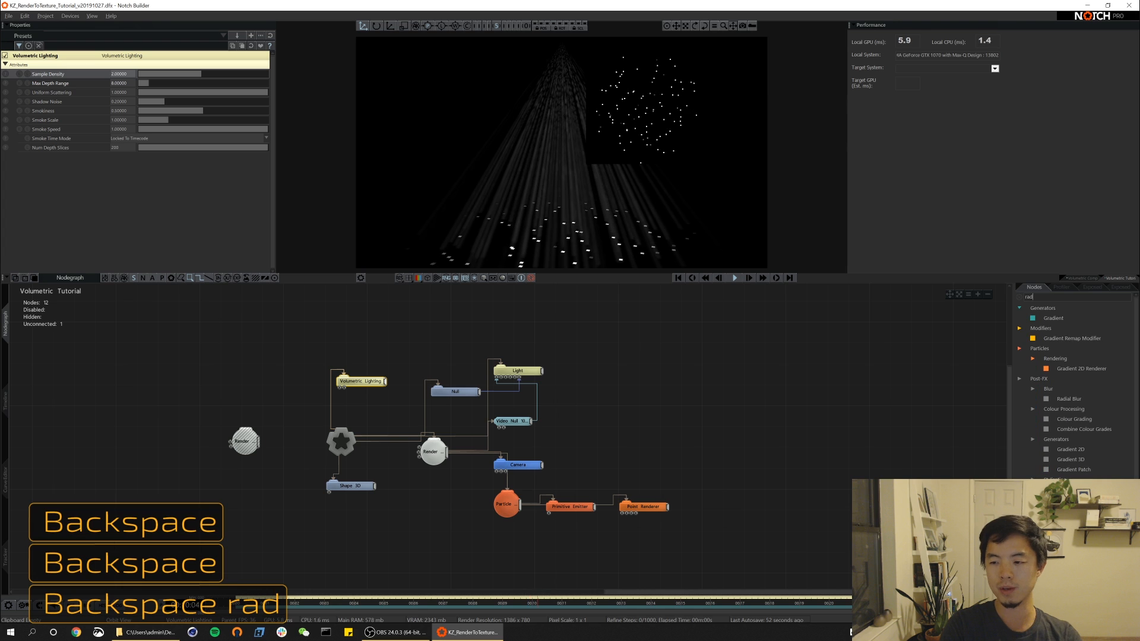
left_click_drag(1077, 404, 683, 443)
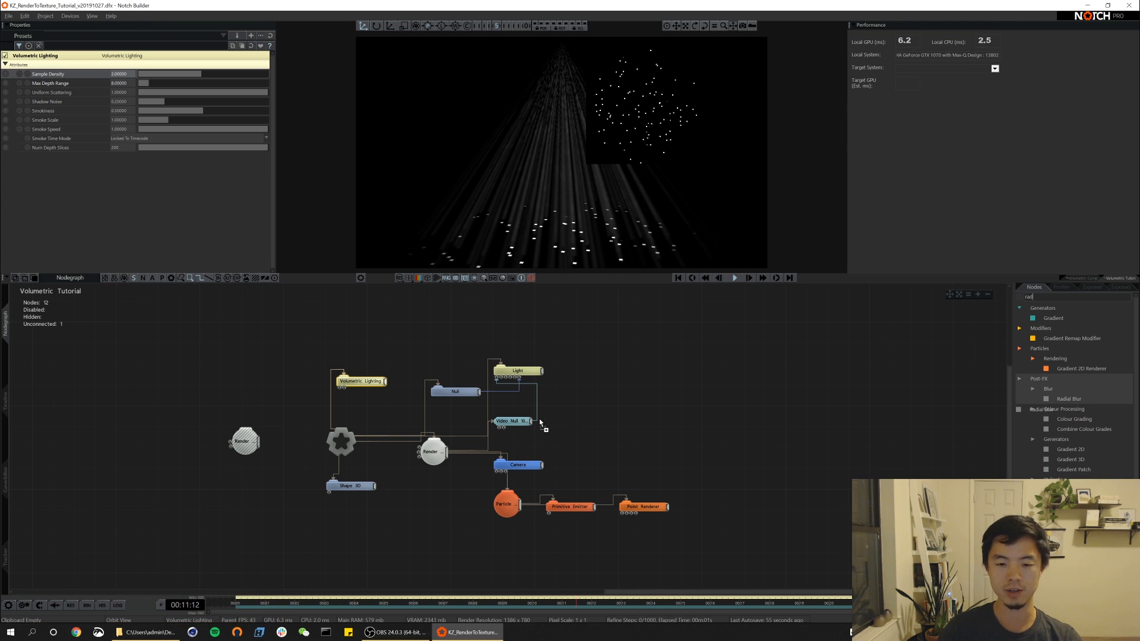
left_click_drag(547, 420, 558, 423)
key("alt")
left_click_drag(557, 243, 505, 248, "alt")
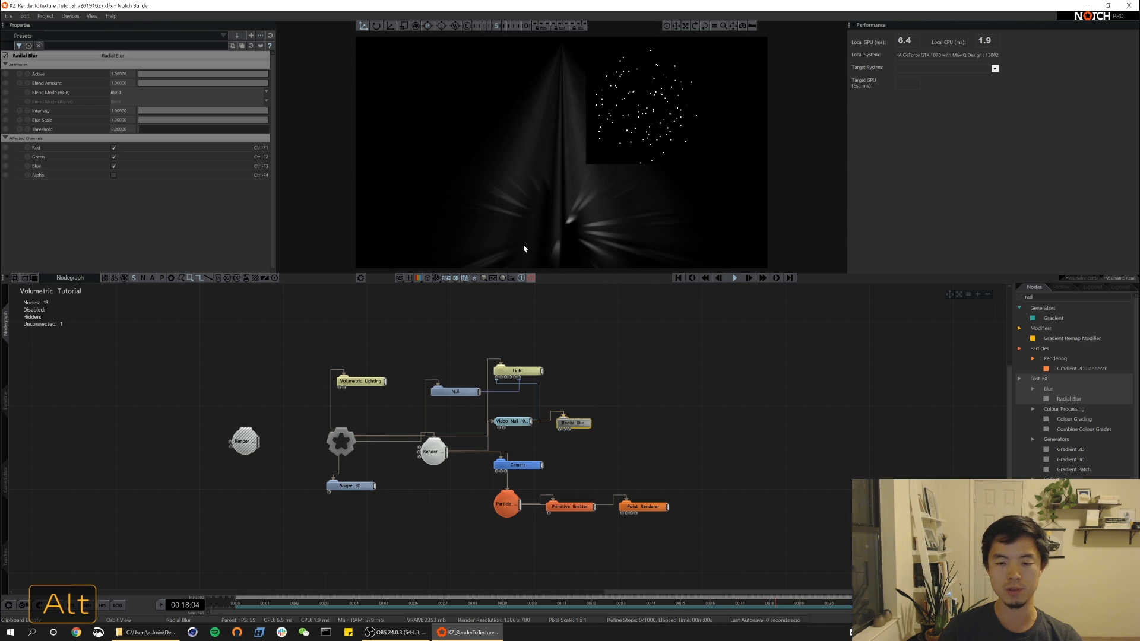
- Add a Line Connection Renderer node below the Point Renderer
left_click(1069, 297)
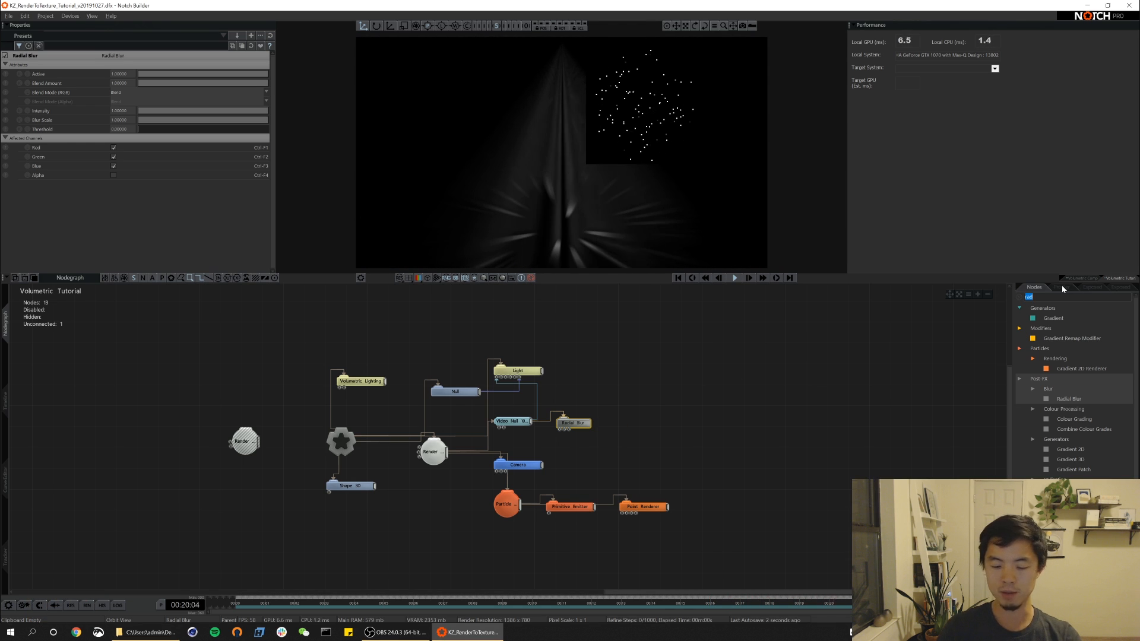
type("line")
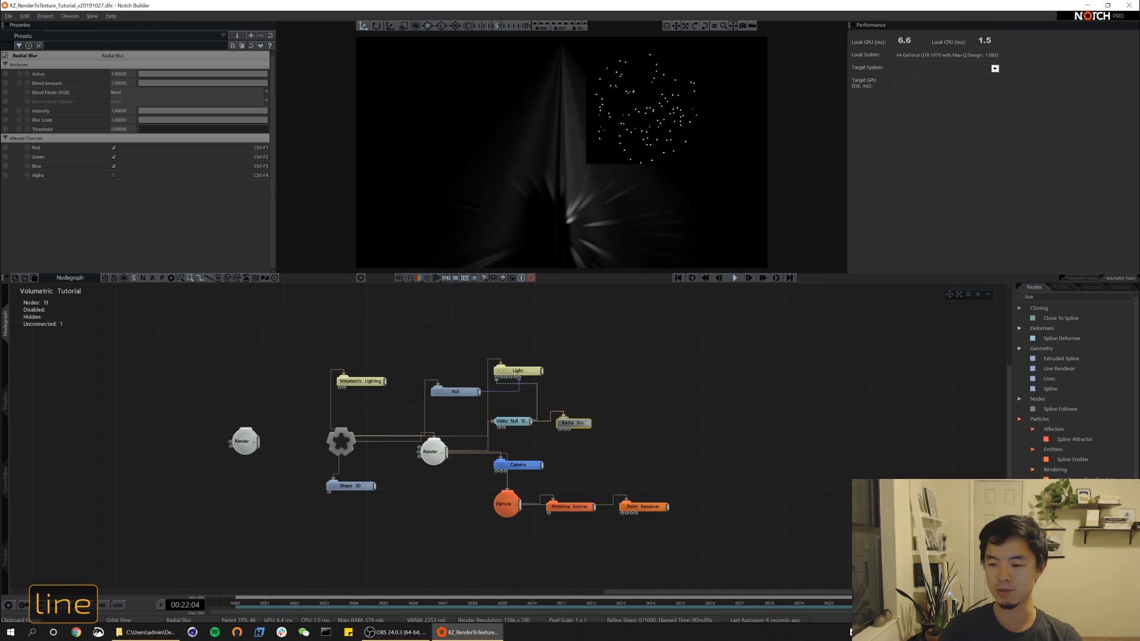
left_click_drag(1079, 479, 762, 538)
left_click_drag(613, 523, 615, 525)
- Disable the Radial Blur and Point Renderer nodes and connect the Line Connection Renderer to the particle system
left_click(573, 423)
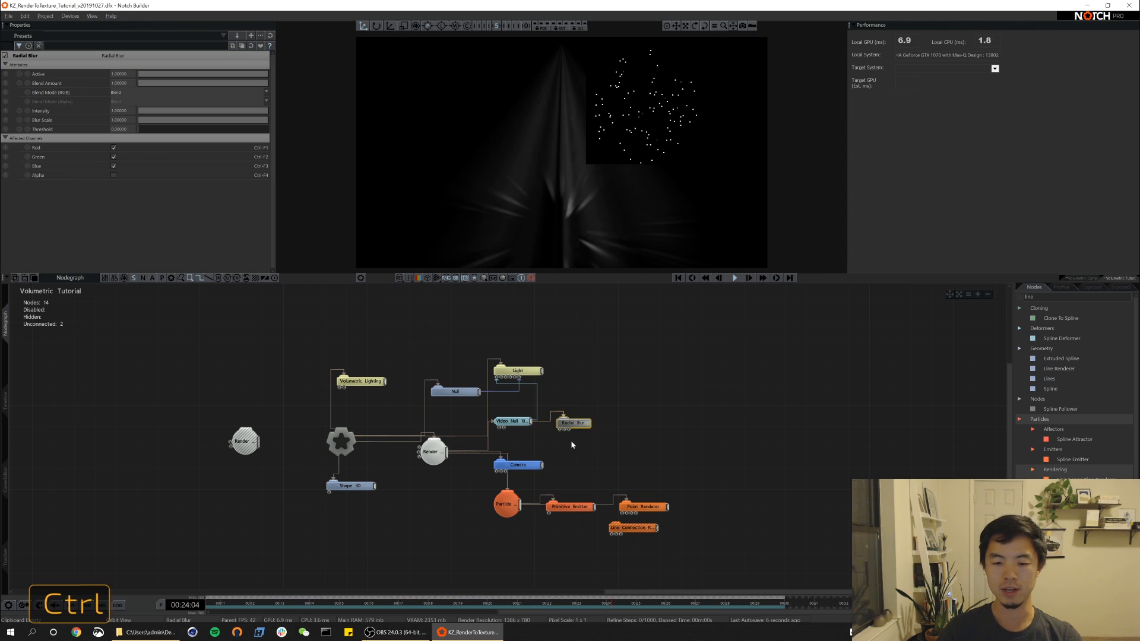
key("ctrl+1")
left_click(658, 506)
key("ctrl+1")
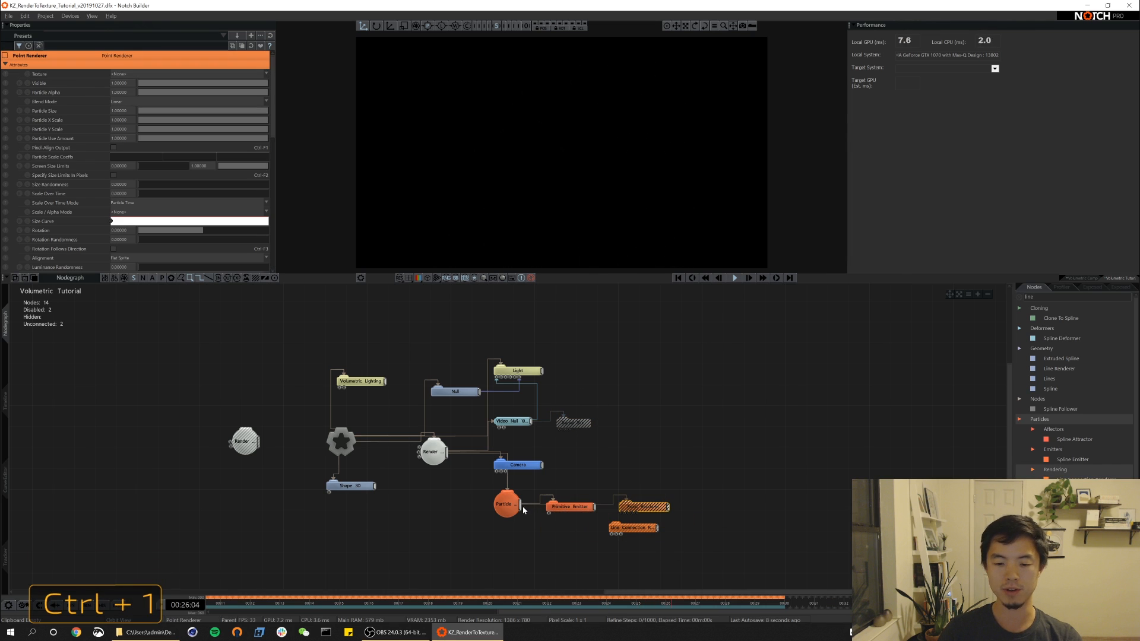
left_click_drag(557, 511, 638, 532)
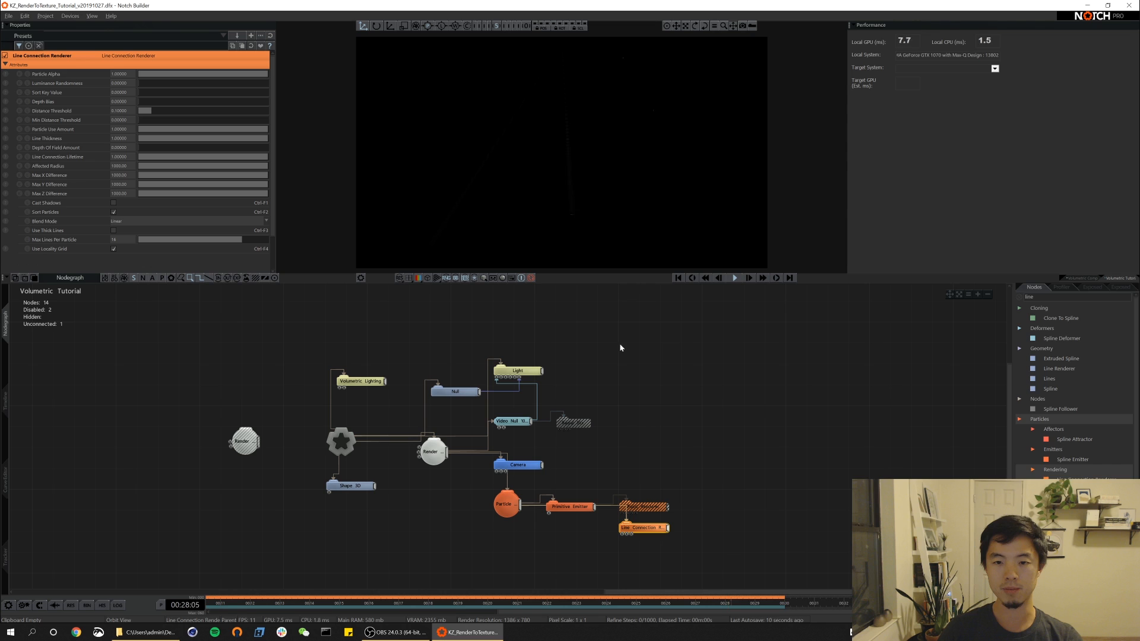
- Set the Line Connection Renderer's Distance Threshold to 12 and turn off Use Locality Grid
left_click_drag(146, 111, 174, 110)
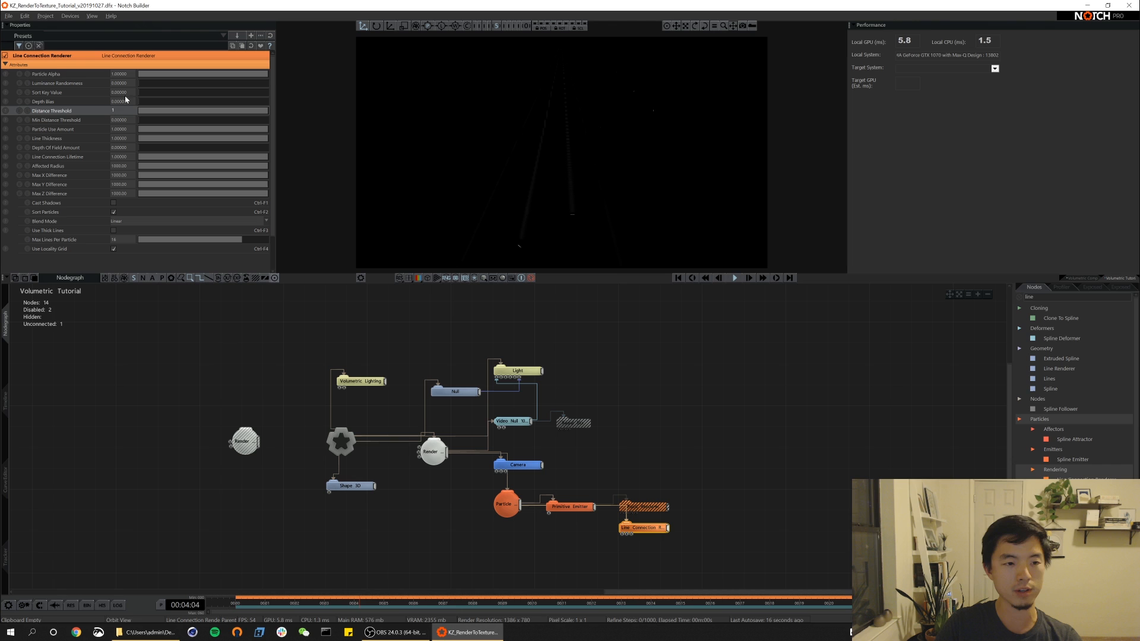
type("2")
key("Return")
left_click(113, 249)
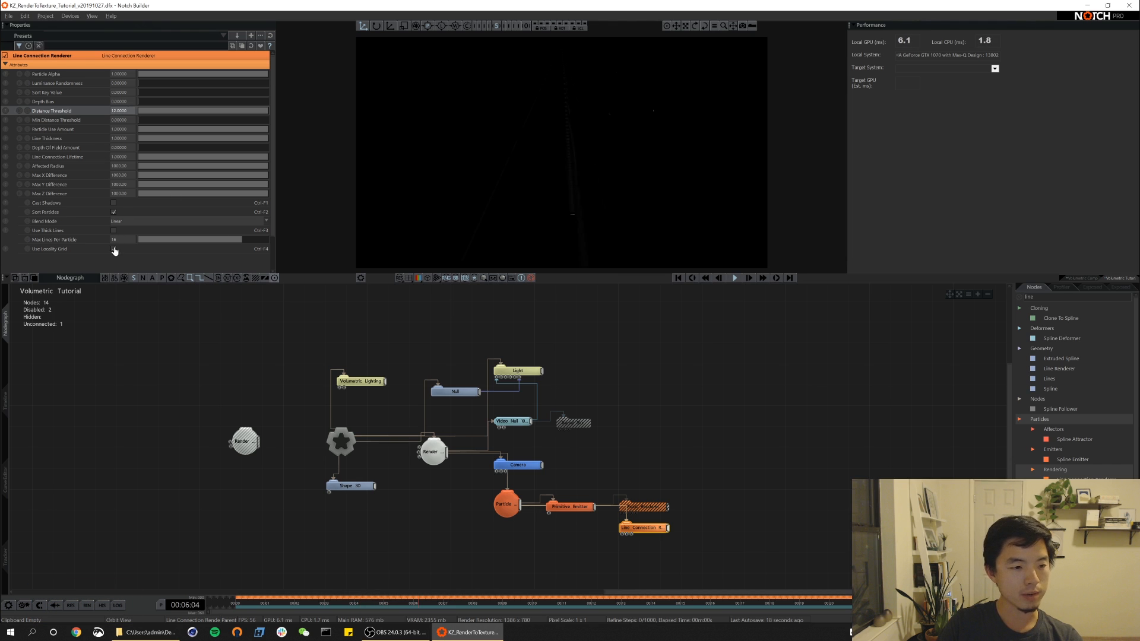
- Set the Line Connection Renderer's Distance Threshold to 1 and lower its Max Lines Per Particle to thin out the lines
double_click(119, 111)
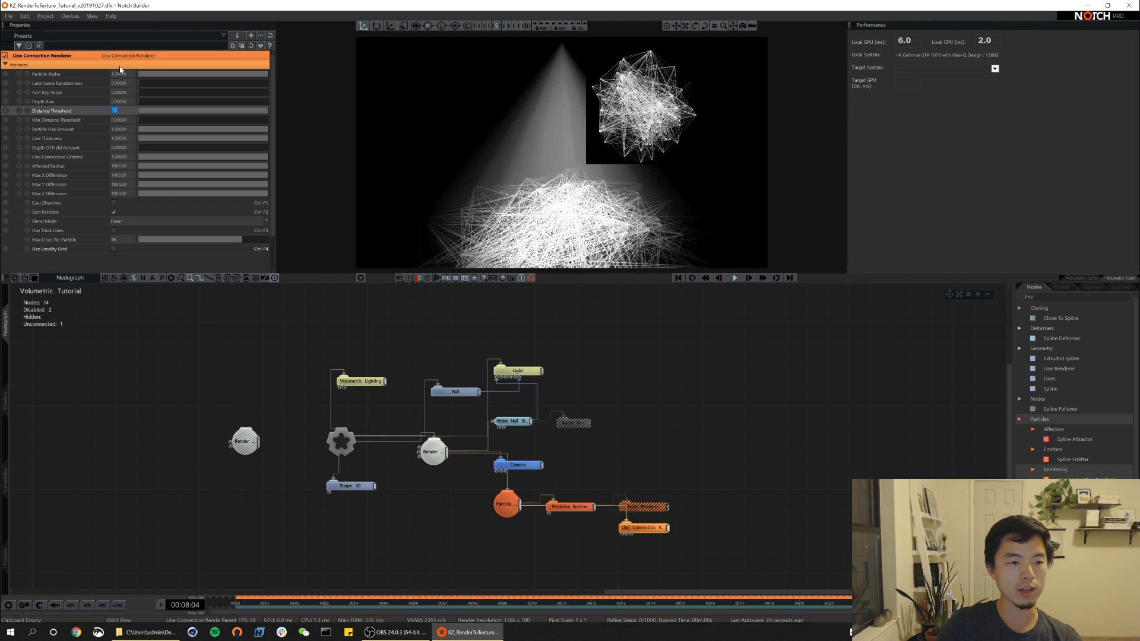
type("1")
key("Return")
left_click(146, 240)
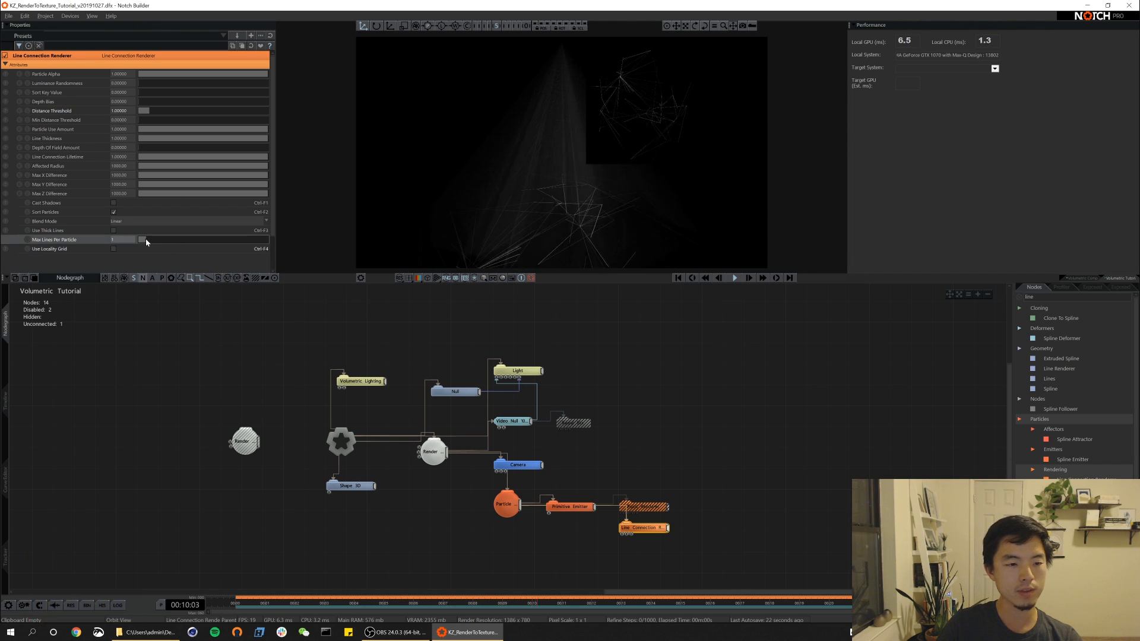
left_click_drag(152, 241, 157, 241)
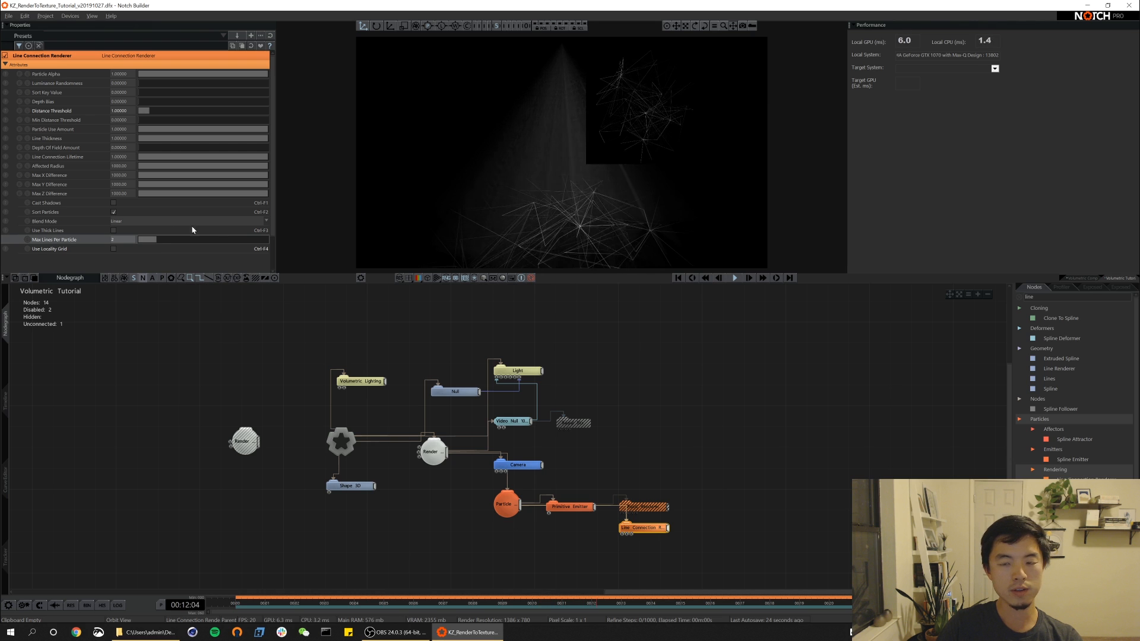
- Try a Smokiness of 1 on the Volumetric Lighting node and check the beams in the viewport
mouse_move(614, 199)
left_mouse_down("alt")
mouse_move(692, 124)
mouse_move(618, 117)
mouse_move(543, 216)
mouse_move(578, 230)
mouse_move(561, 180)
mouse_move(618, 168)
mouse_move(555, 119)
mouse_move(557, 172)
mouse_move(568, 48)
mouse_move(639, 51)
mouse_move(608, 35)
mouse_move(575, 51)
mouse_move(541, 122)
mouse_move(588, 143)
mouse_move(563, 196)
mouse_move(564, 168)
mouse_move(555, 220)
mouse_move(547, 173)
mouse_move(542, 186)
left_mouse_up("alt")
left_click(373, 383)
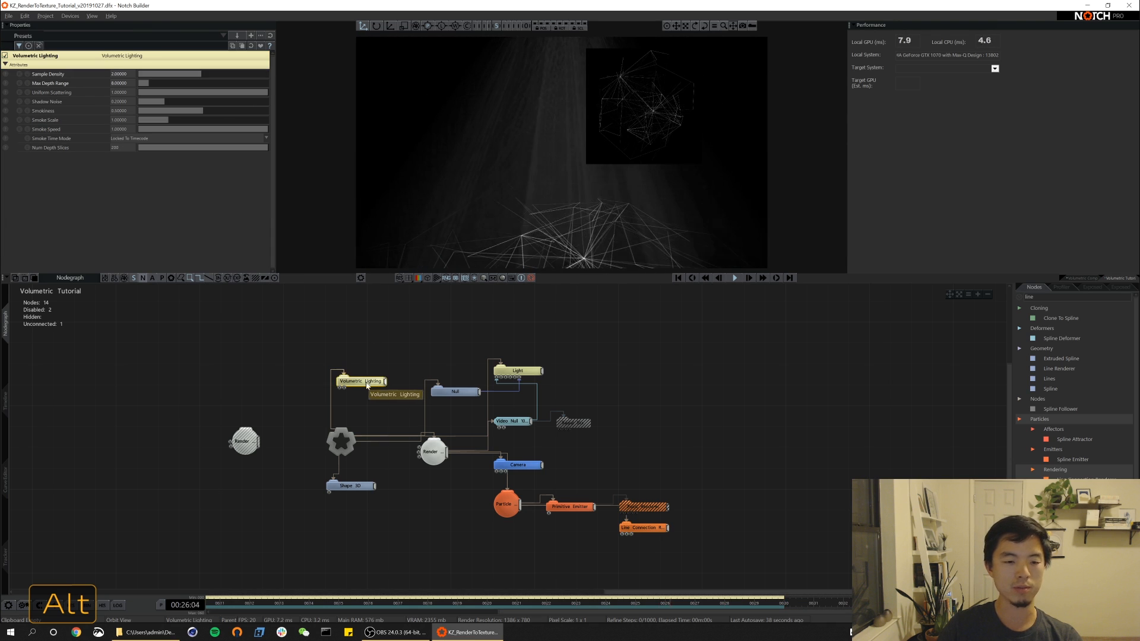
left_click_drag(192, 114, 285, 110)
left_click_drag(492, 164, 545, 118, "alt")
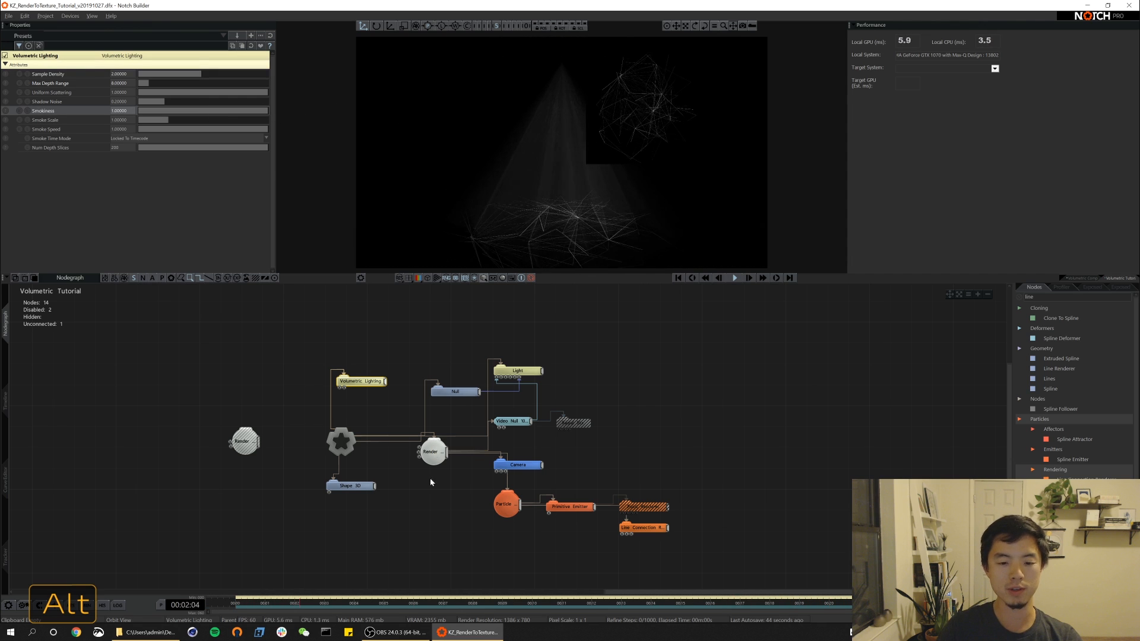
- Hide the Render To Texture node's rendered texture preview and inspect the beams in the viewport
left_click(432, 452)
key("ctrl+F1")
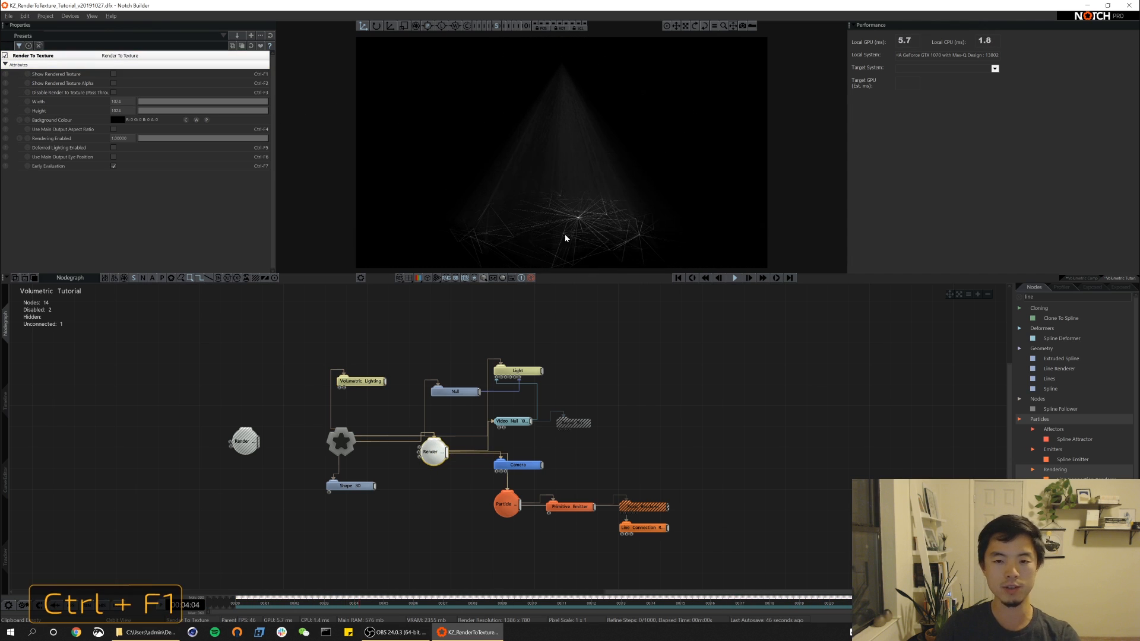
left_click_drag(565, 153, 562, 183, "alt")
key("alt+g")
key("alt+g")
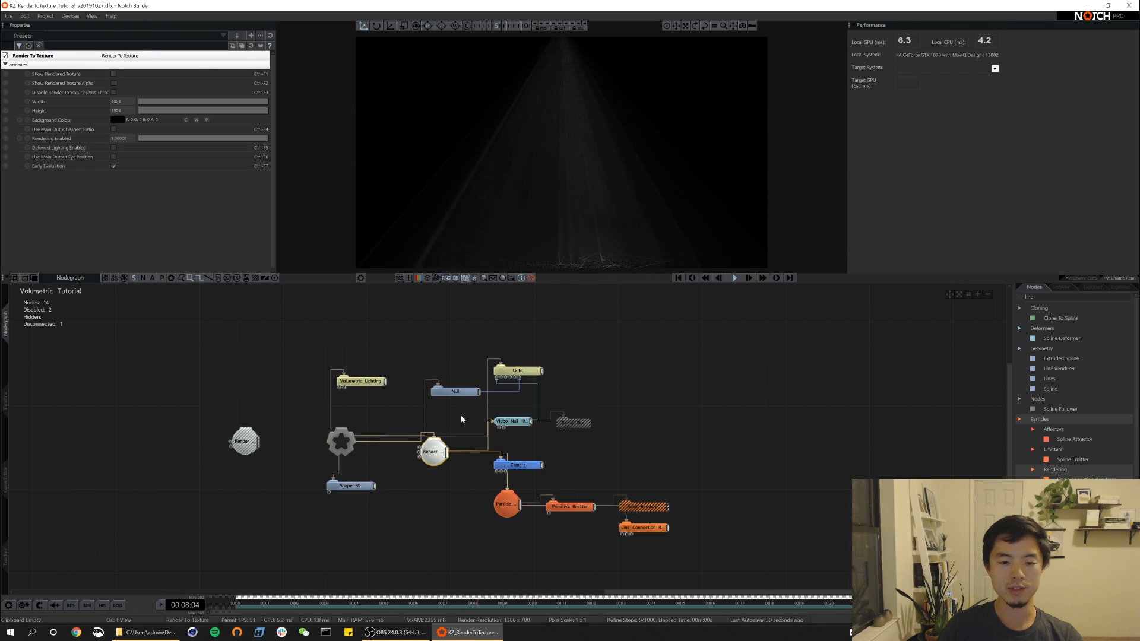
- Try a Smokiness of 2 on the Volumetric Lighting node and check the smoky beams
left_click(378, 380)
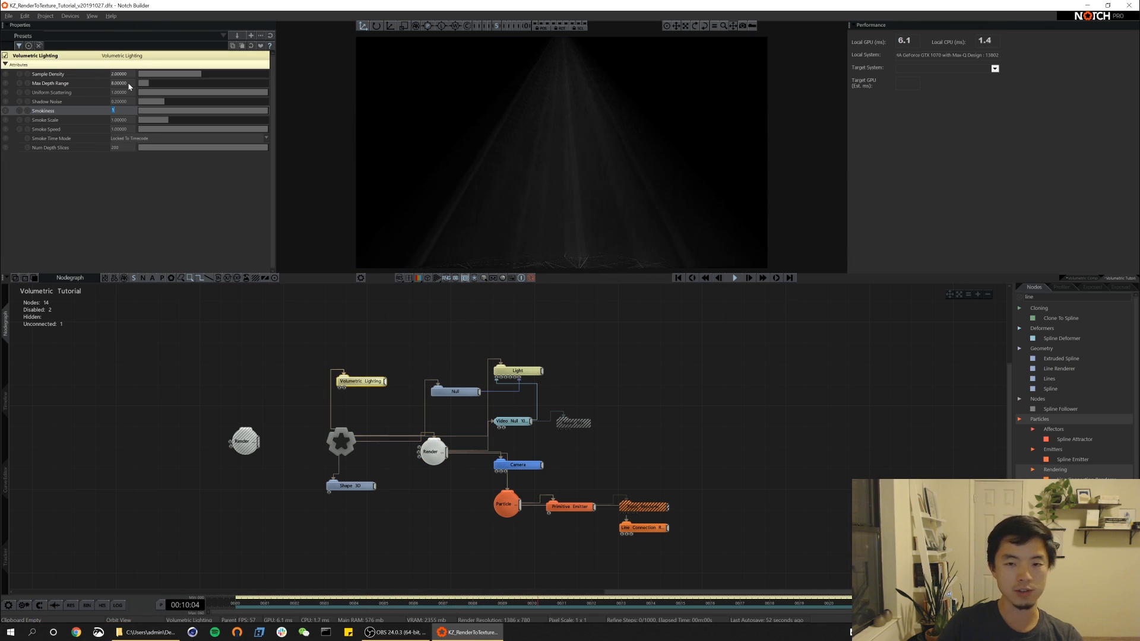
type("2")
key("Return")
left_click_drag(525, 161, 501, 181, "alt")
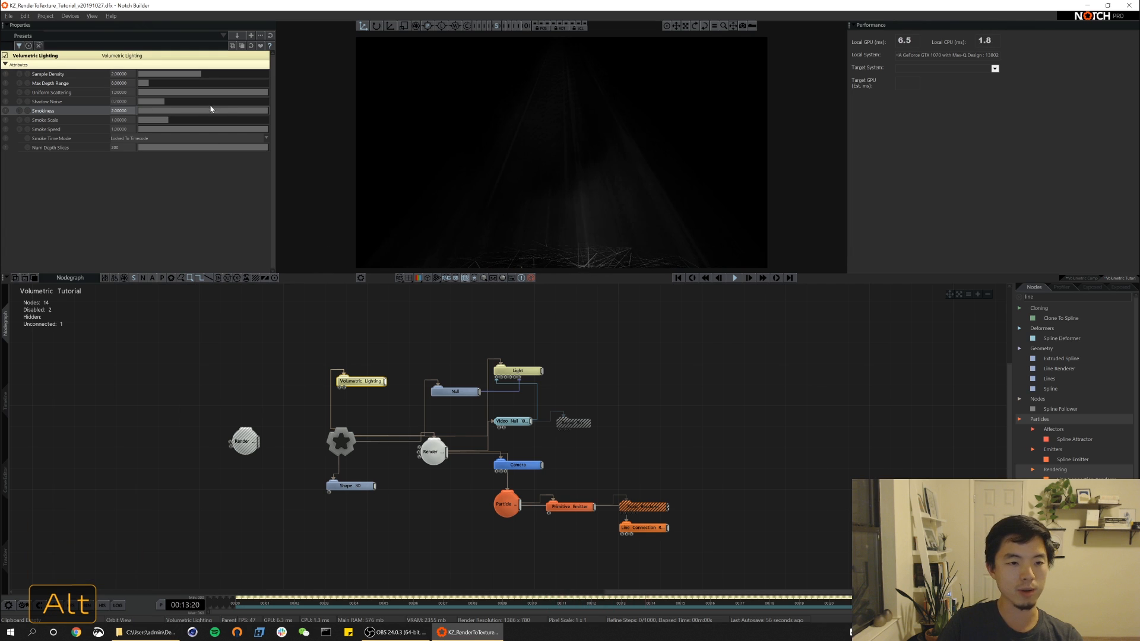
- Set the Volumetric Lighting's Smokiness to about 1.4 and Smoke Scale to 4, and check the beams
left_click_drag(216, 114, 255, 120)
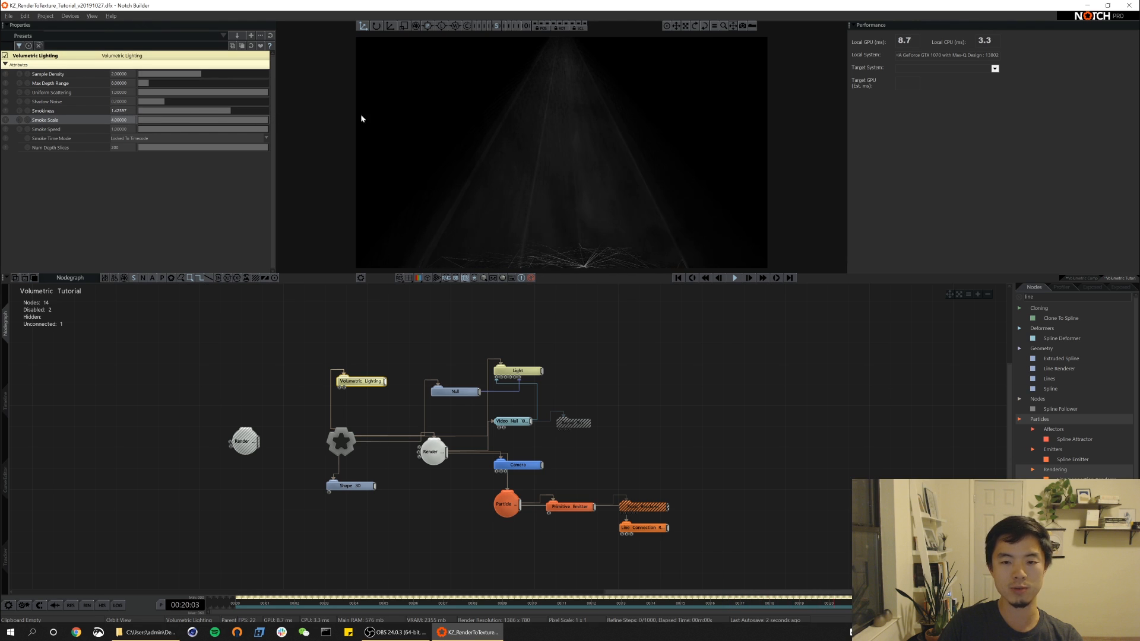
right_click_drag(631, 184, 574, 204, "alt")
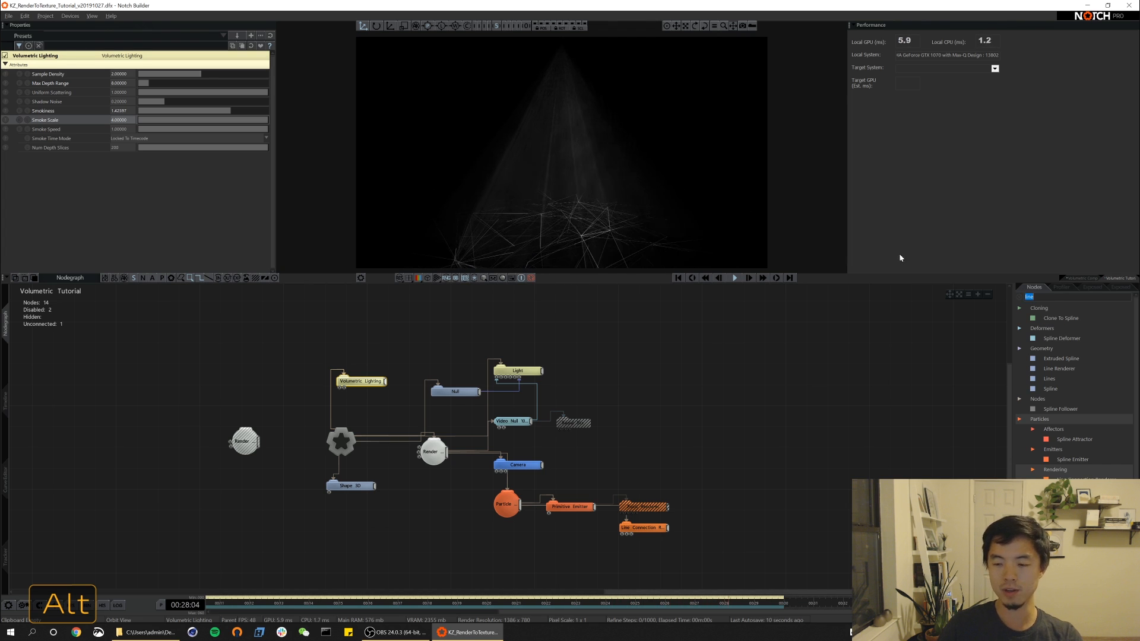
- Disable the Particle Root and add a Shape 3D node connected to the Render To Texture node
left_click(507, 504)
key("ctrl+1")
left_click(1035, 293)
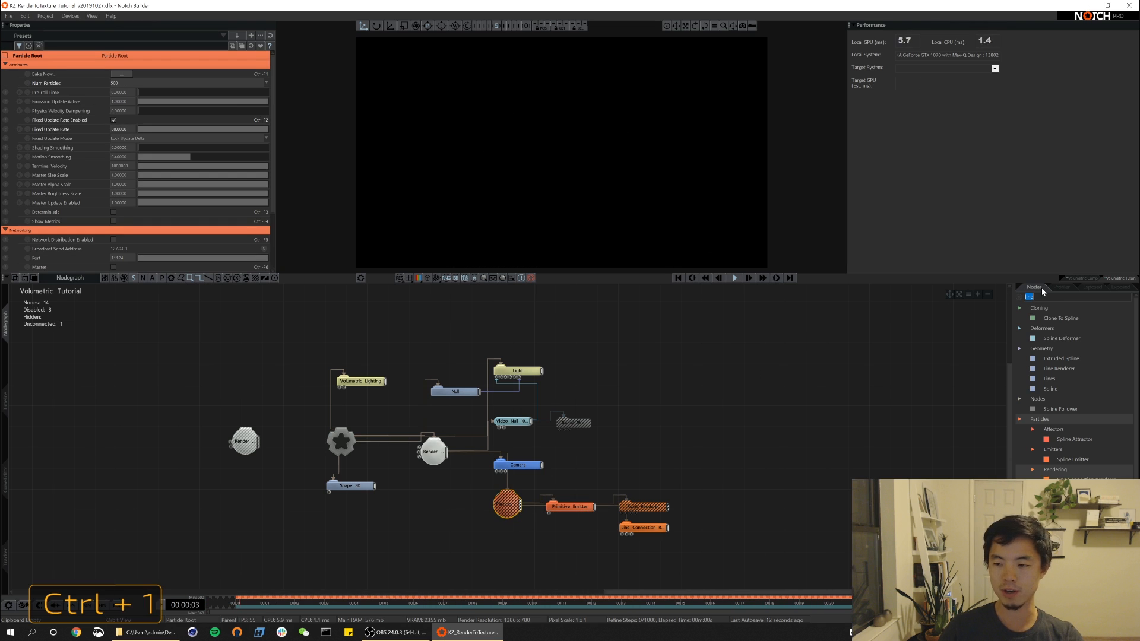
type("shape")
left_click_drag(1037, 319, 494, 553)
left_click_drag(600, 467, 607, 408, "alt")
left_click_drag(456, 396, 521, 498)
left_click_drag(528, 500, 560, 501)
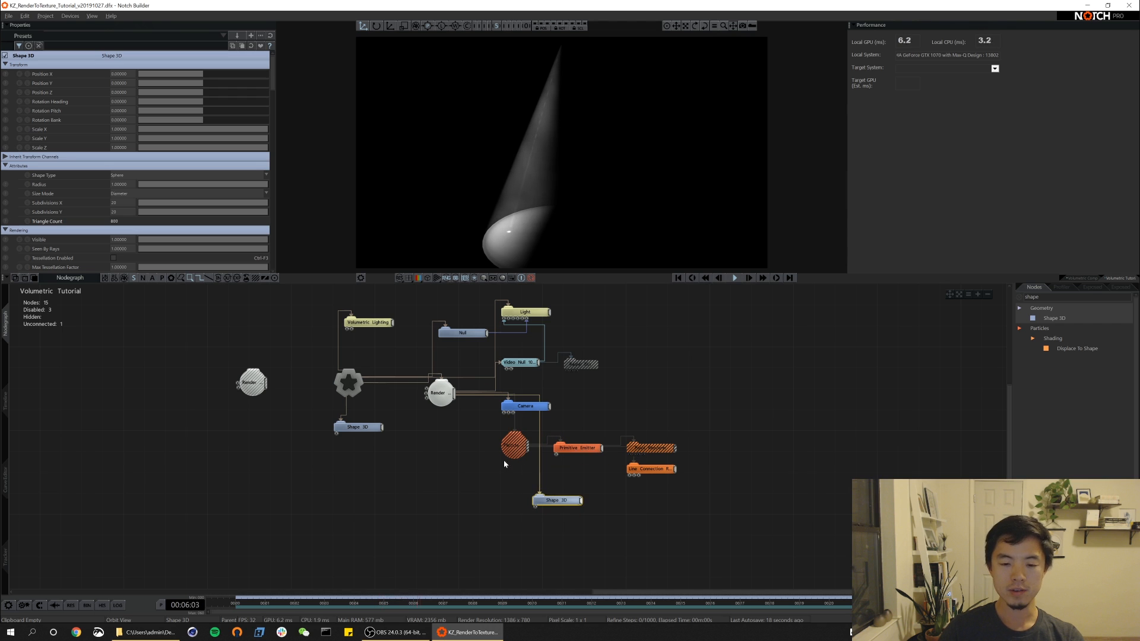
- Show the rendered texture preview and make the new Shape 3D a Torus on the Z axis
left_click(447, 392)
key("ctrl+F1")
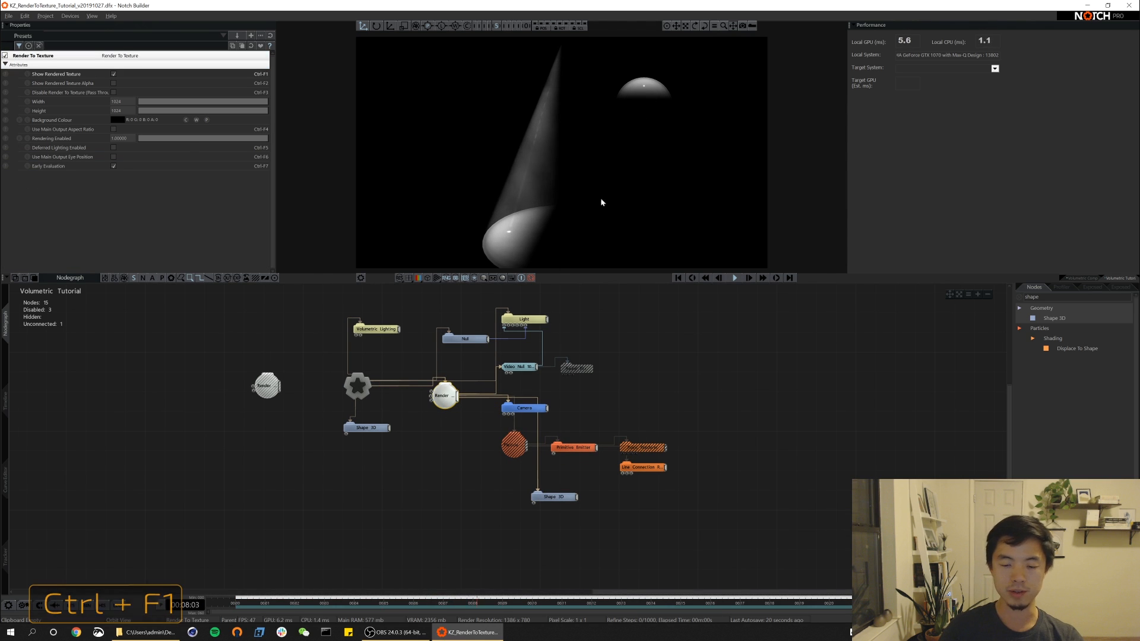
left_click(552, 496)
left_click(124, 176)
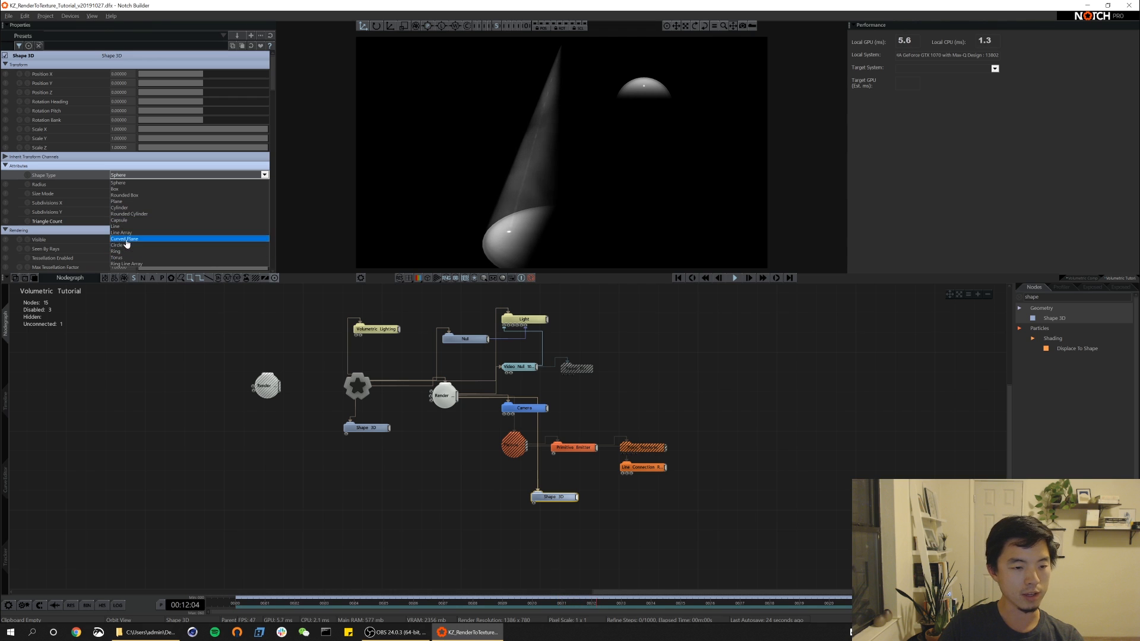
left_click(125, 257)
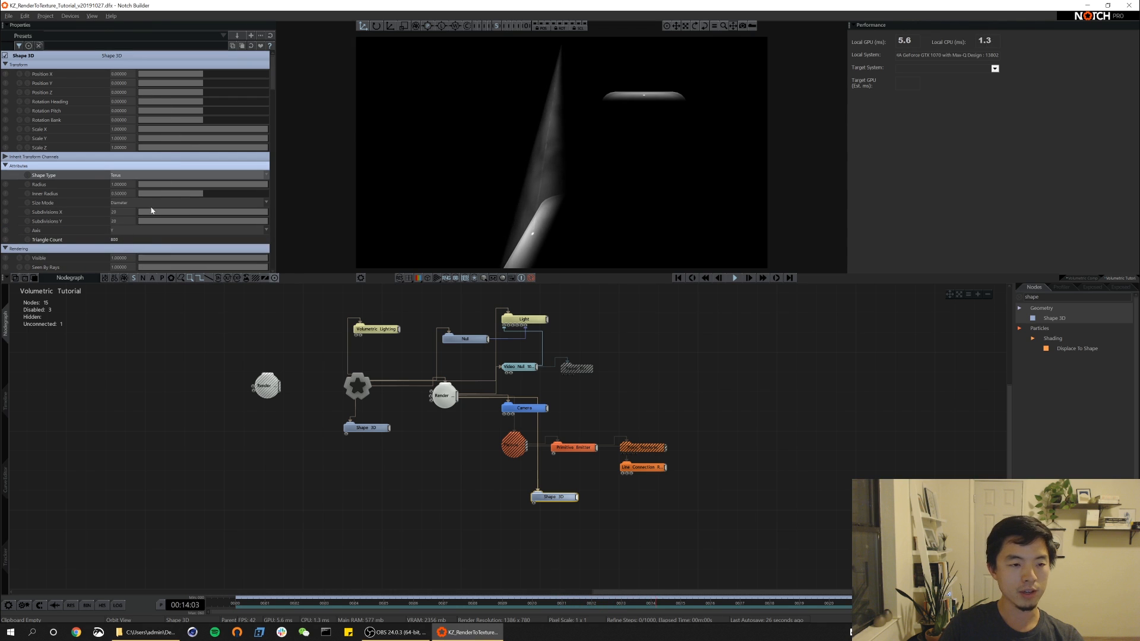
left_click(147, 231)
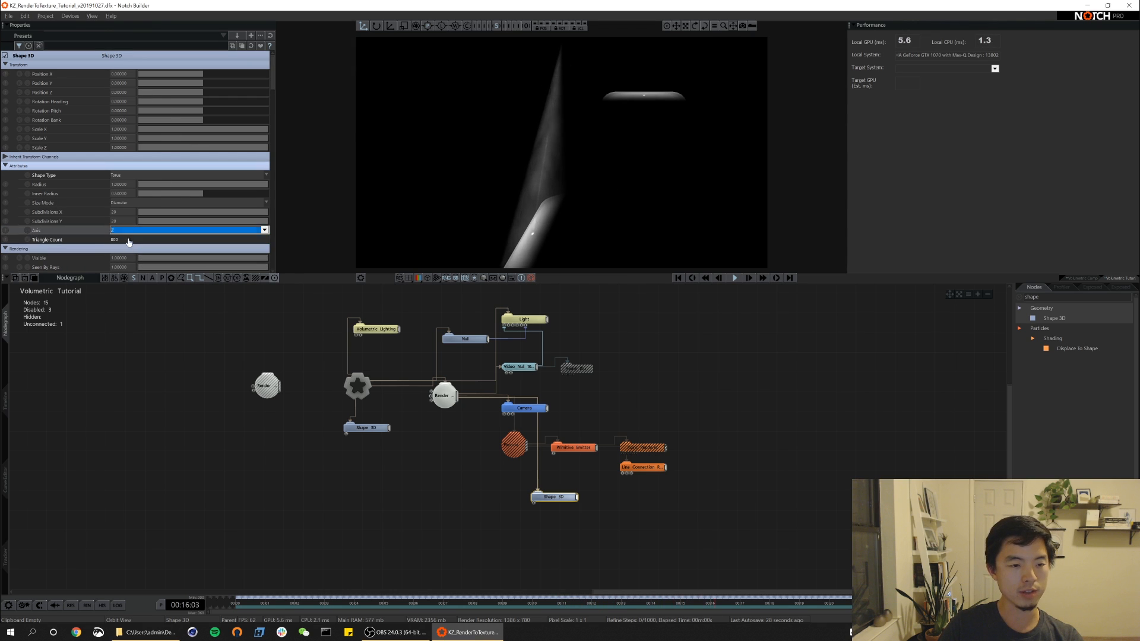
left_click(149, 254)
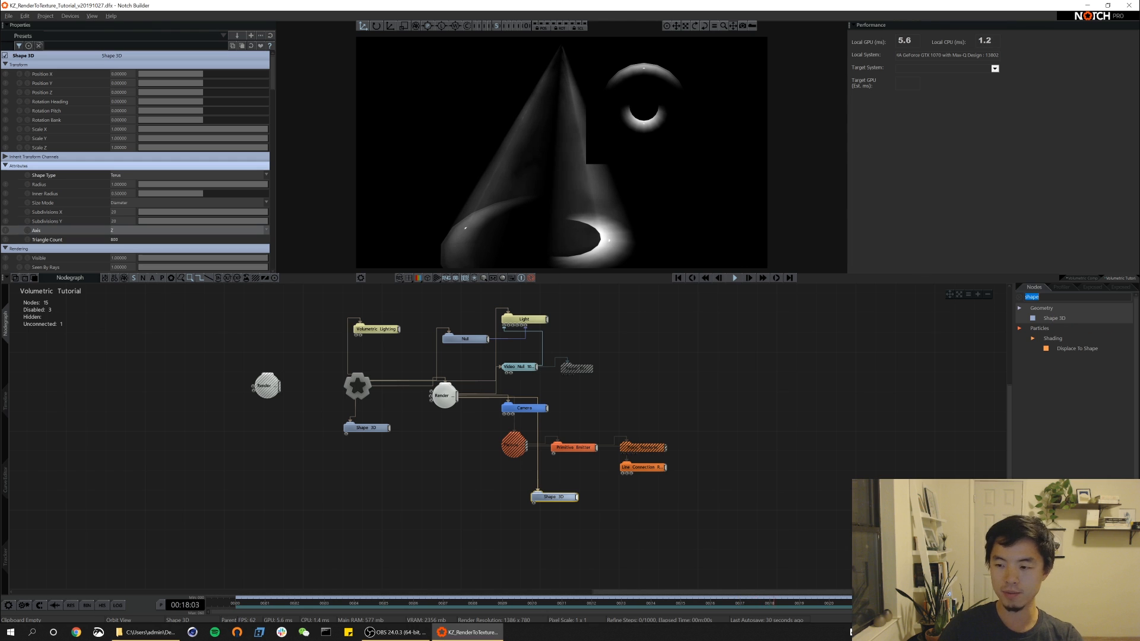
- Add a Material node connected to the torus, set its Emissiveness to 1 and check the projected beam
type("matera")
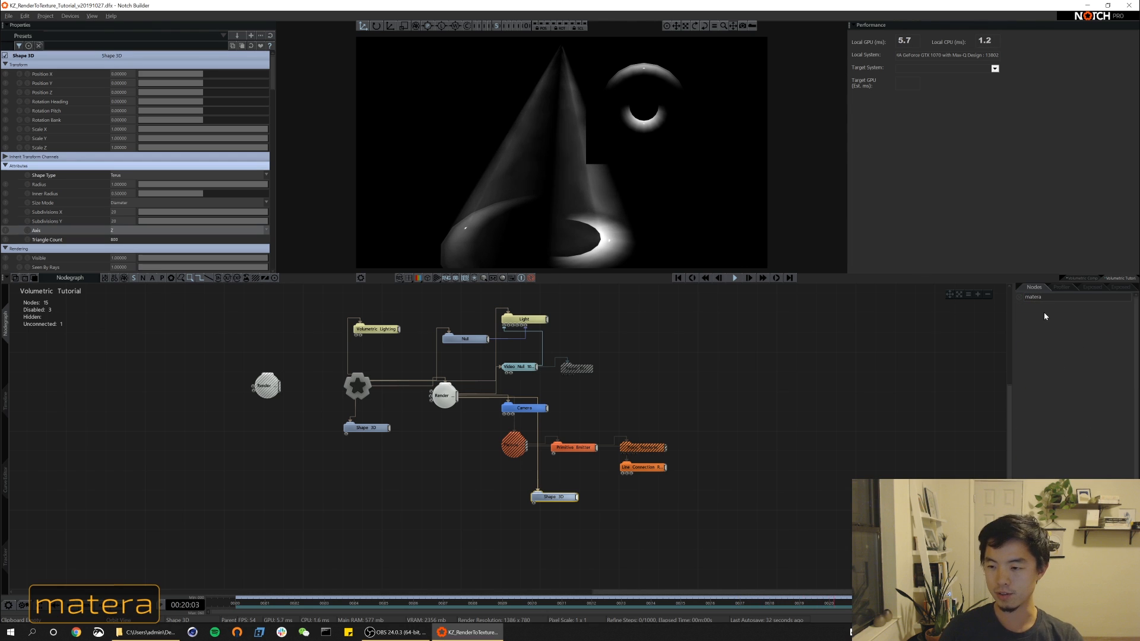
key("BackSpace")
left_click_drag(1053, 368, 529, 505)
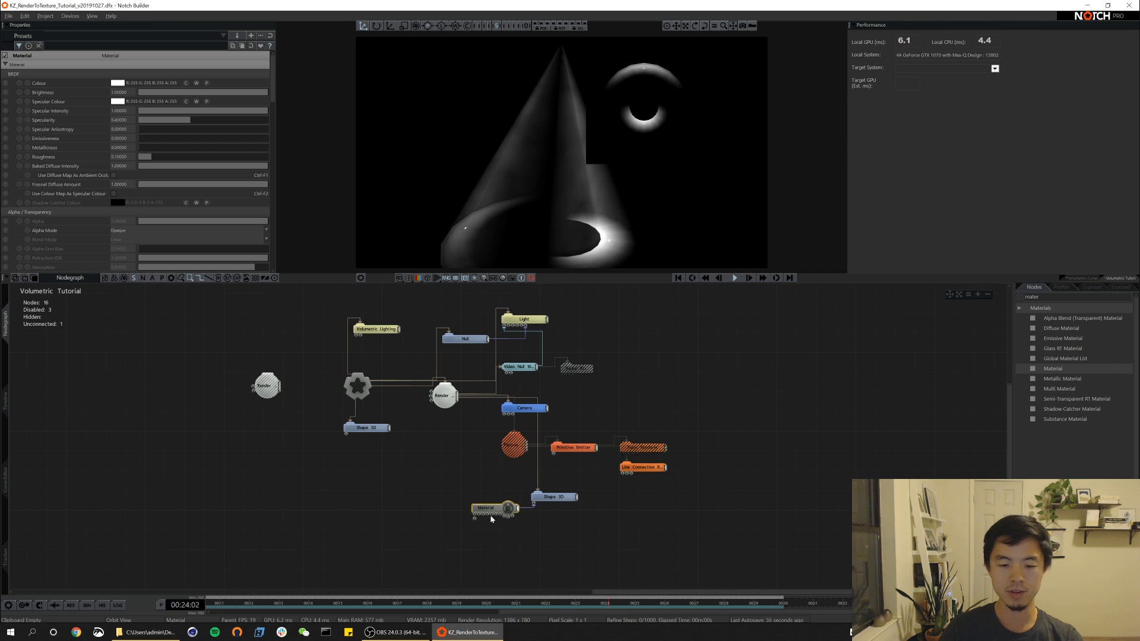
left_click_drag(143, 139, 276, 132)
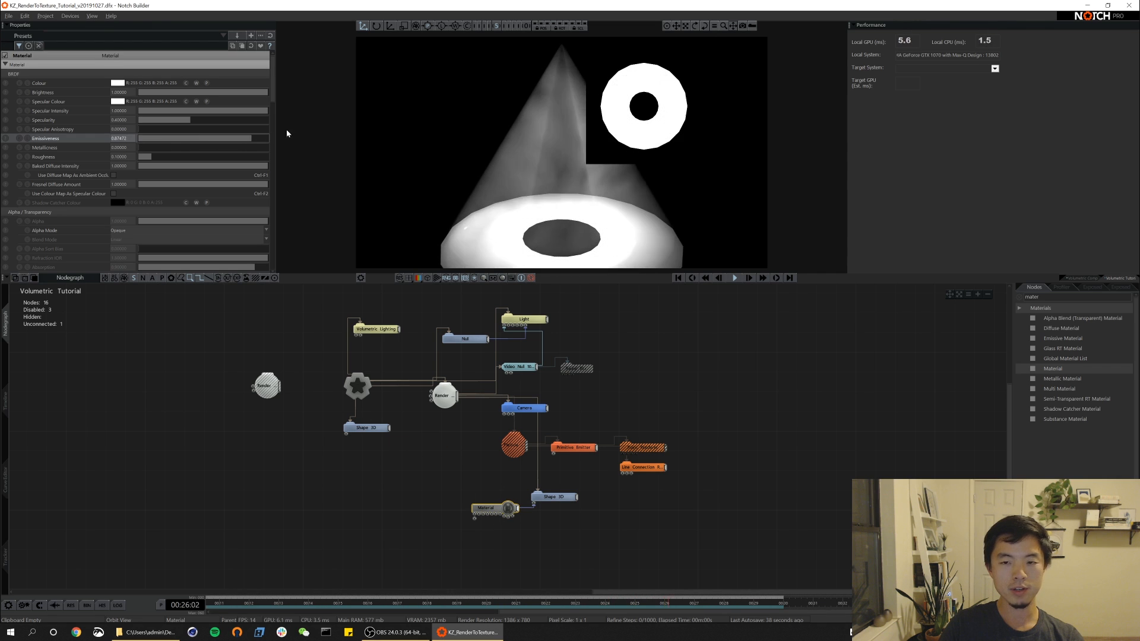
left_click_drag(635, 227, 578, 211, "alt")
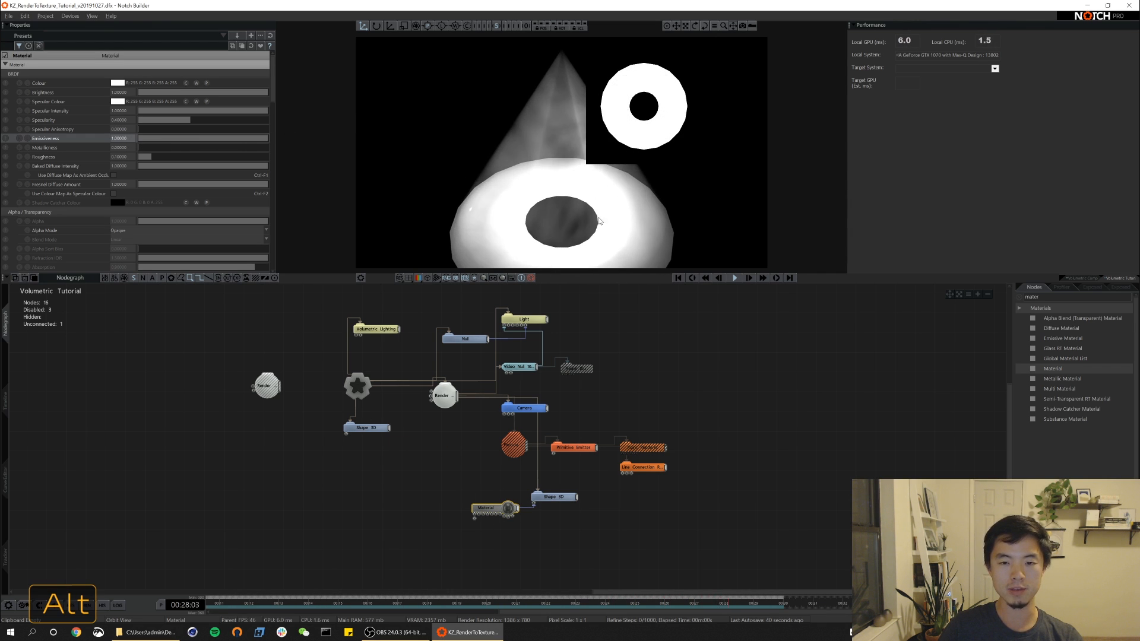
- Lower the torus's Inner Radius to nearly zero to project a thin ring
left_click_drag(561, 477, 550, 516)
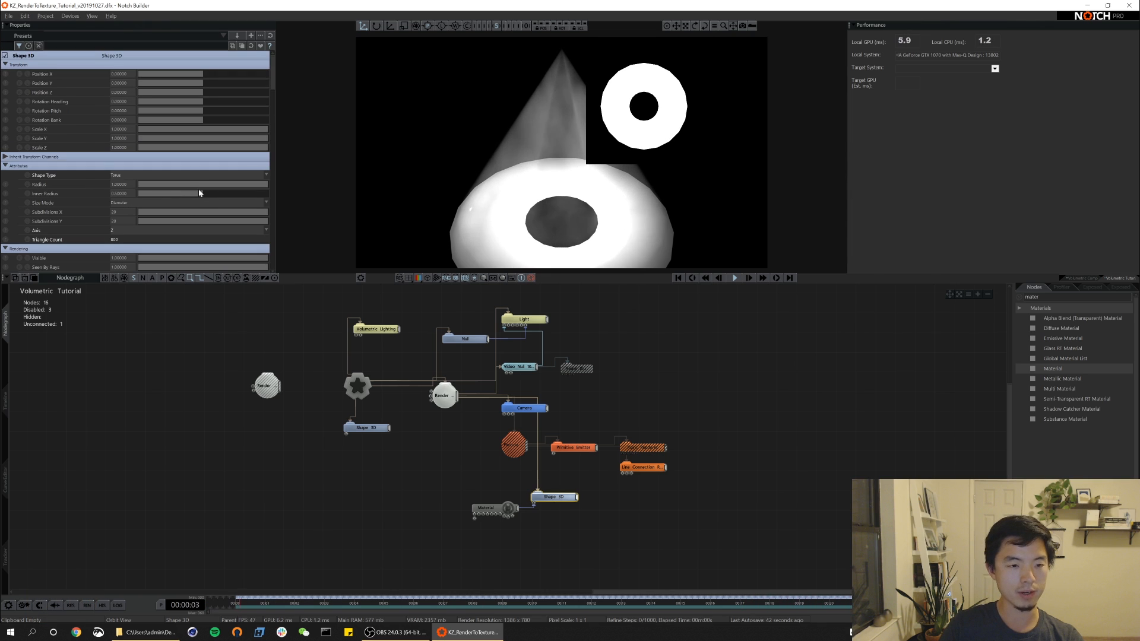
left_click_drag(200, 193, 140, 194)
left_click_drag(446, 142, 548, 280, "alt")
- Disable the Material node and inspect the projected ring's beam in the viewport
left_click(494, 512)
key("ctrl+1")
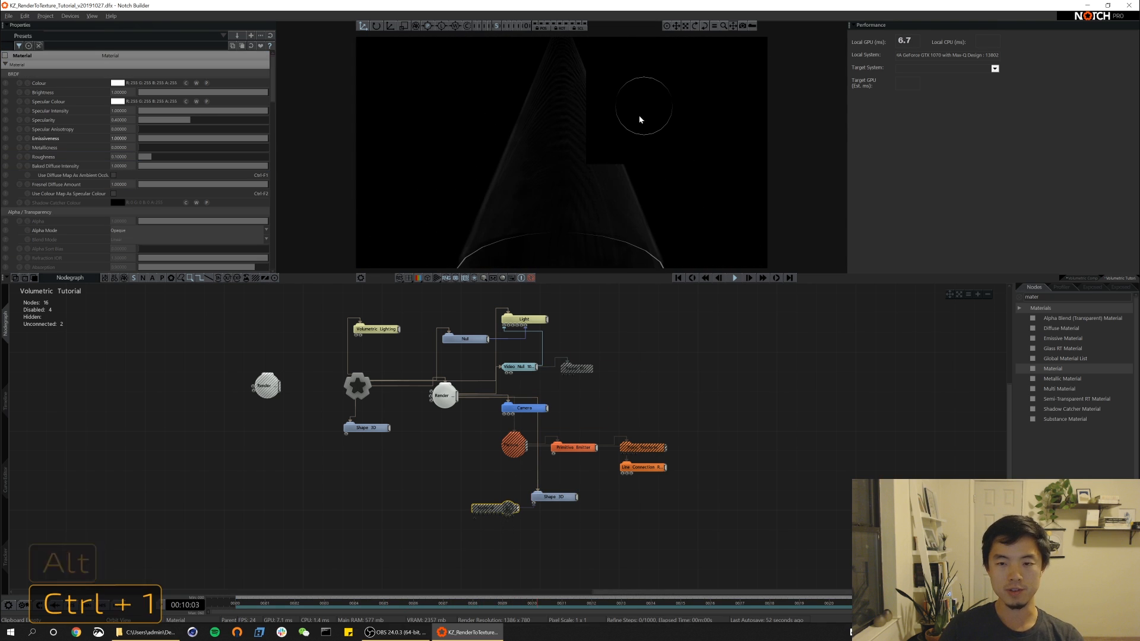
left_click_drag(562, 217, 636, 74, "alt")
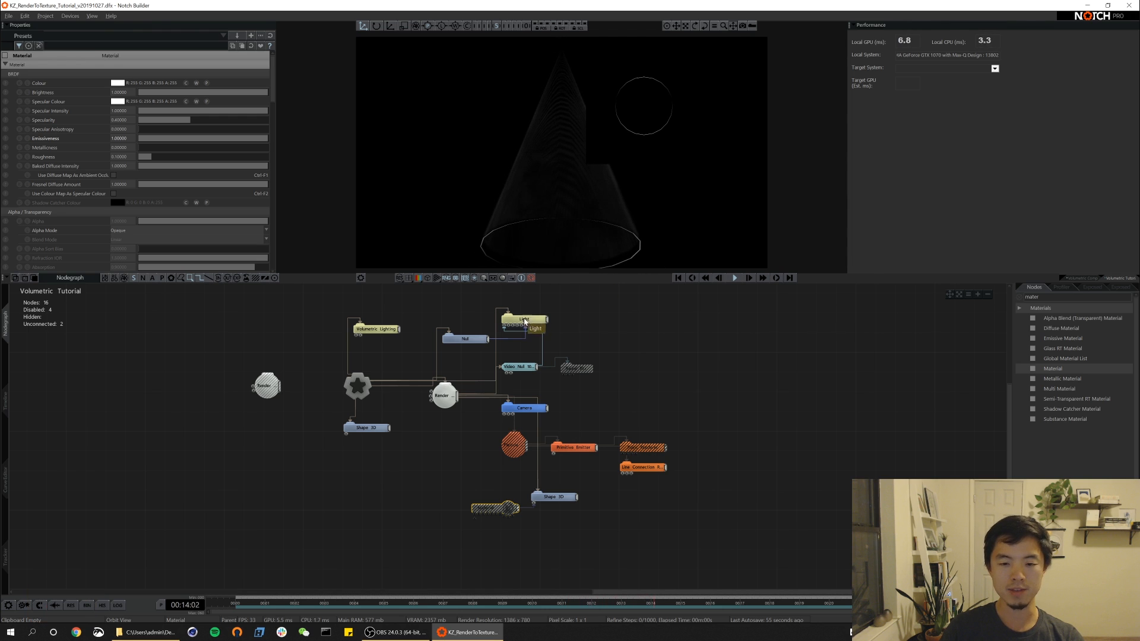
left_click(444, 397)
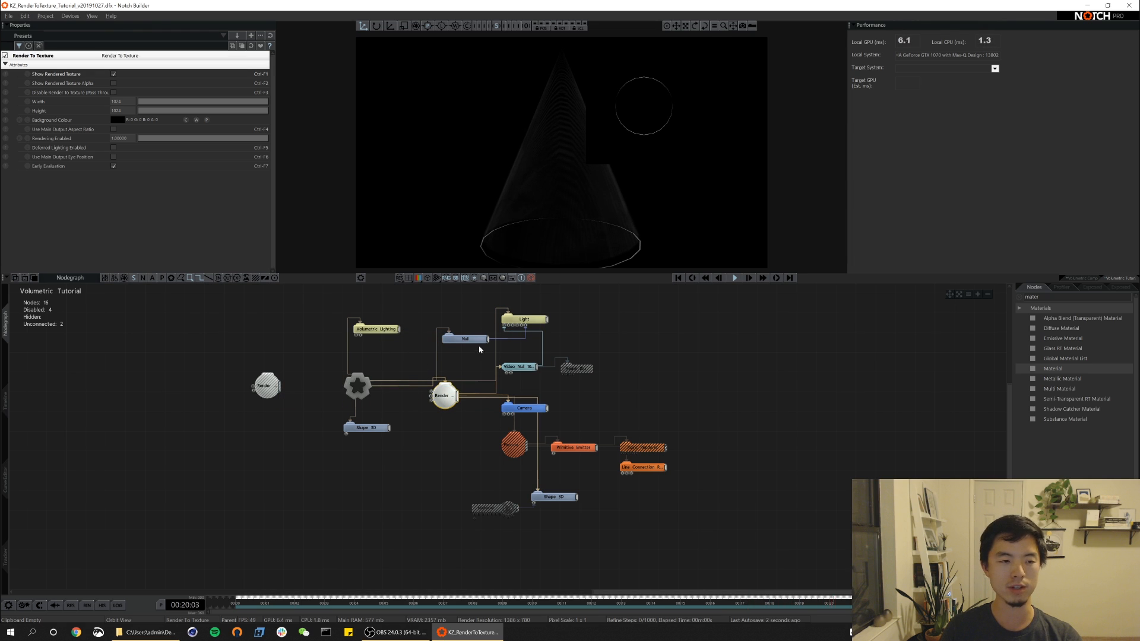
left_click(539, 321)
key("ctrl+1")
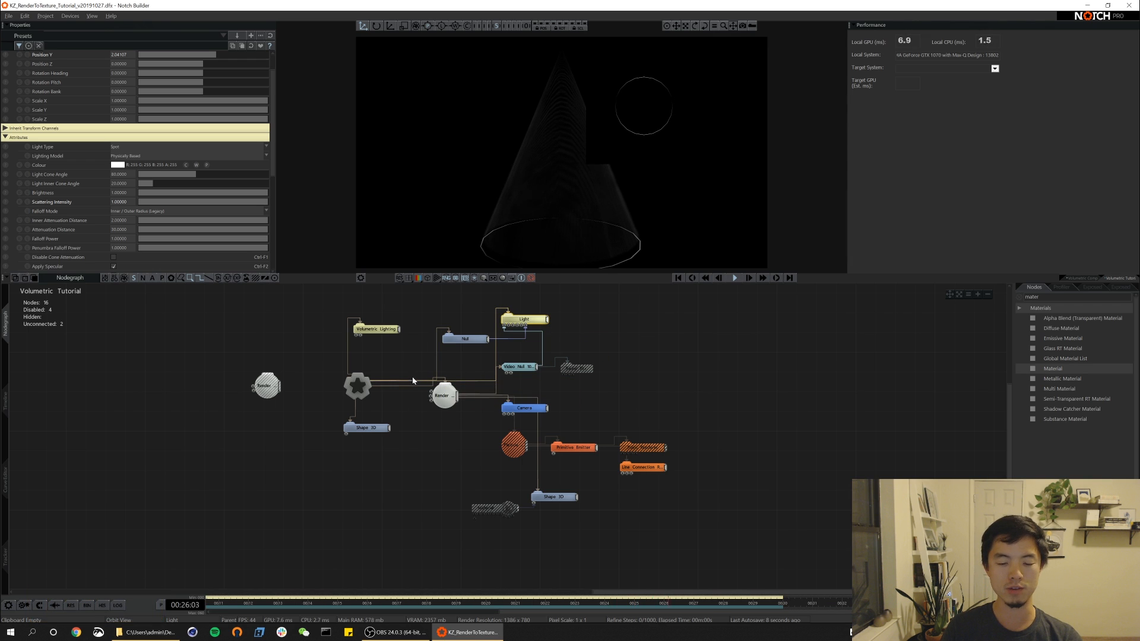
left_click_drag(447, 401, 454, 409)
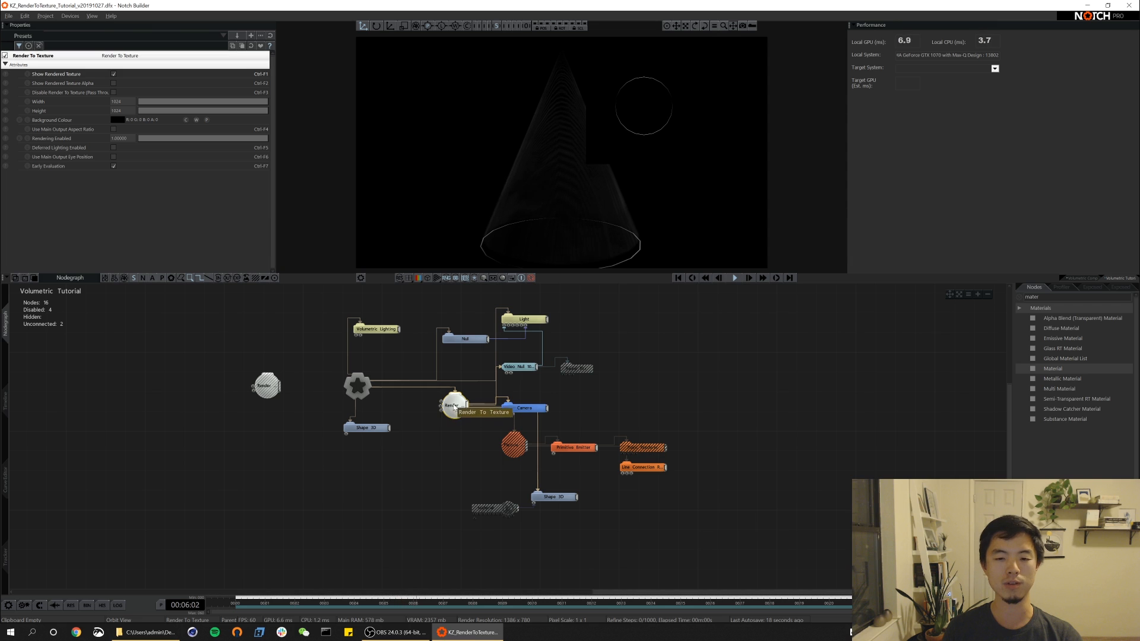
left_click(370, 429)
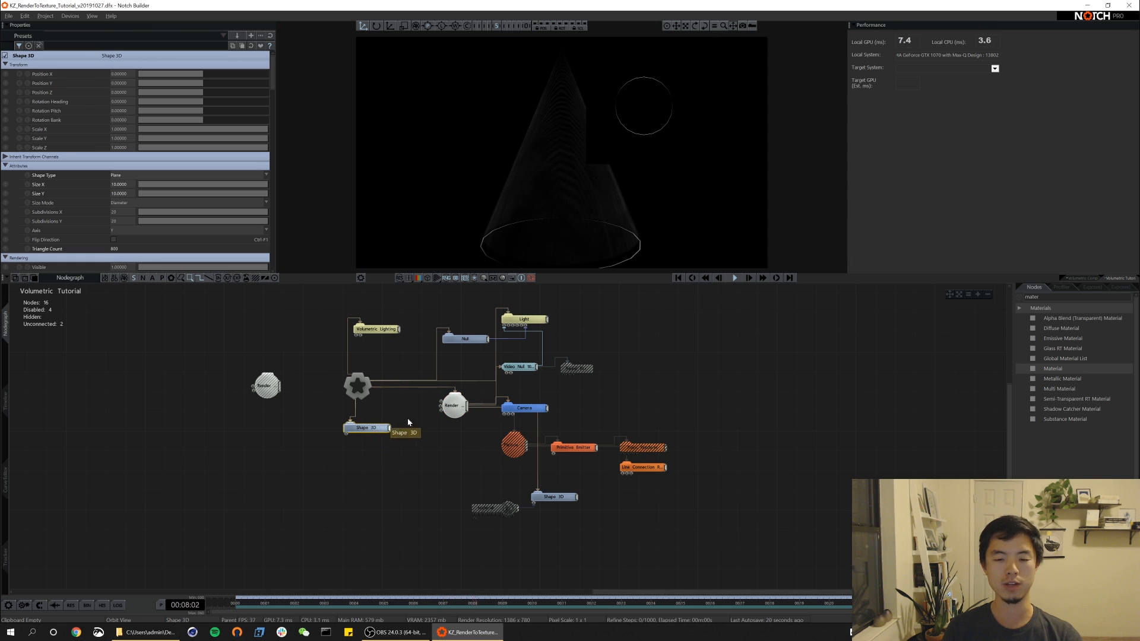
left_click(455, 406)
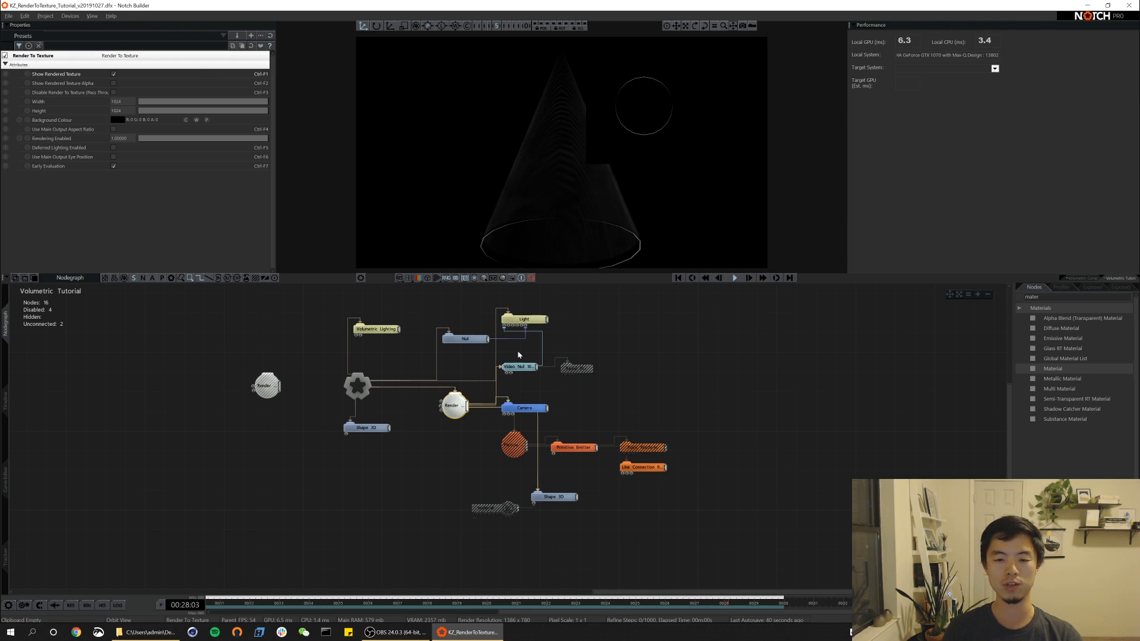
- Duplicate the Light node, connect the copy to the root node and link the Null to it as its target
key("ctrl+d")
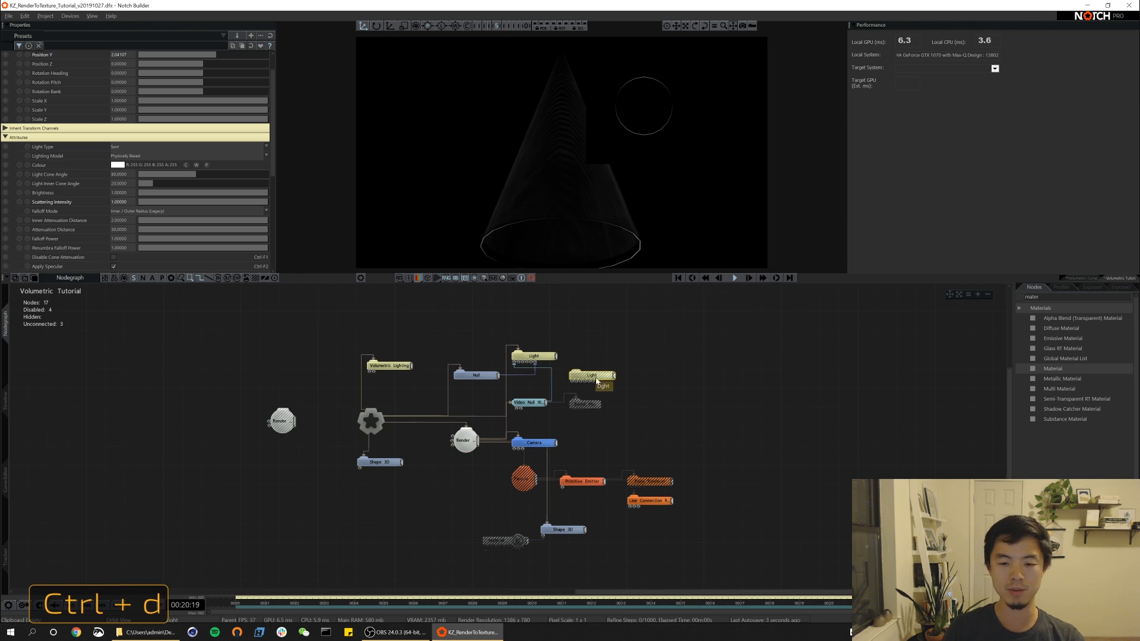
left_click_drag(599, 380, 640, 349)
key("ctrl+r")
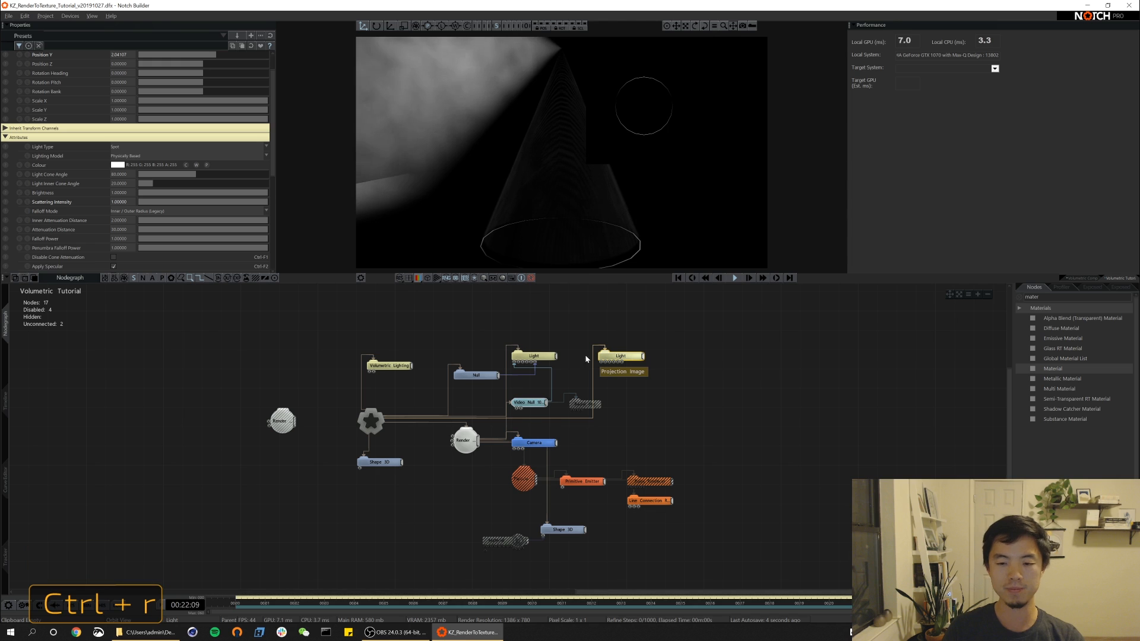
scroll(188, 101, "up", 2)
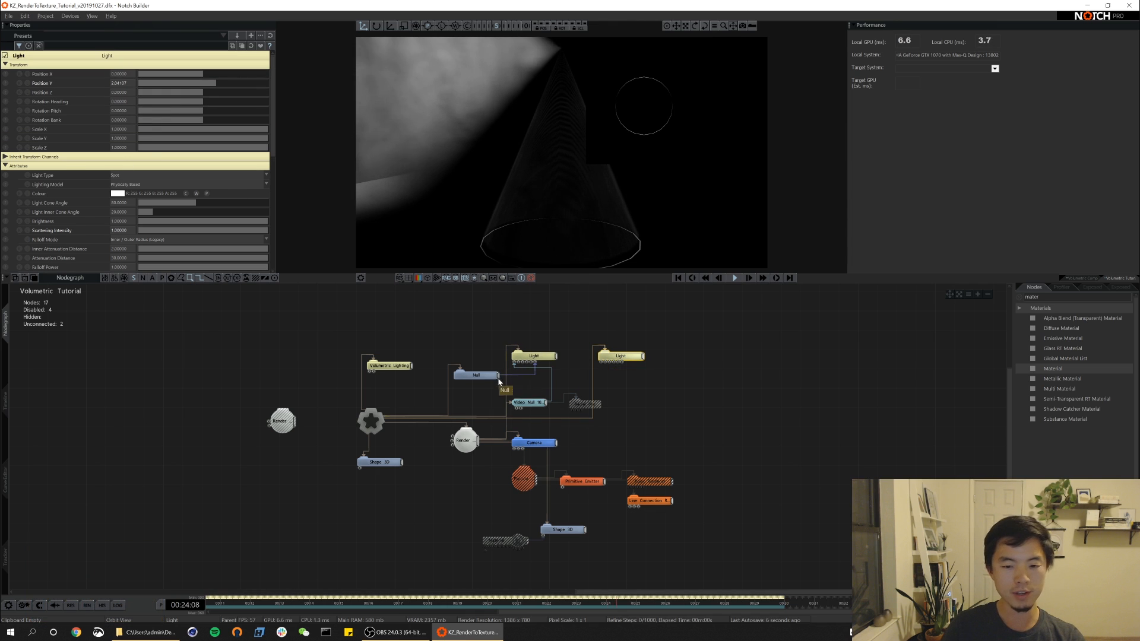
left_click_drag(545, 375, 623, 362)
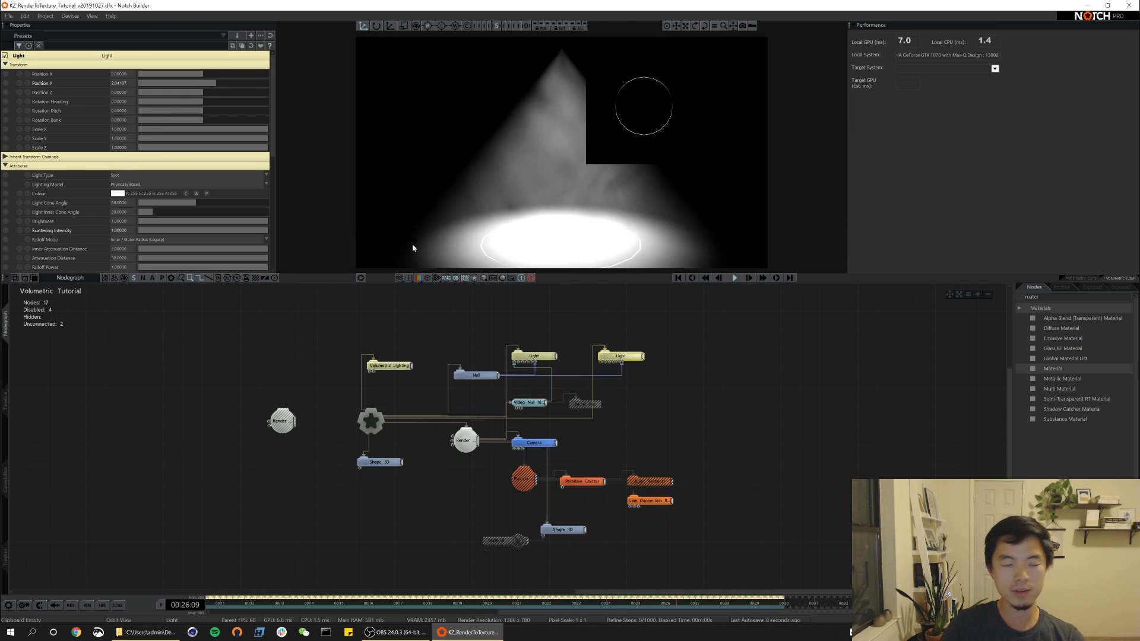
- Raise the duplicated light's Position X to about 1.39 and set its Colour to orange
left_click_drag(204, 76, 215, 73)
left_click(117, 194)
left_click(58, 220)
left_click(117, 194)
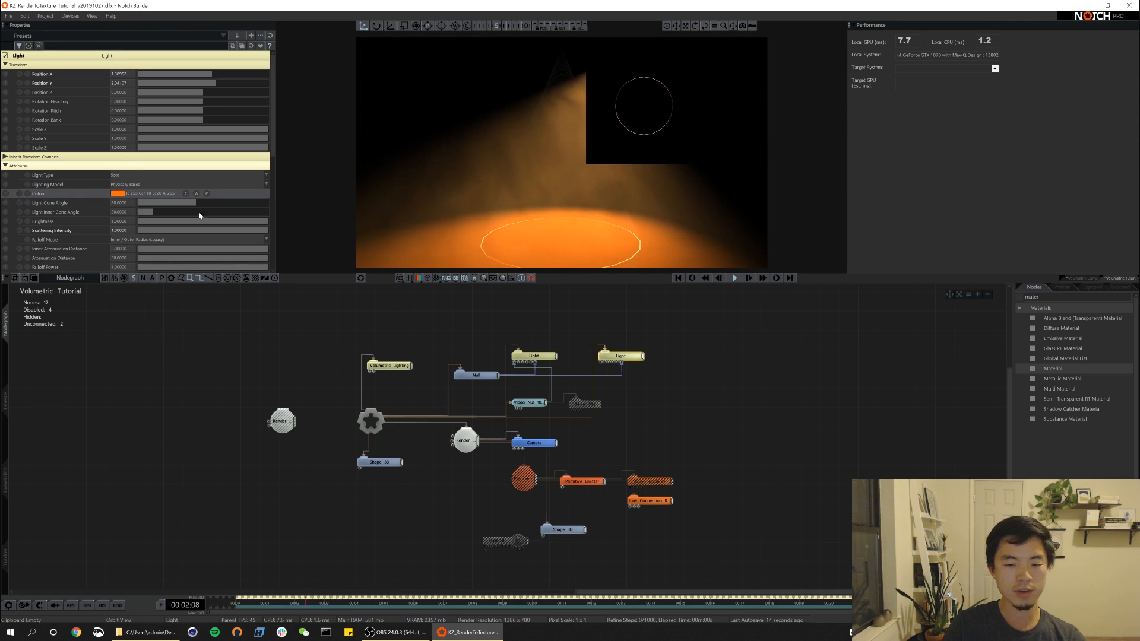
- Connect both lights to the Affecting Lights input of the Render To Texture node and enable its Deferred Lighting
left_click_drag(644, 357, 453, 443)
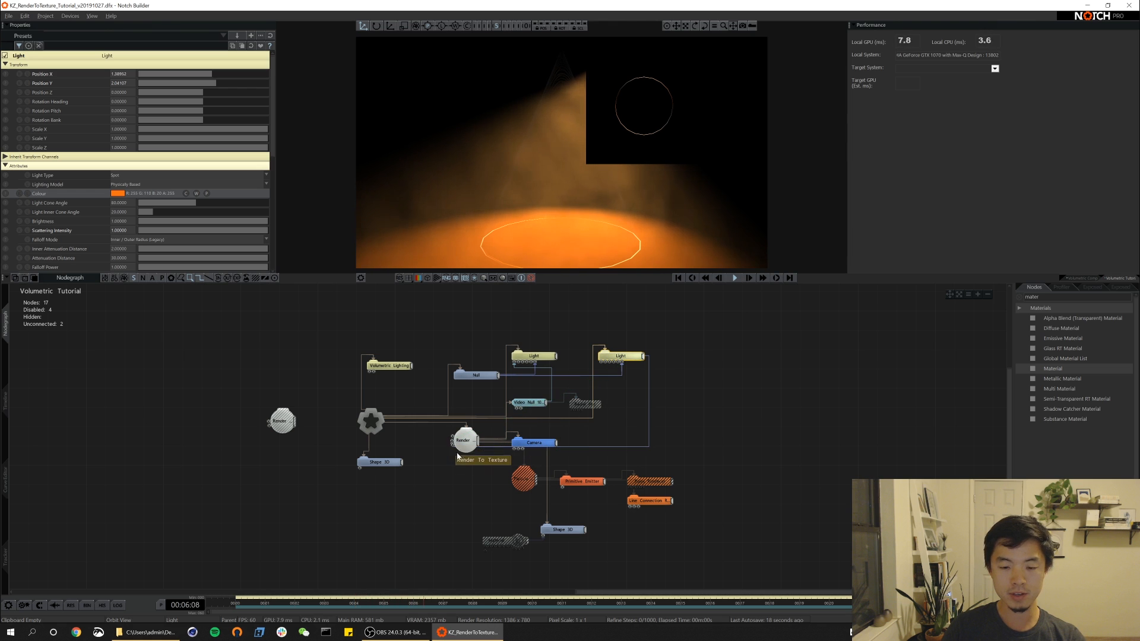
left_click_drag(555, 359, 504, 450)
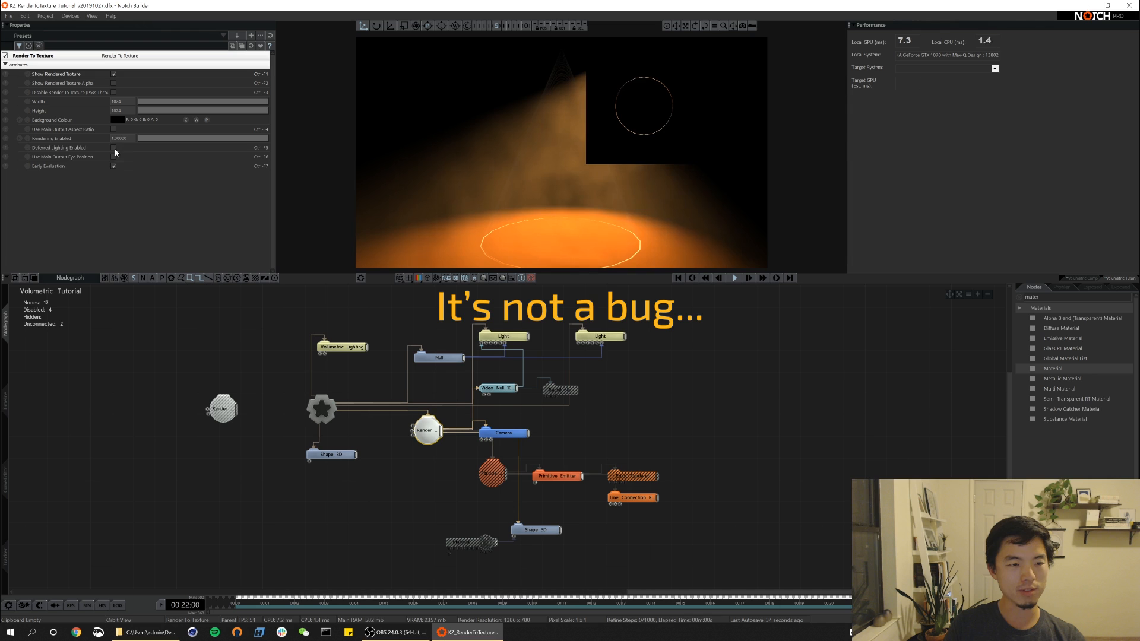
left_click(114, 147)
left_click_drag(625, 338, 412, 435)
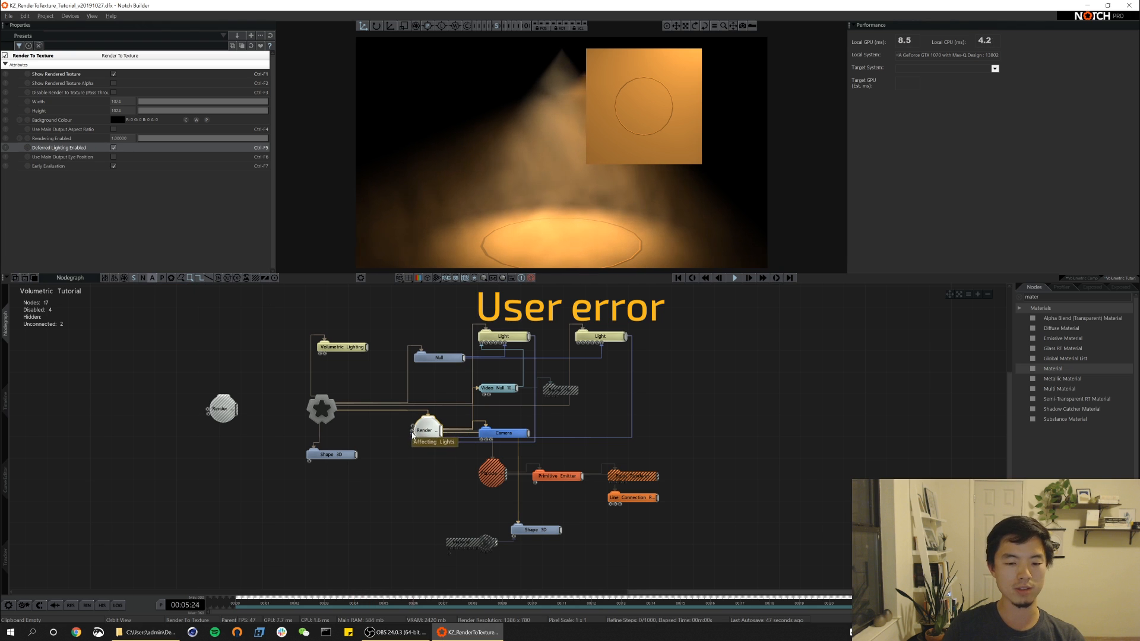
left_click(64, 167)
left_click(65, 118)
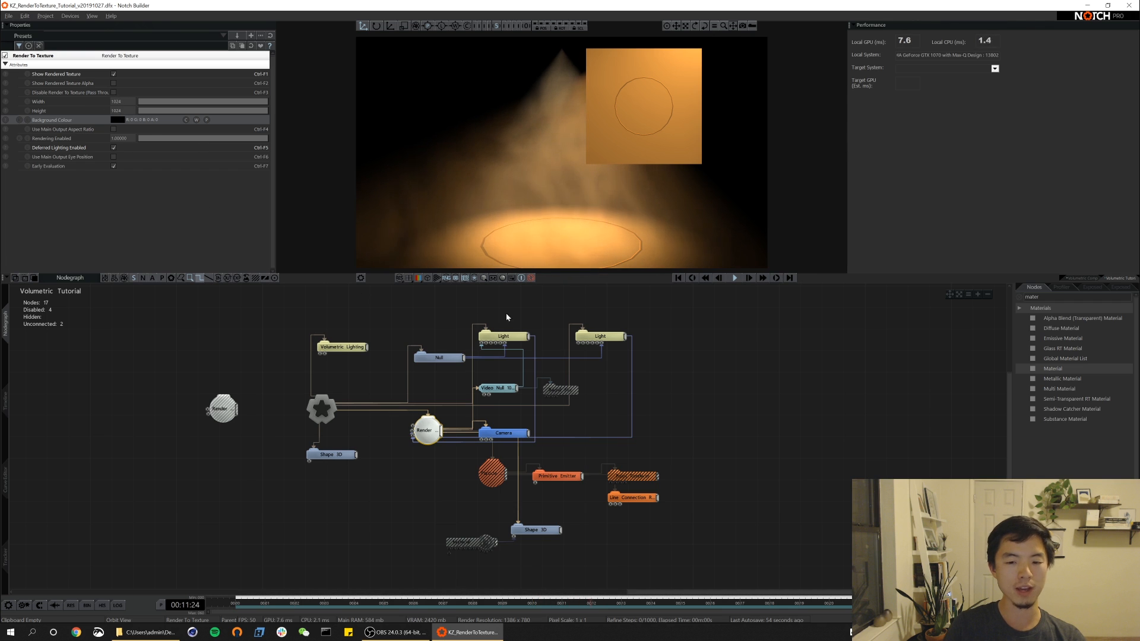
- Disable the duplicated orange light and re-enable the Material node on the torus
left_click(600, 337)
key("ctrl+1")
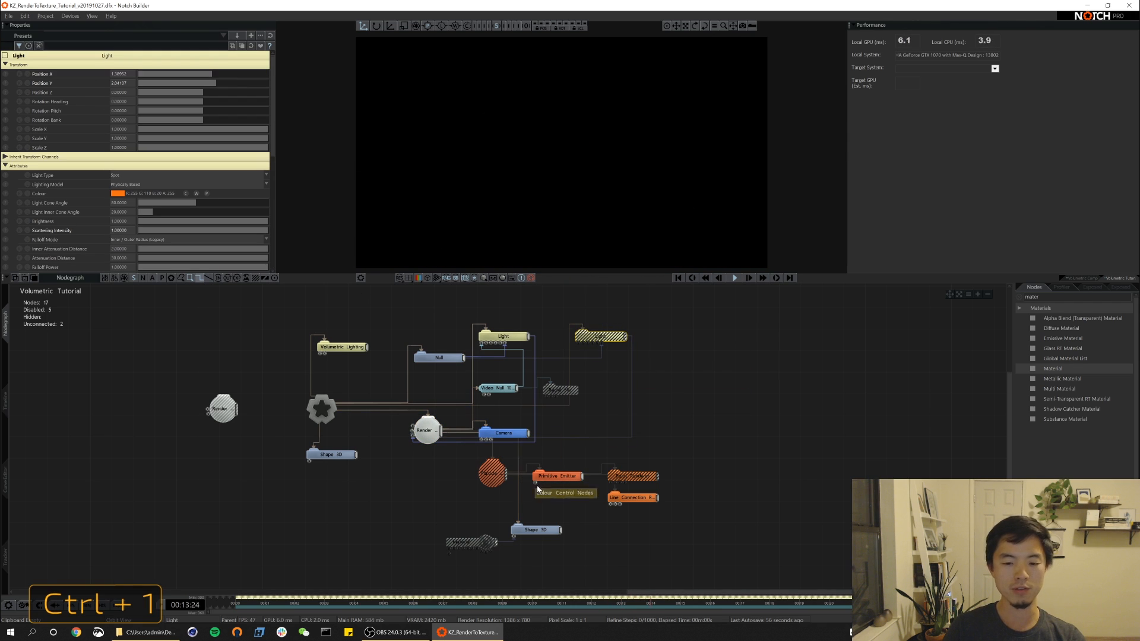
left_click(482, 549)
key("ctrl+1")
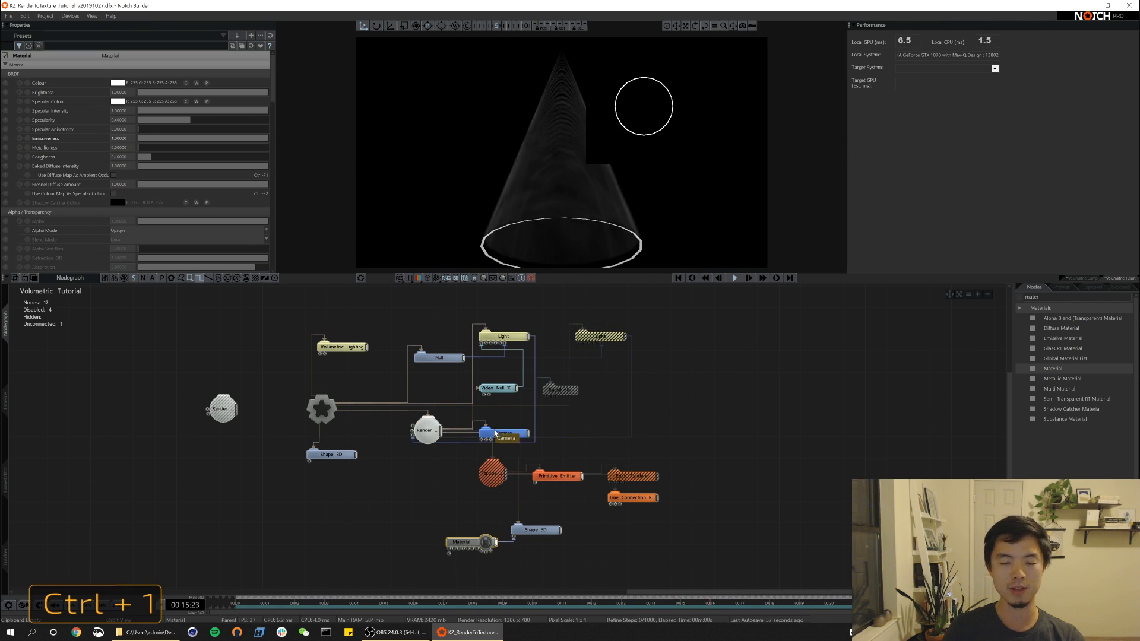
- Set the Render To Texture node's Width and Height to 20
left_click(426, 430)
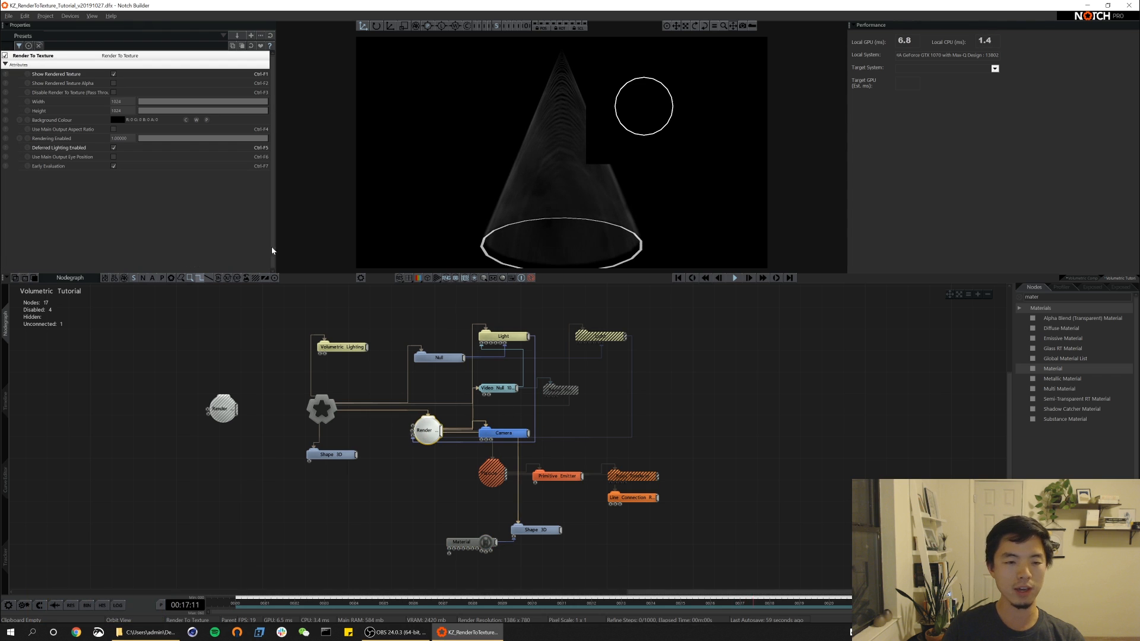
left_click(129, 102)
type("20")
key("Tab")
type("20")
key("Return")
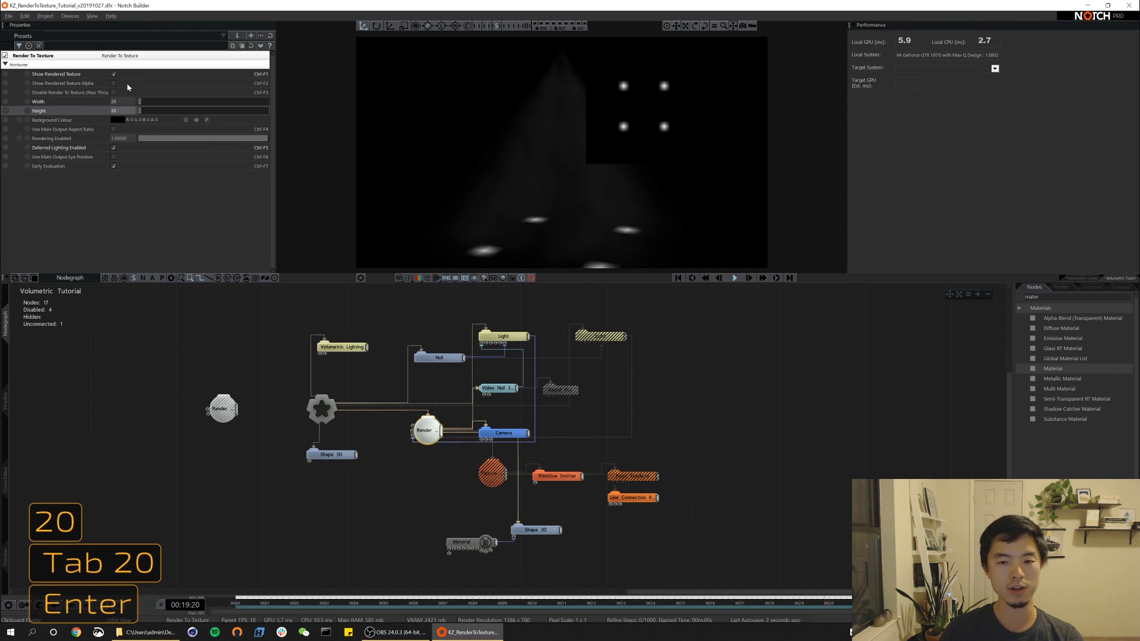
key("alt")
- Set the Render To Texture node's Width and Height to 50 and check the projected ring
left_click(119, 101)
type("50")
key("Tab")
type("50")
key("Return")
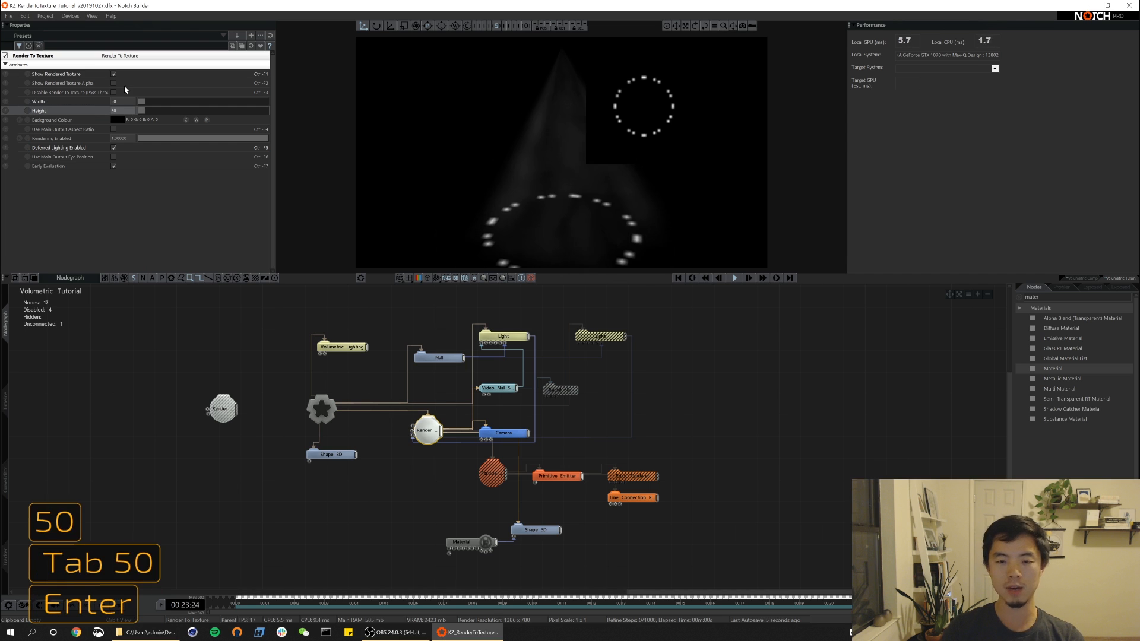
left_click_drag(688, 190, 567, 256, "alt")
- Set the Render To Texture node's Width and Height to 2000 and inspect the beam from several angles
left_click(124, 102)
type("2000")
key("Tab")
type("2000")
key("Return")
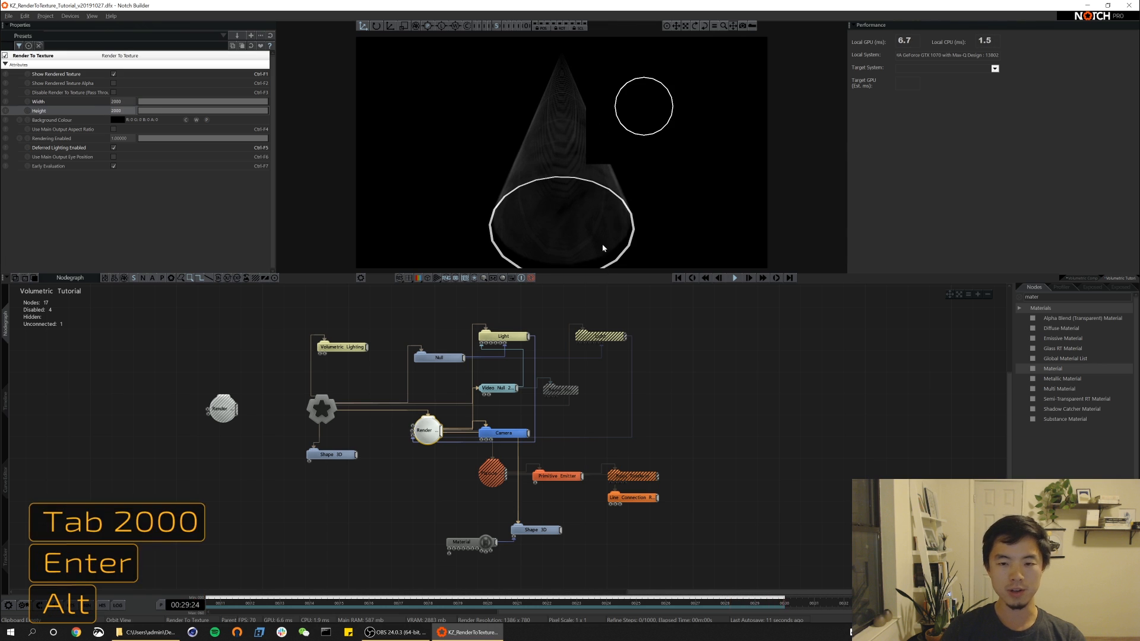
left_click_drag(683, 183, 679, 126, "alt")
left_click_drag(605, 193, 558, 249, "alt")
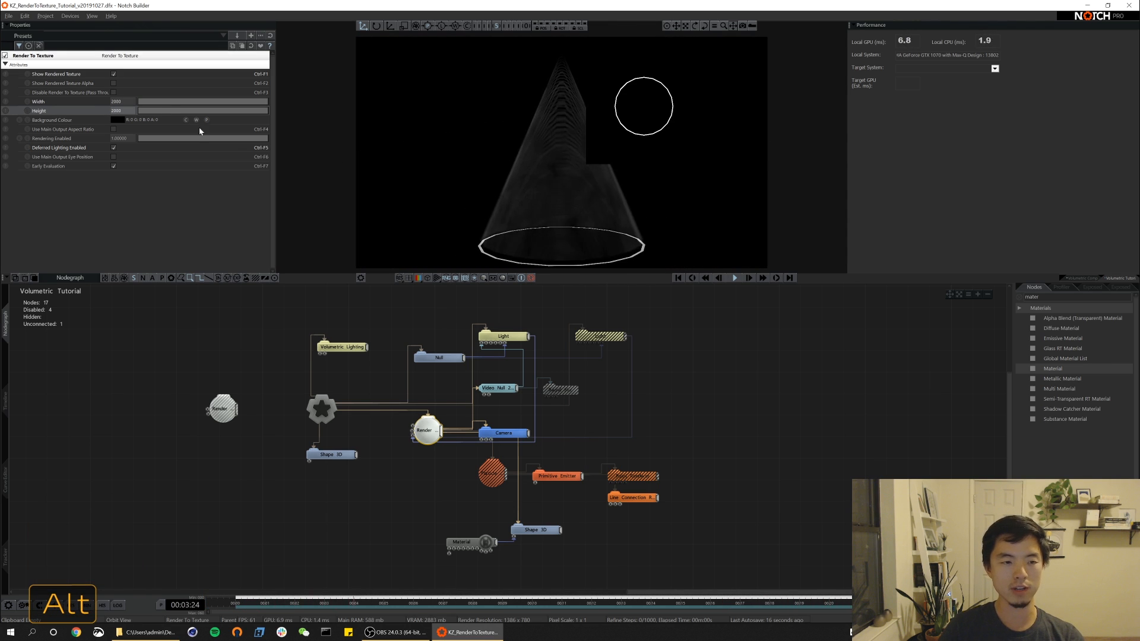
- Set the Render To Texture node's Width and Height to 3000, inspect the beam and hide the rendered texture preview
left_click(127, 102)
type("3000")
key("Tab")
type("3000")
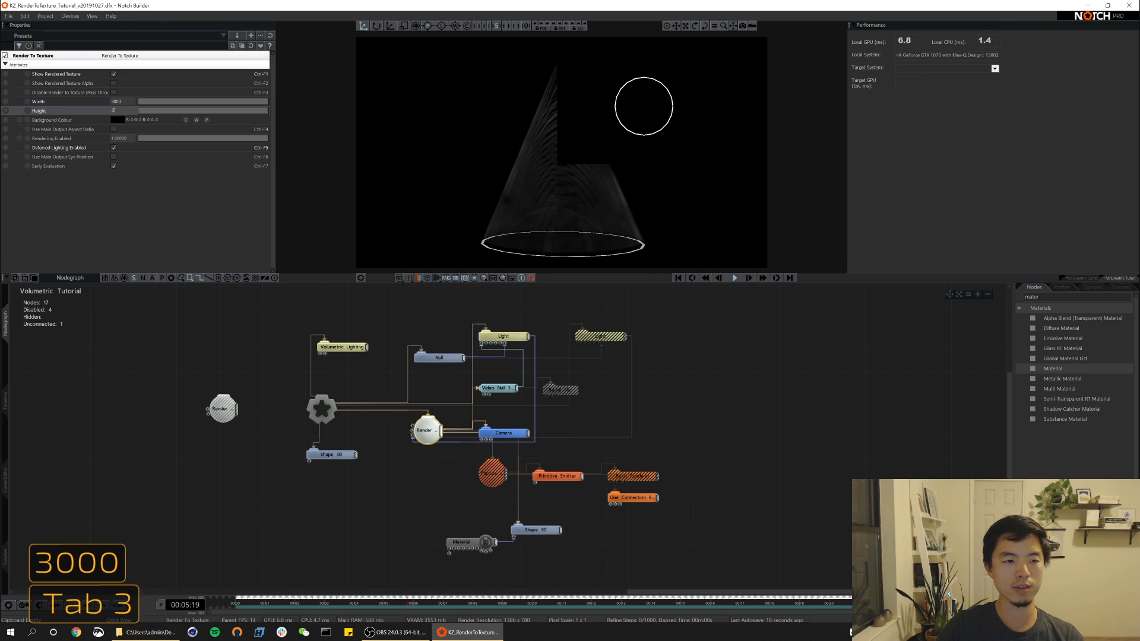
key("Return")
left_click_drag(641, 216, 559, 258, "alt")
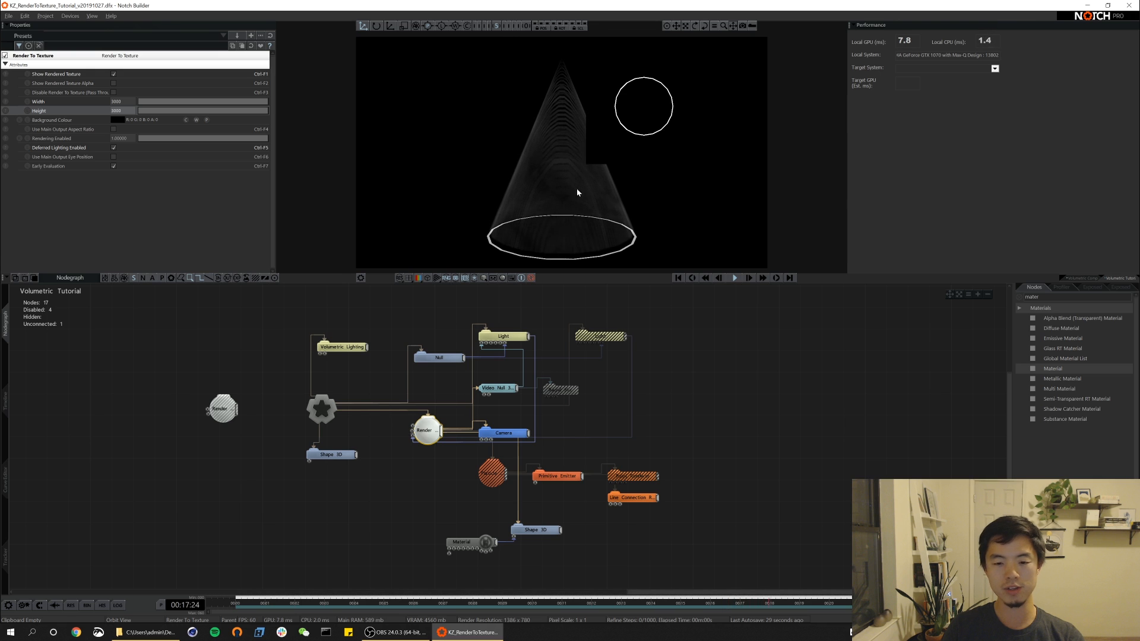
left_click_drag(557, 135, 551, 165, "alt")
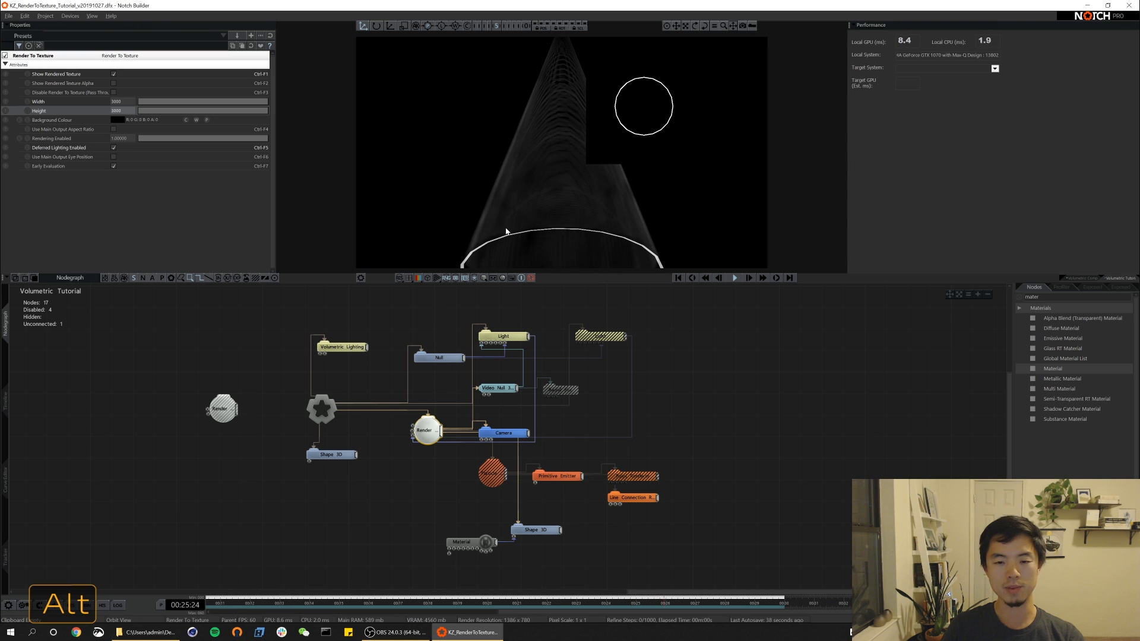
mouse_move(563, 176)
left_mouse_down("alt")
mouse_move(611, 173)
mouse_move(564, 56)
mouse_move(560, 150)
mouse_move(555, 120)
mouse_move(565, 216)
mouse_move(562, 161)
mouse_move(571, 173)
left_mouse_up("alt")
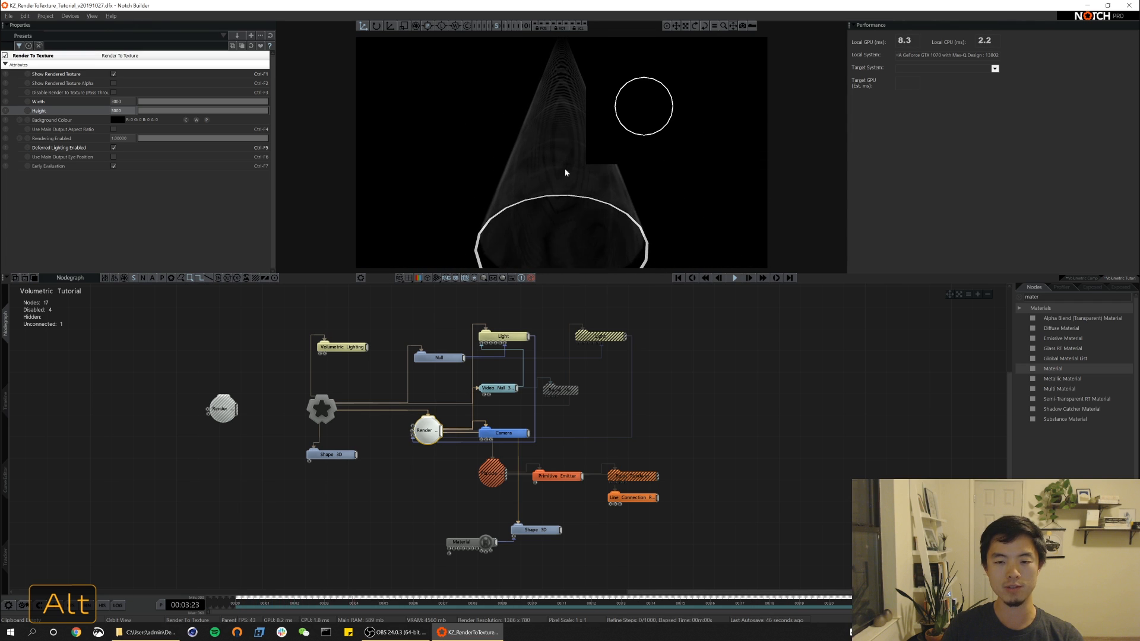
key("ctrl+F1")
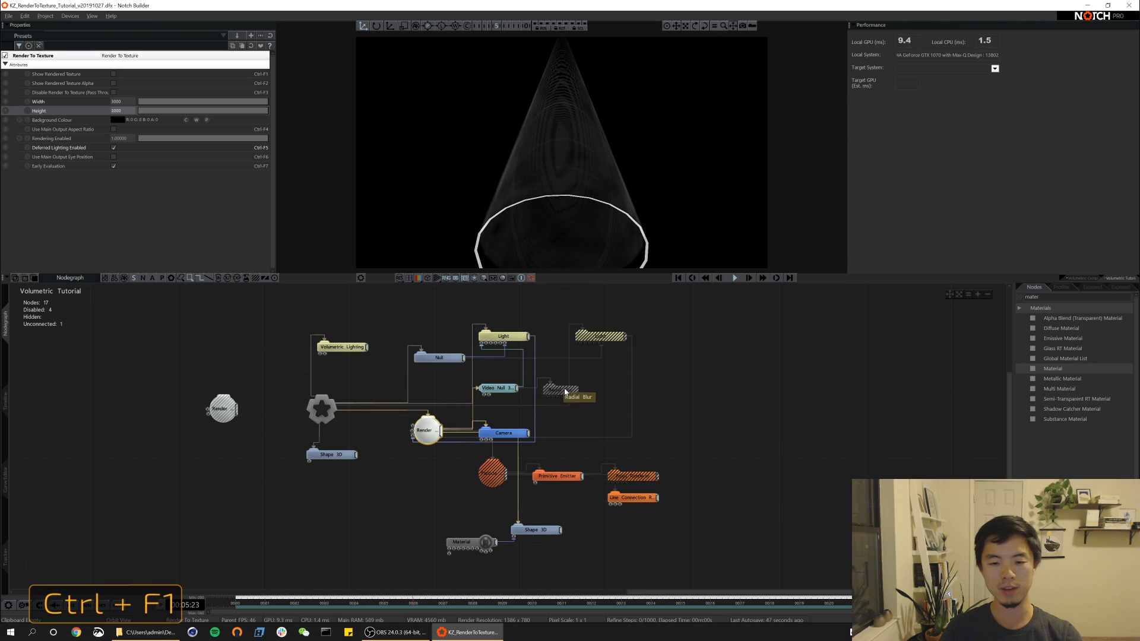
- Enable the Radial Blur node and lower its Blur Scale to soften the projected ring
left_click(563, 391)
key("ctrl+1")
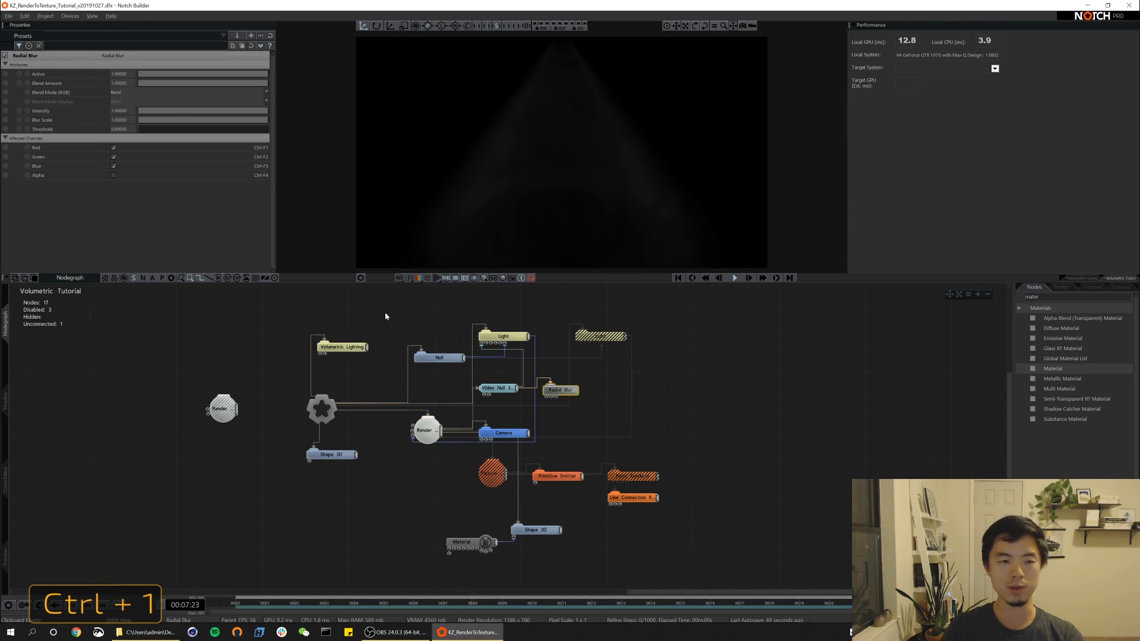
mouse_move(164, 120)
left_mouse_down()
mouse_move(137, 119)
mouse_move(155, 114)
left_mouse_up()
left_click_drag(608, 162, 620, 224, "alt")
- Lower the Volumetric Lighting's Smoke Speed to about 0.17, Smoke Scale to about 0.94 and Smokiness to about 1.08
left_click(339, 346)
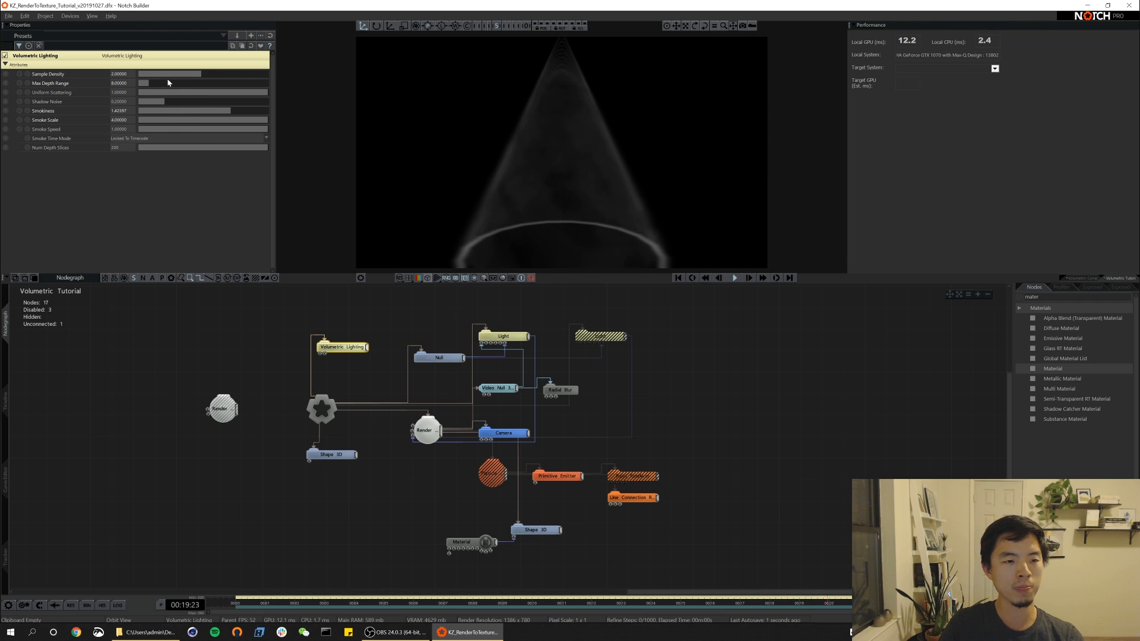
left_click_drag(170, 131, 161, 131)
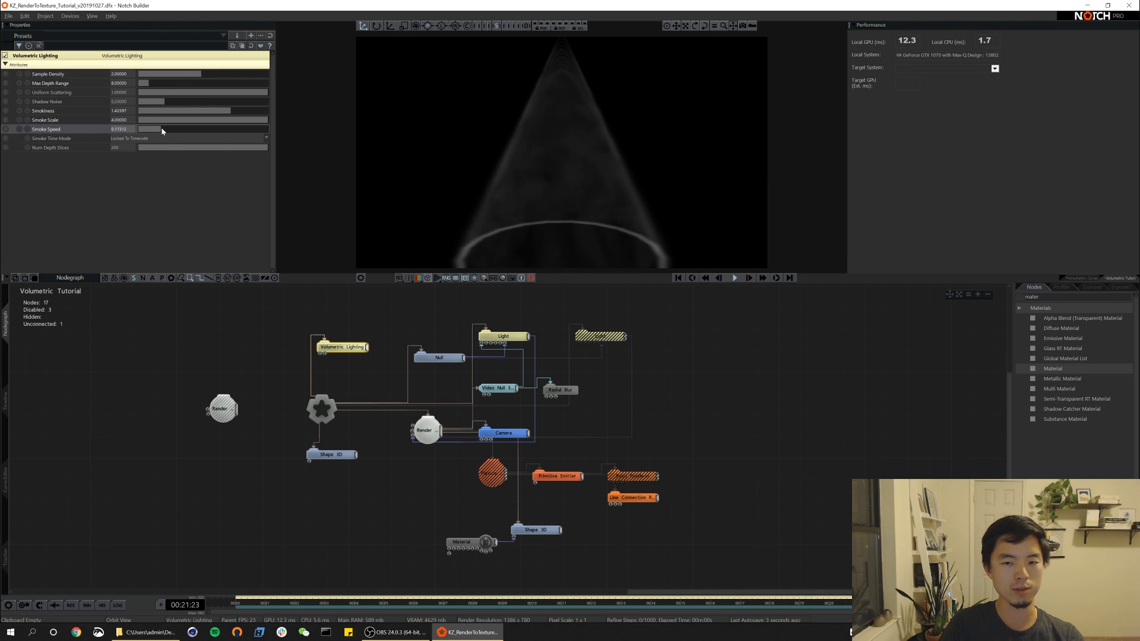
mouse_move(231, 124)
left_mouse_down()
mouse_move(171, 124)
mouse_move(218, 113)
left_mouse_up()
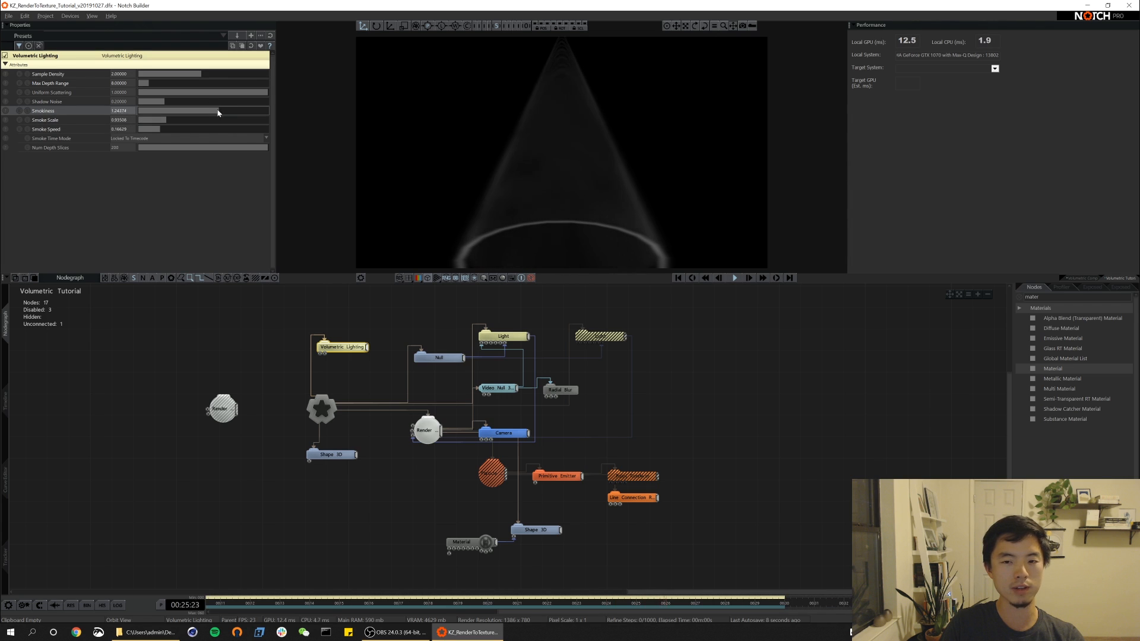
key("space")
key("space")
left_click_drag(613, 152, 514, 154, "alt")
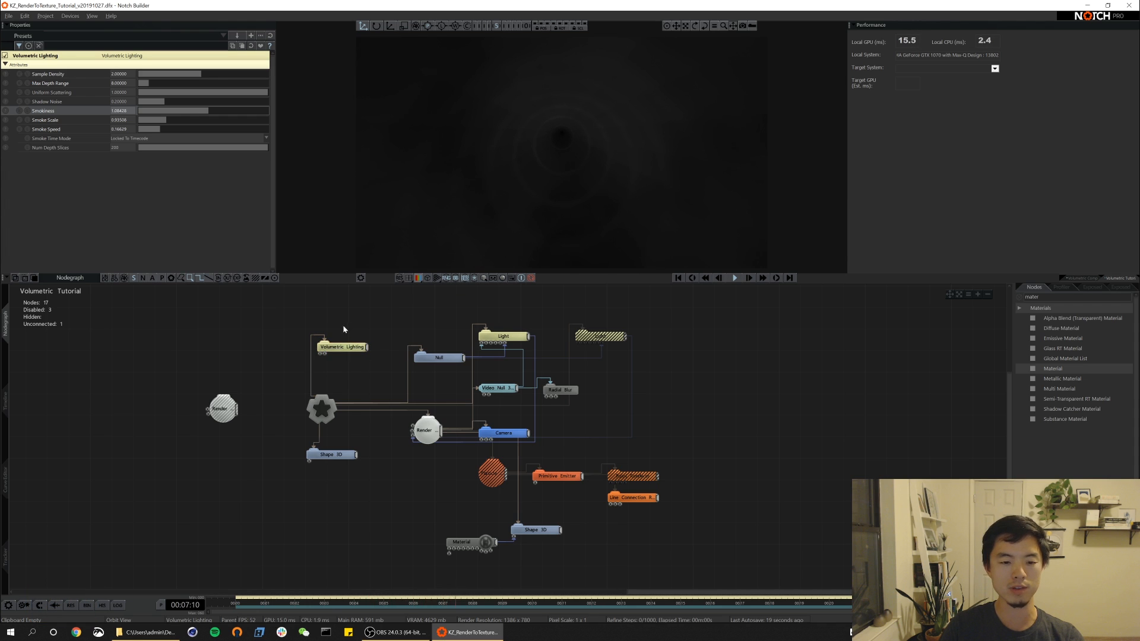
- Try a higher Sample Density on the Volumetric Lighting node and undo the change
left_click_drag(205, 75, 207, 76)
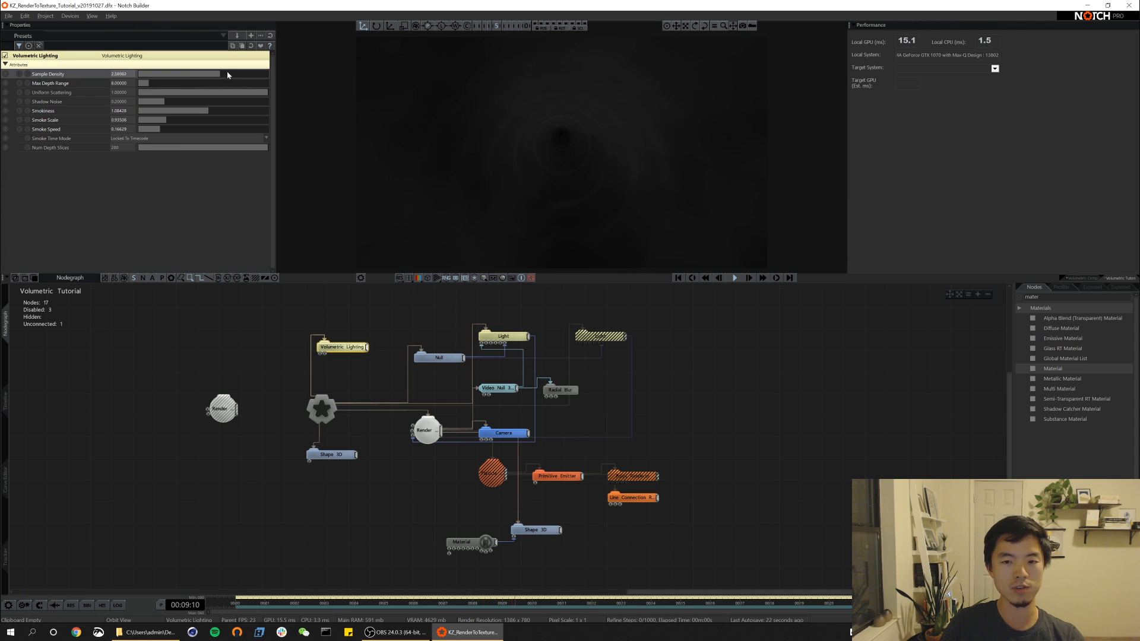
key("ctrl+z")
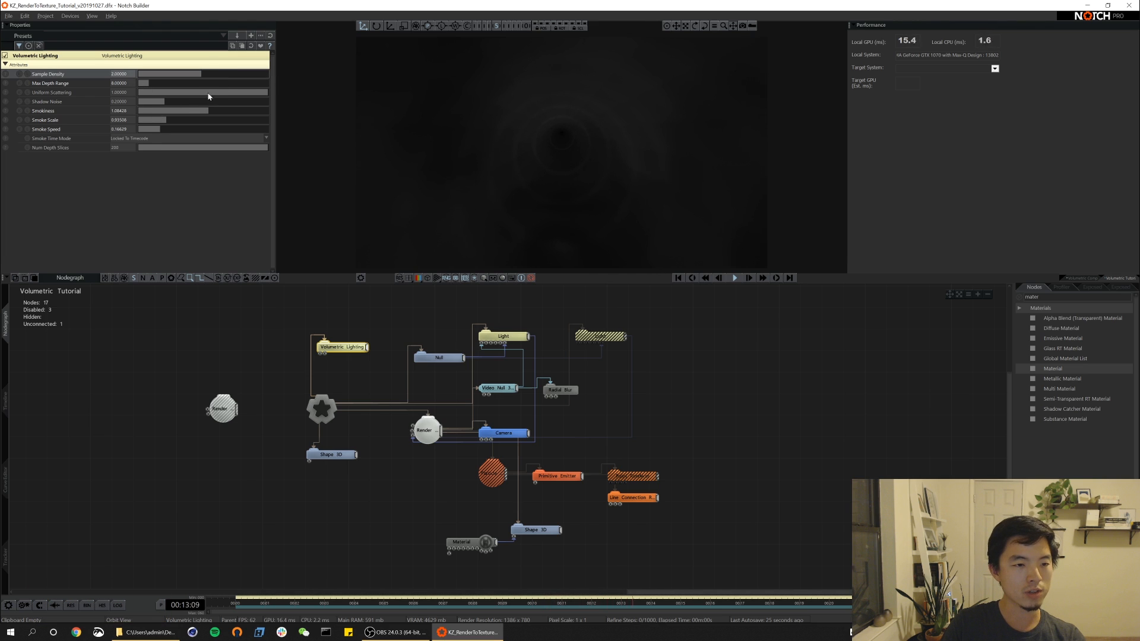
- Vary the Volumetric Lighting's Num Depth Slices to compare the beam quality and set it to 500
left_click_drag(261, 148, 237, 149)
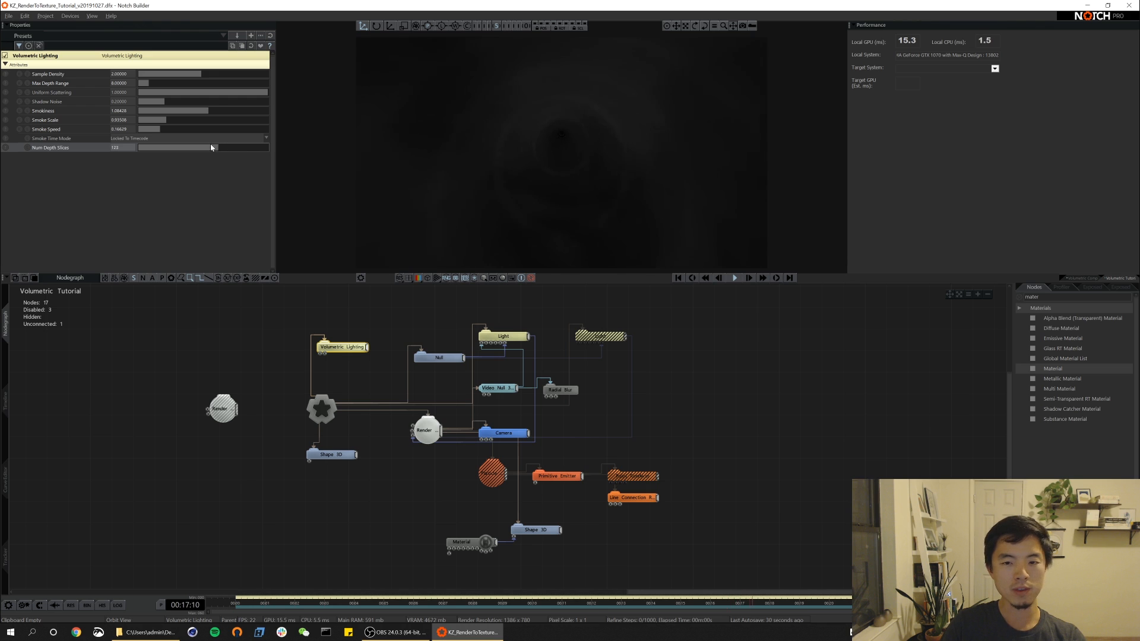
left_click_drag(221, 146, 314, 145, "alt")
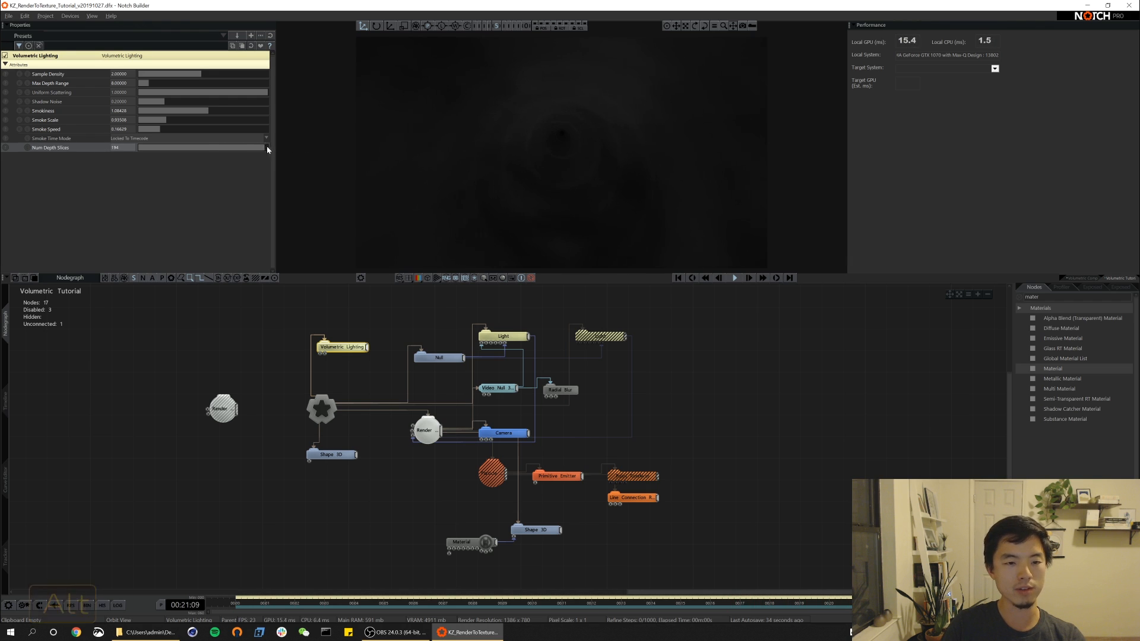
key("alt")
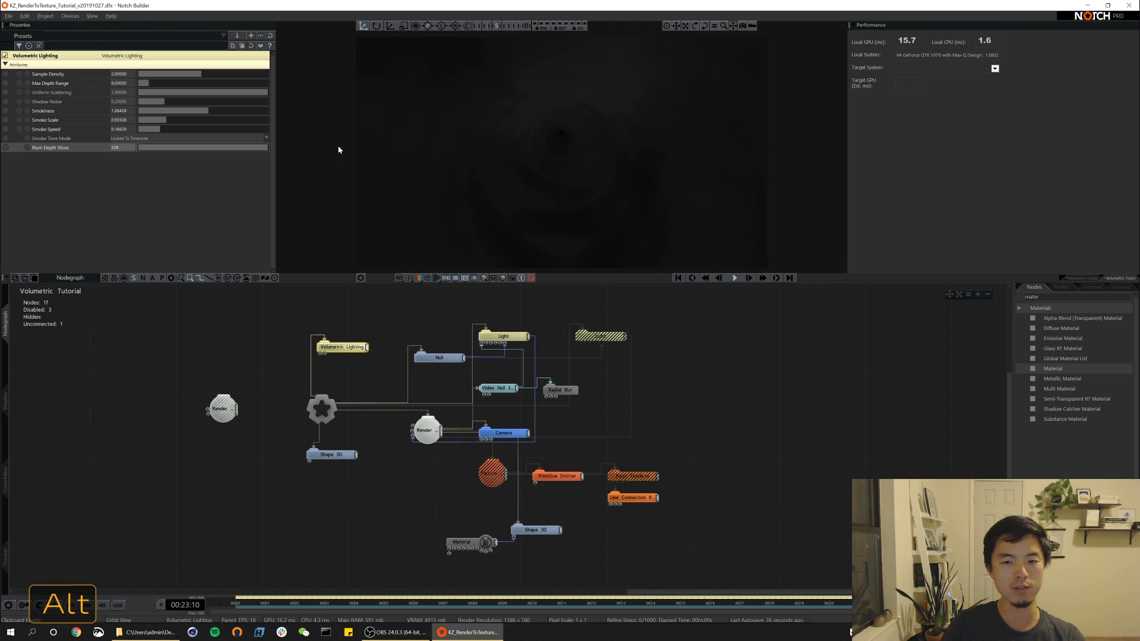
left_click_drag(401, 154, 460, 156, "alt")
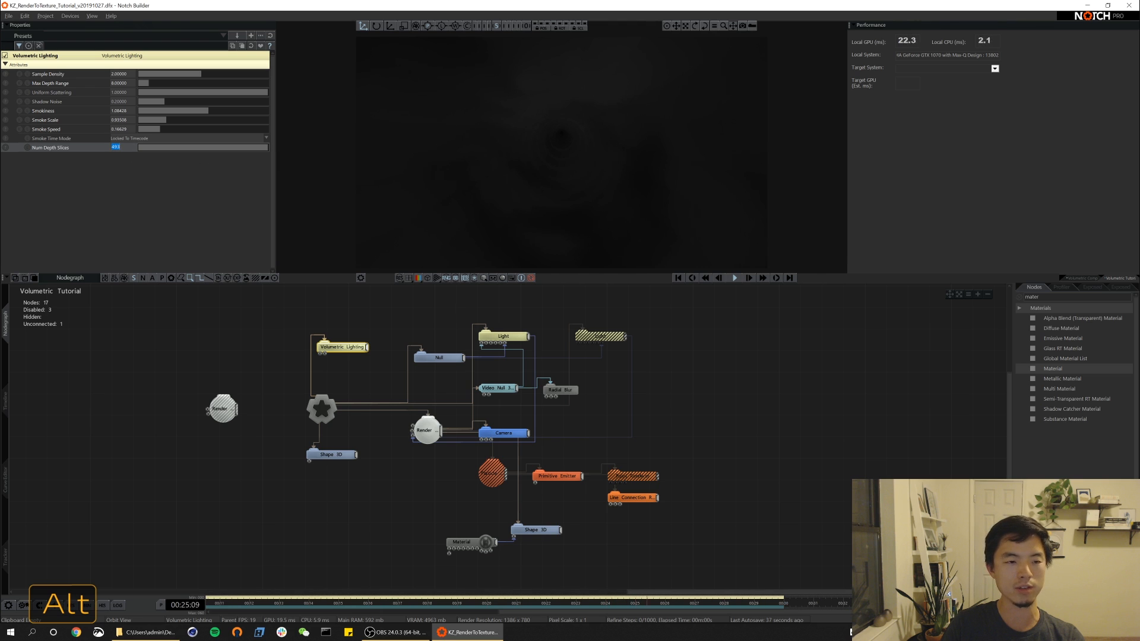
type("500")
key("Return")
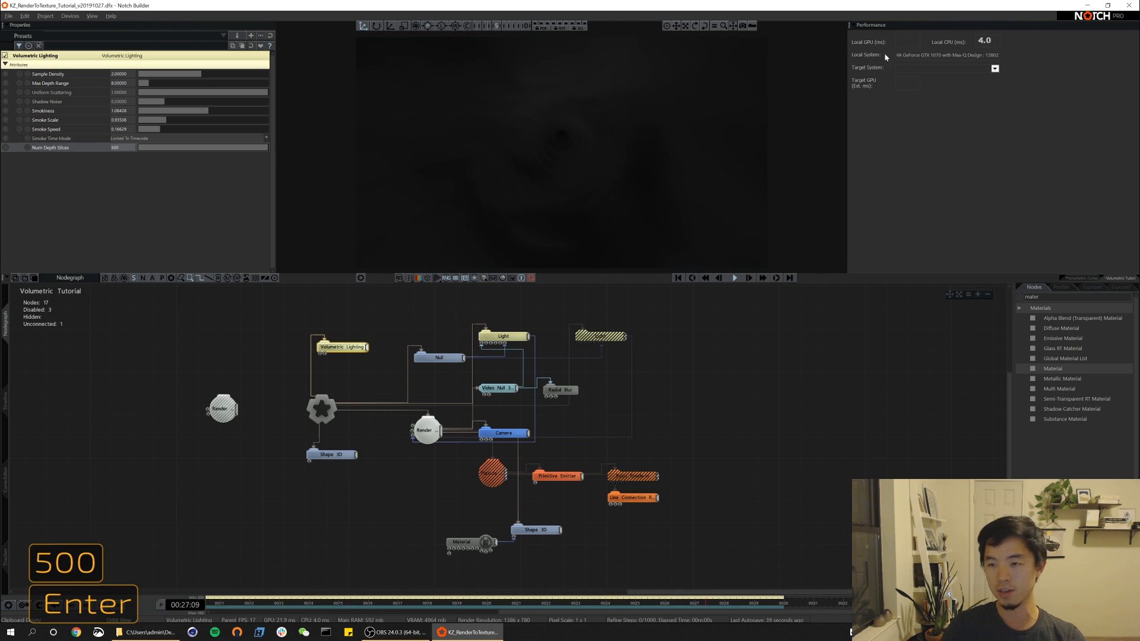
- Add a Shape 3D node beside the existing one and connect it to the root node
left_click_drag(688, 115, 572, 124, "alt")
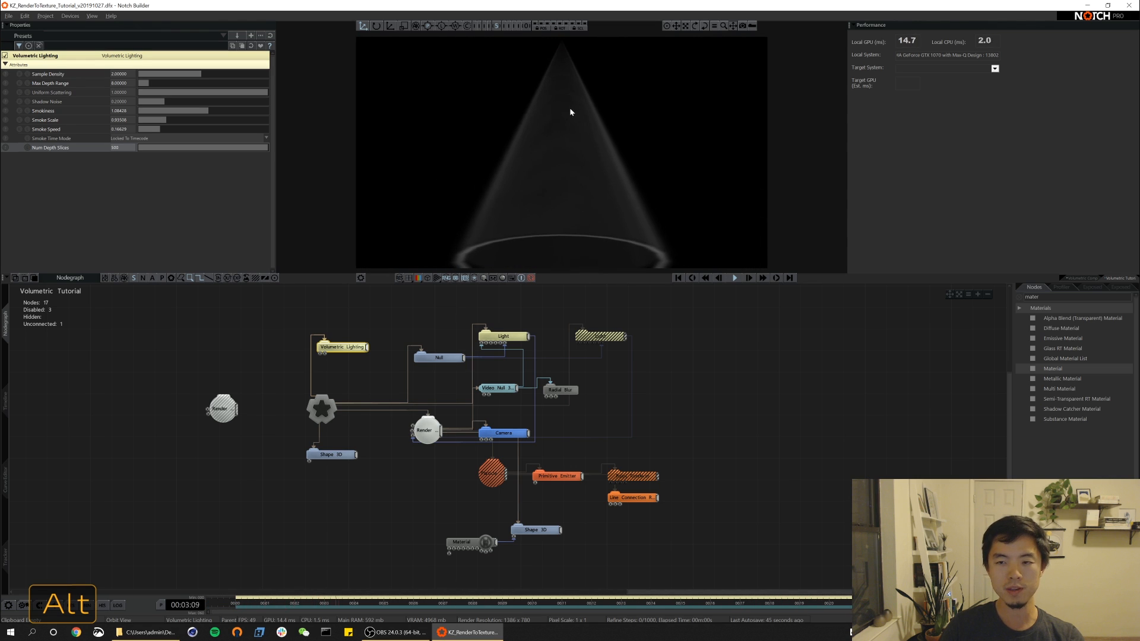
key("Tab")
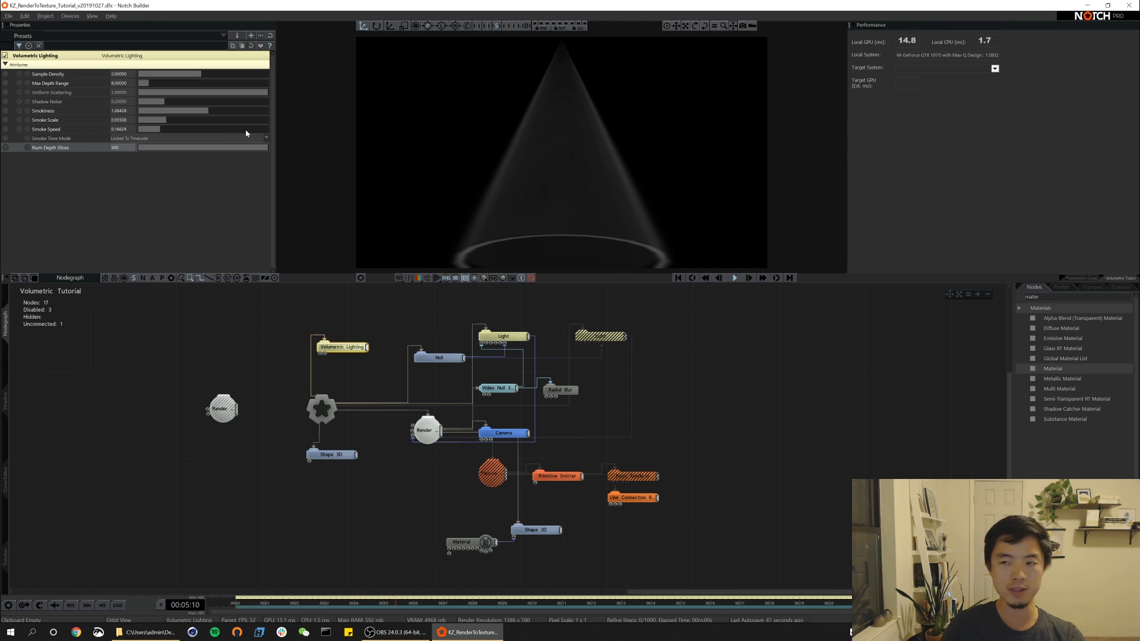
key("s")
key("h")
key("a")
key("p")
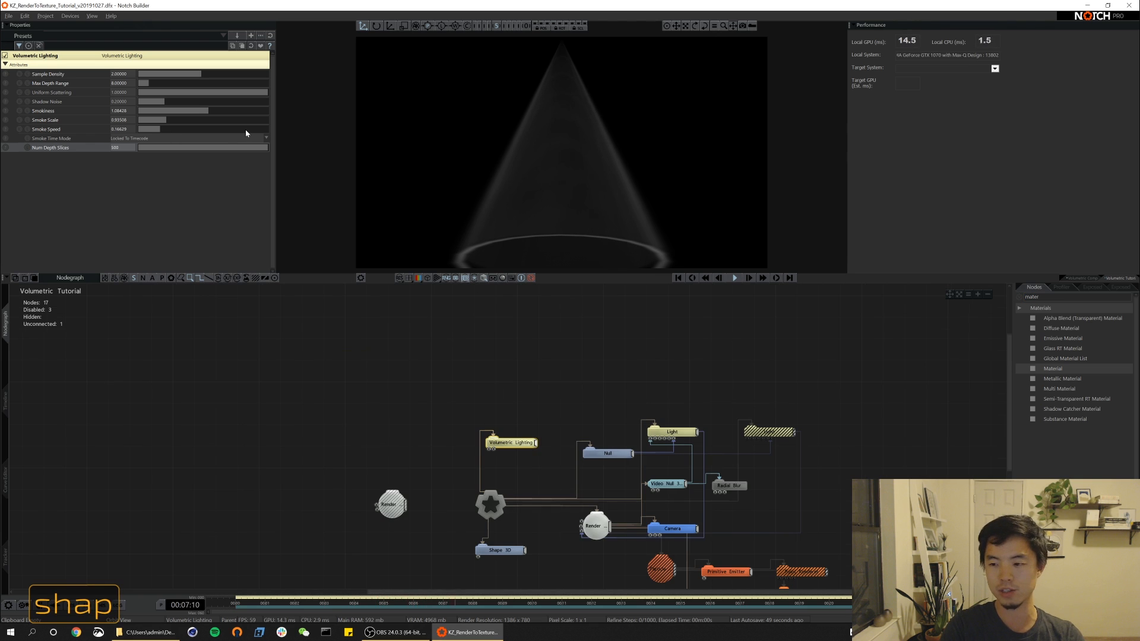
left_click_drag(934, 392, 799, 323, "alt")
left_click(1045, 297)
type("shape")
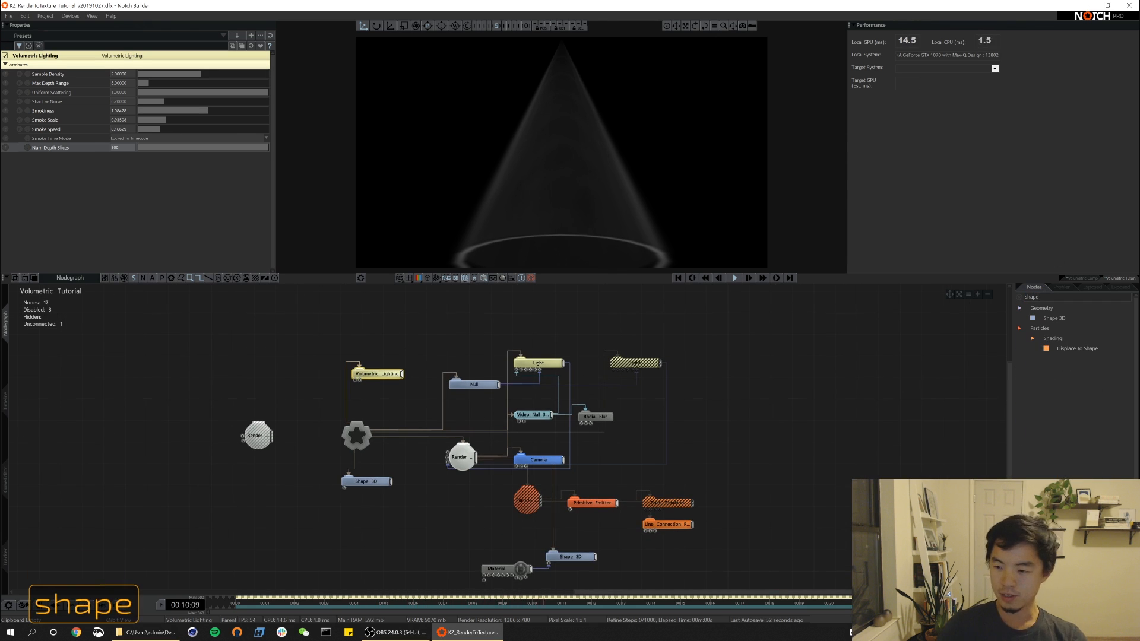
left_click_drag(1054, 318, 400, 384)
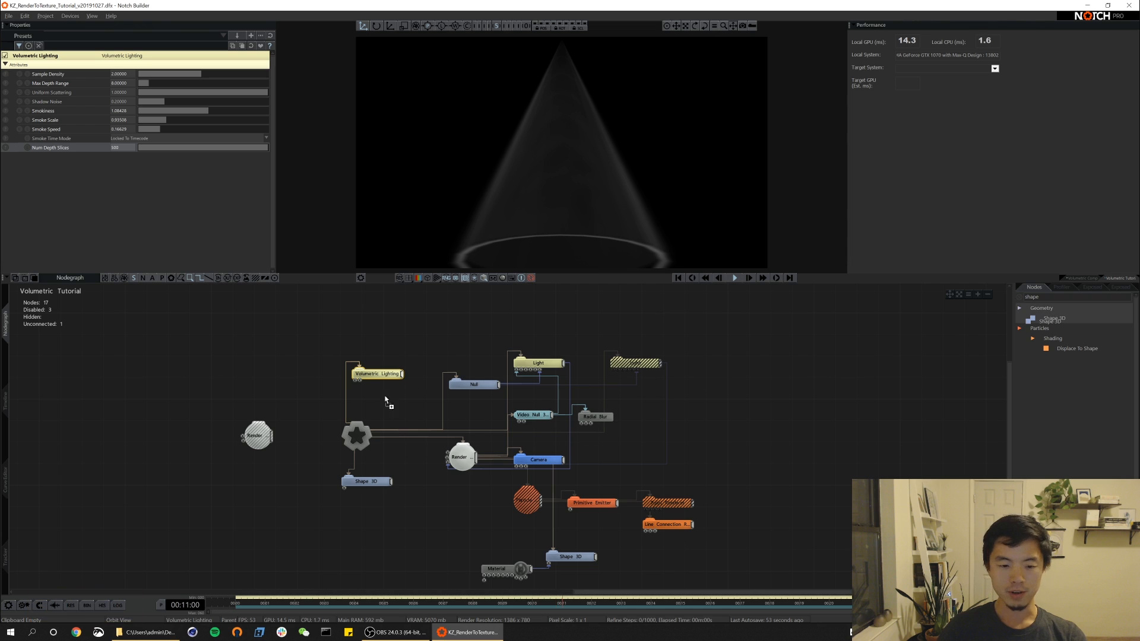
left_click_drag(398, 494, 432, 481)
key("ctrl+r")
- Set the new Shape 3D sphere's Radius to 0.5 and its Position Y to 0.5
double_click(119, 183)
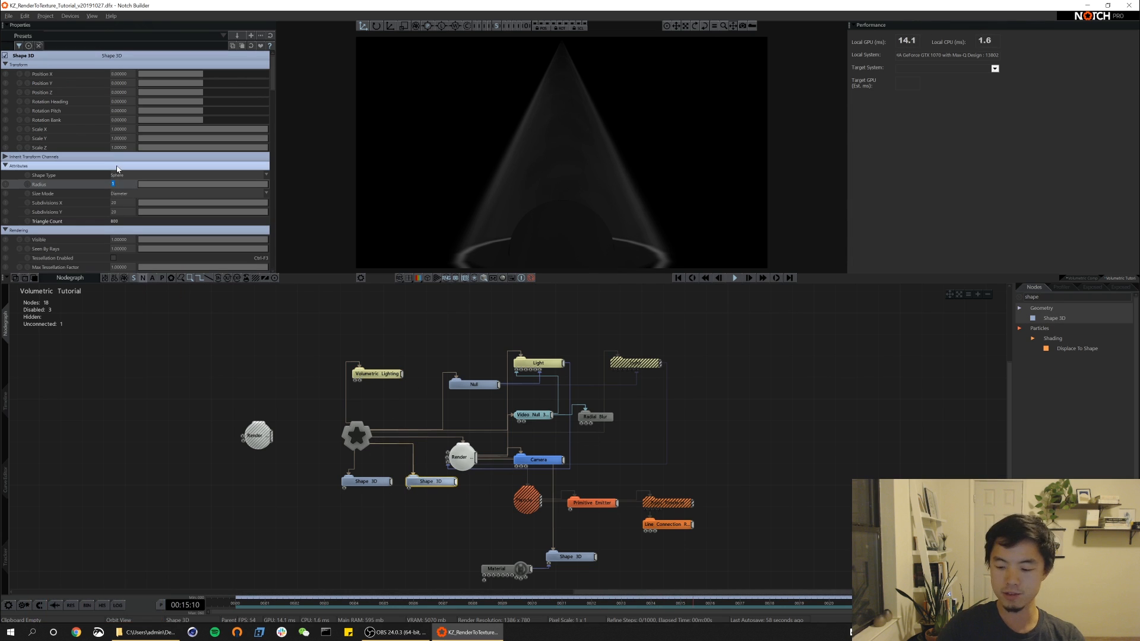
type(".5")
key("Return")
double_click(119, 83)
type(".5")
key("Return")
- Add a Math Modifier node near the torus Shape 3D and connect it to the torus's Scale X
left_click_drag(764, 412, 743, 372, "alt")
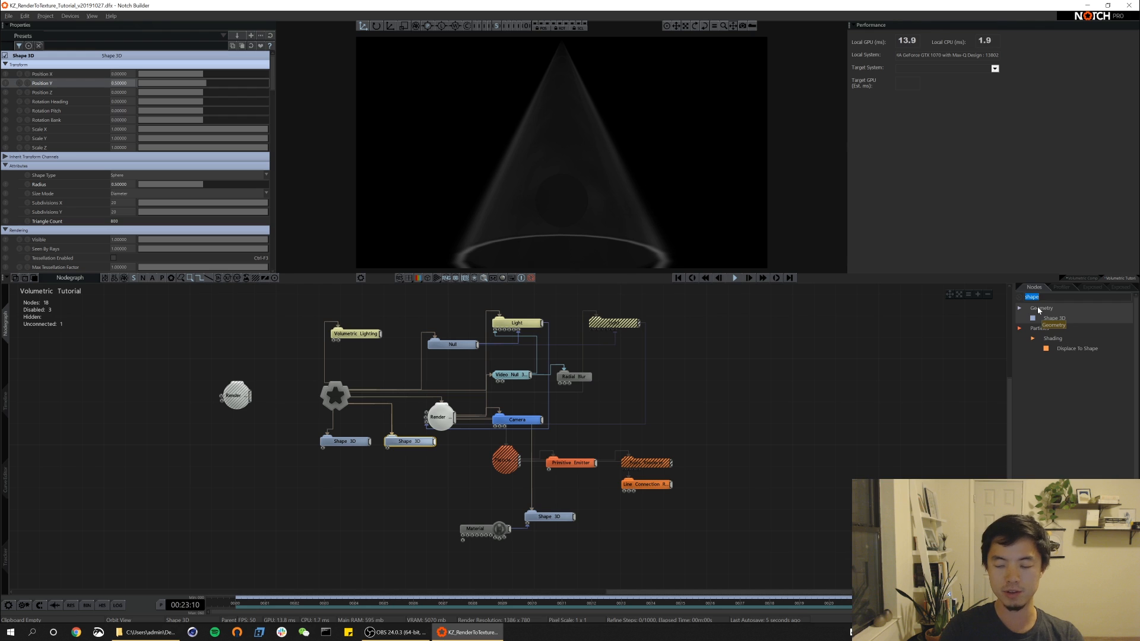
type("co")
key("BackSpace")
key("BackSpace")
type("math")
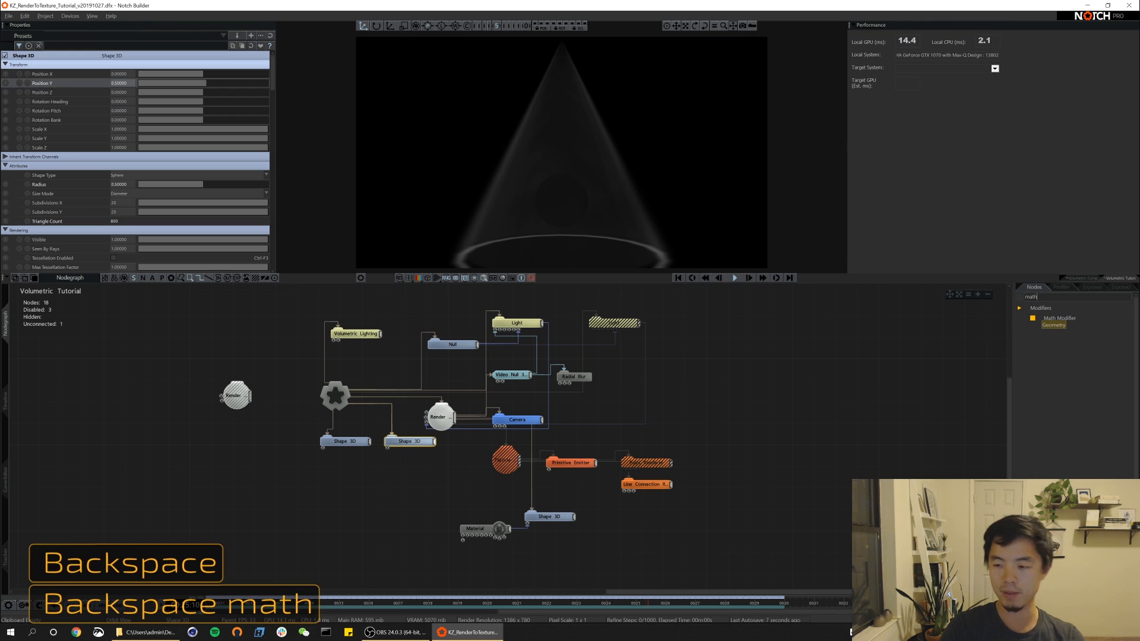
left_click_drag(1060, 319, 451, 493)
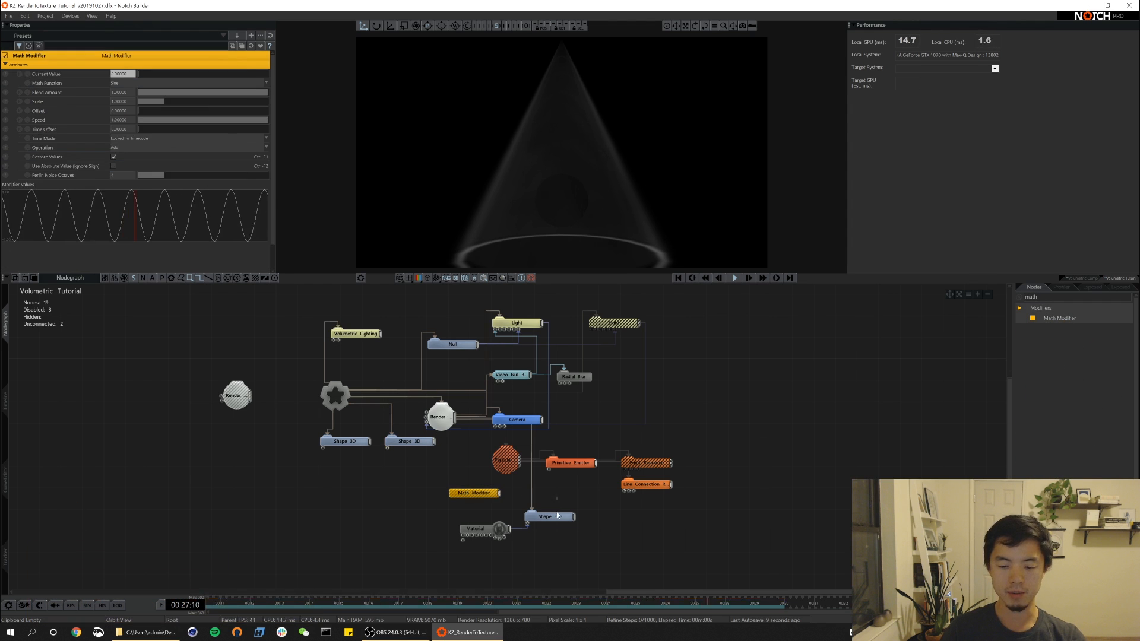
left_click(550, 517)
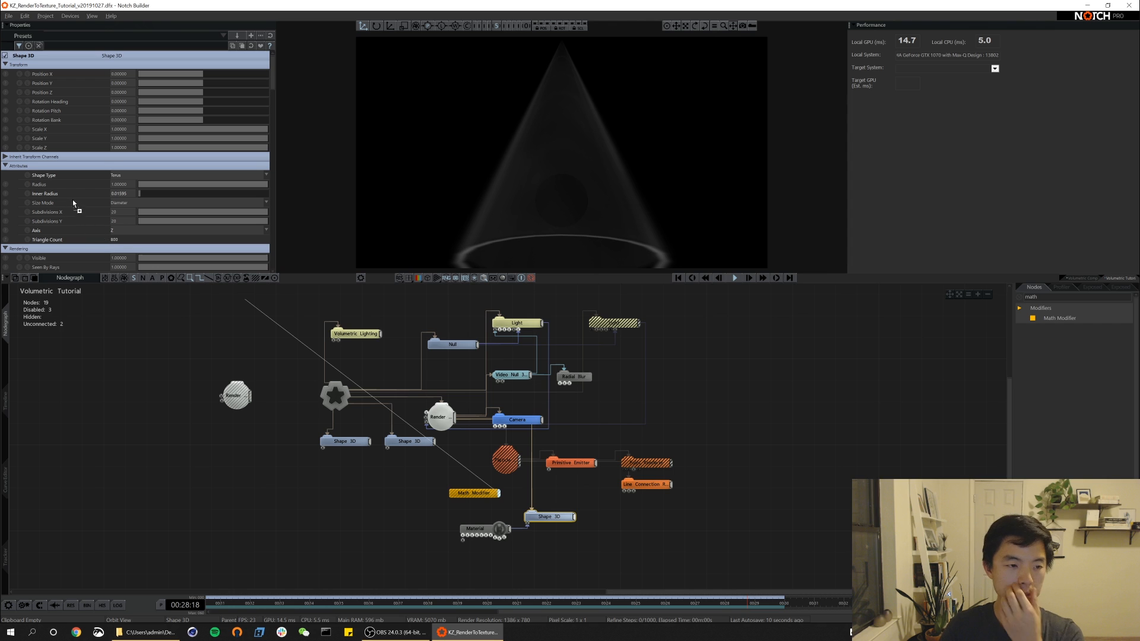
left_click_drag(56, 131, 57, 130)
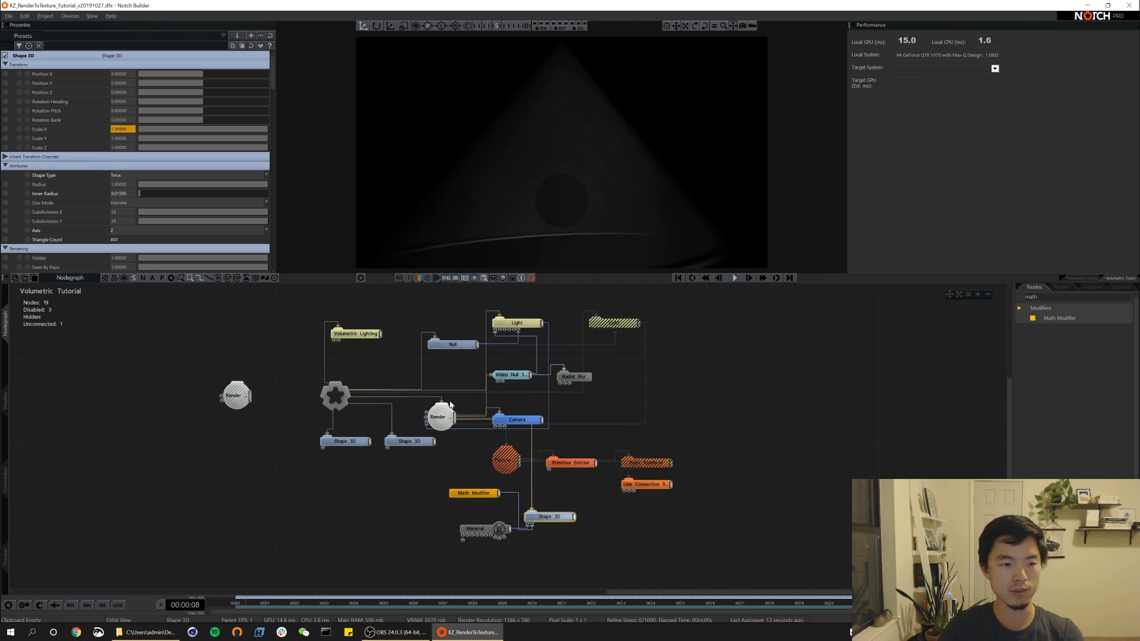
- Connect the Math Modifier to the torus Shape 3D's Scale Y and Scale Z as well
left_click(439, 447)
left_click(549, 516)
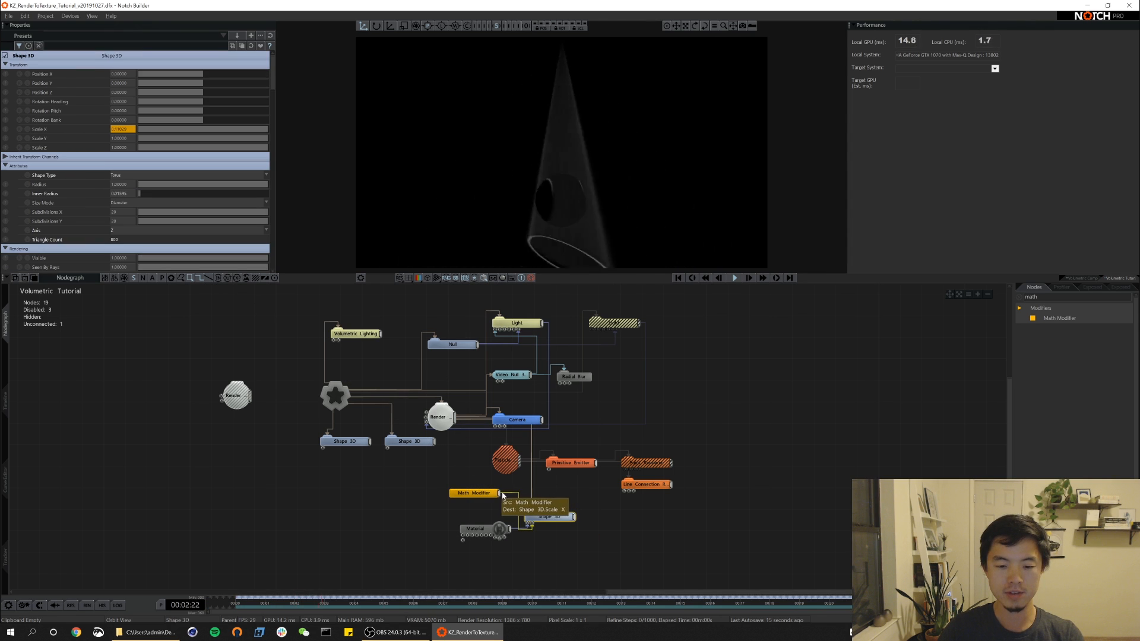
left_click_drag(509, 491, 99, 194)
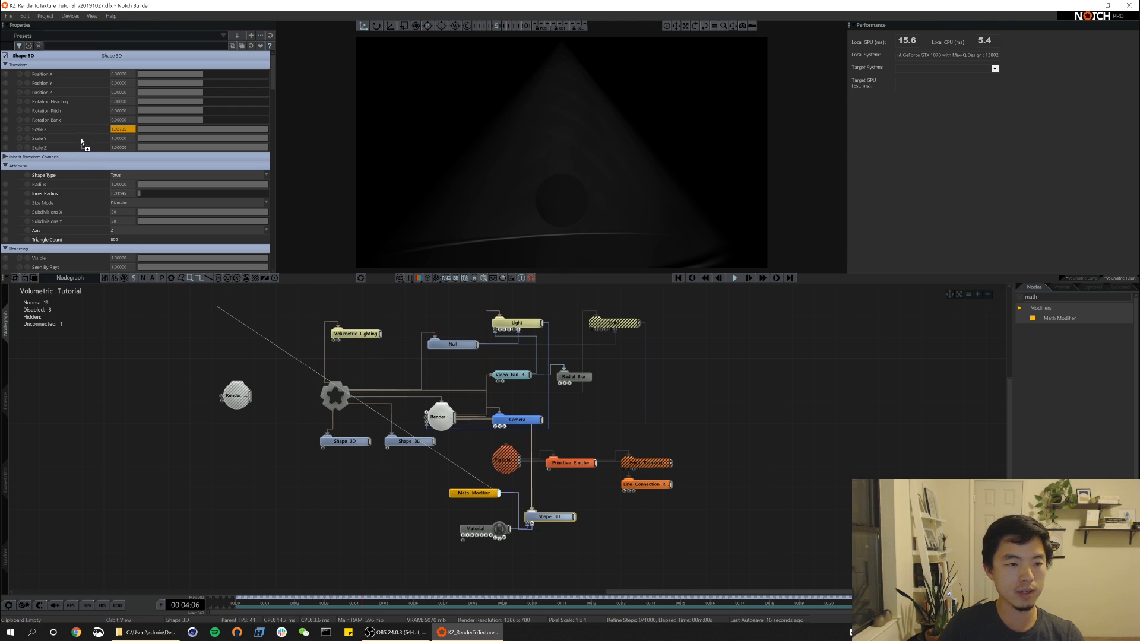
left_click_drag(81, 142, 81, 138)
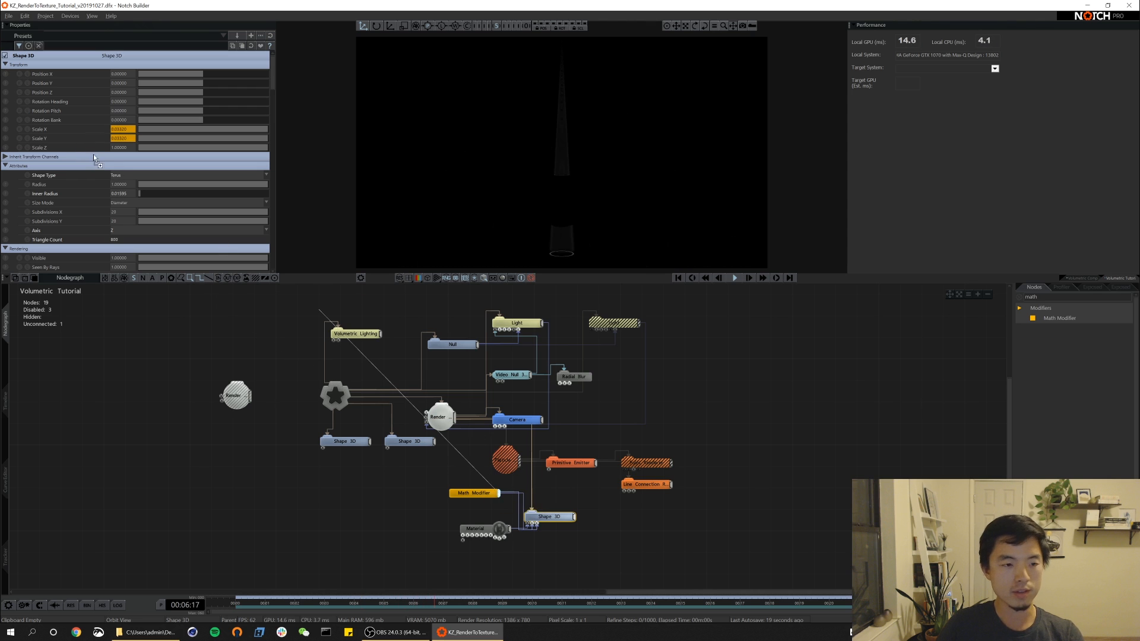
- Keep the Math Modifier's function at Sine, lower its Speed to about 0.10 and watch the beam pulse
left_click(469, 494)
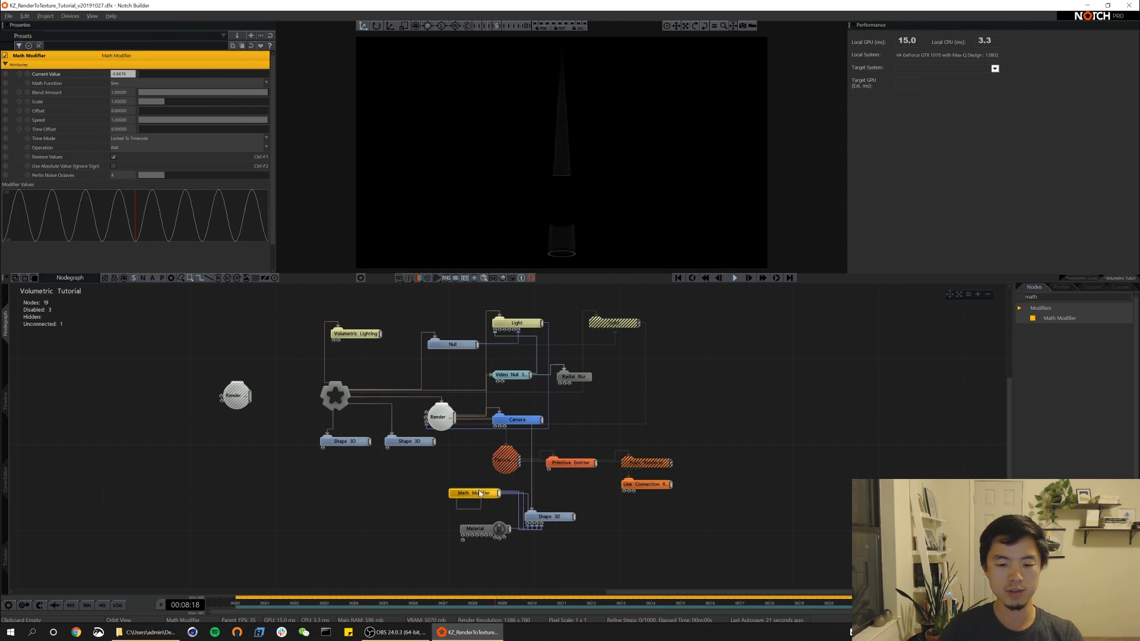
left_click(121, 83)
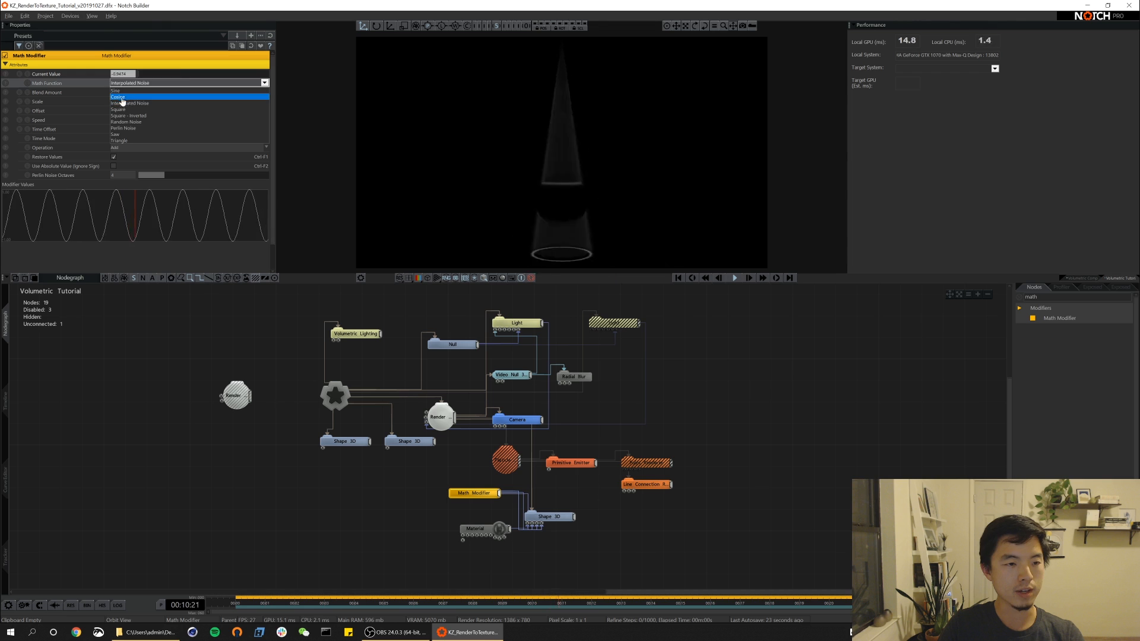
left_click(124, 90)
left_click_drag(158, 122, 154, 119)
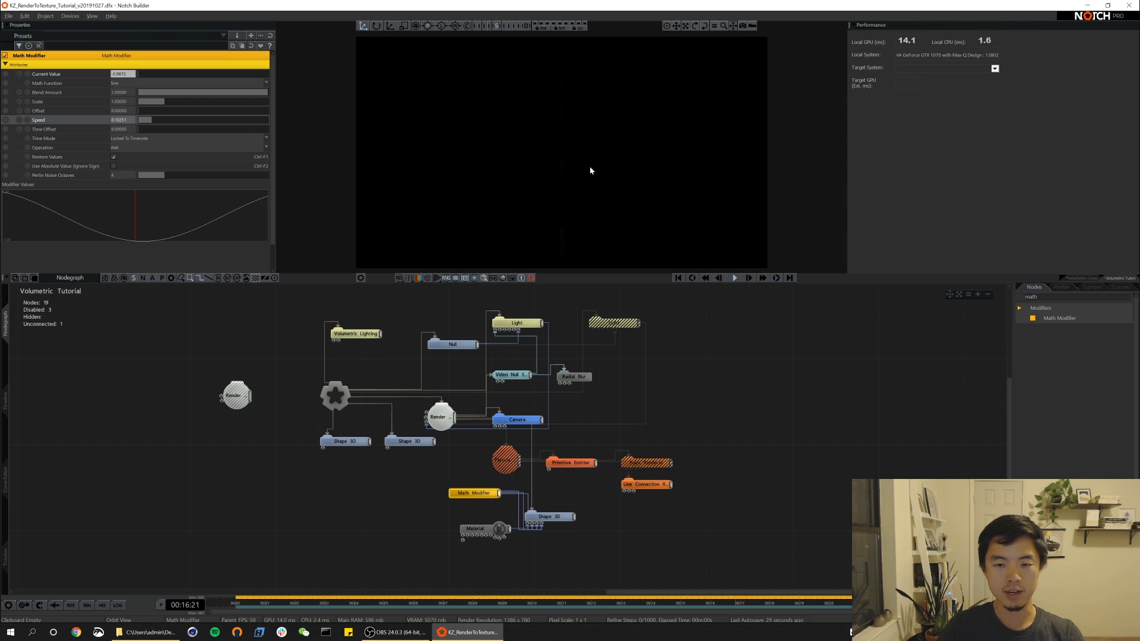
key("alt")
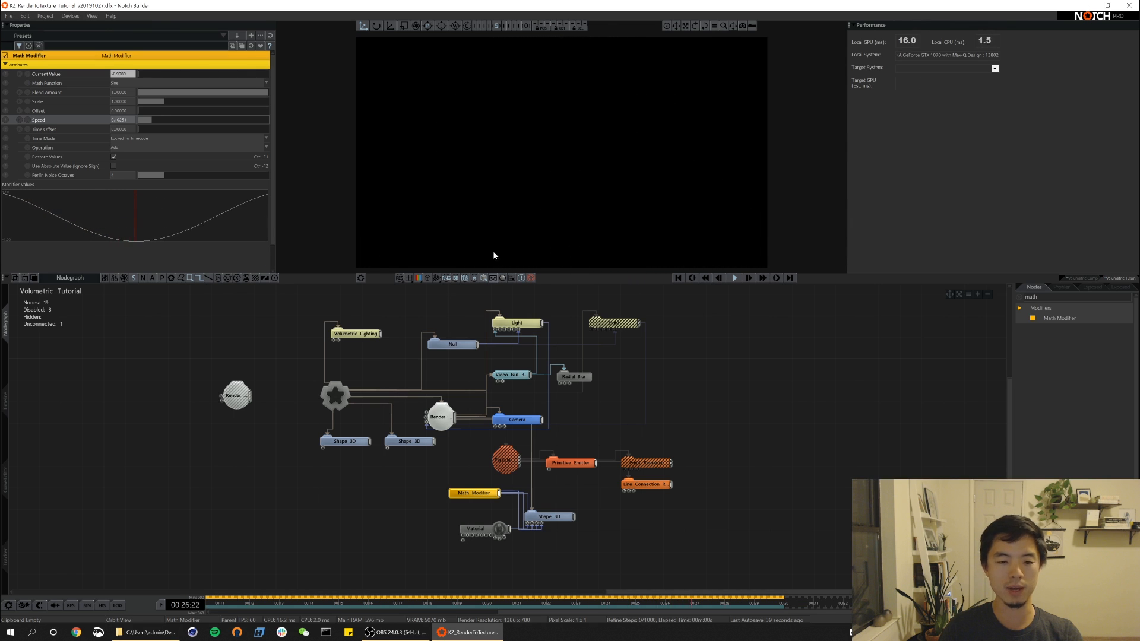
key("alt")
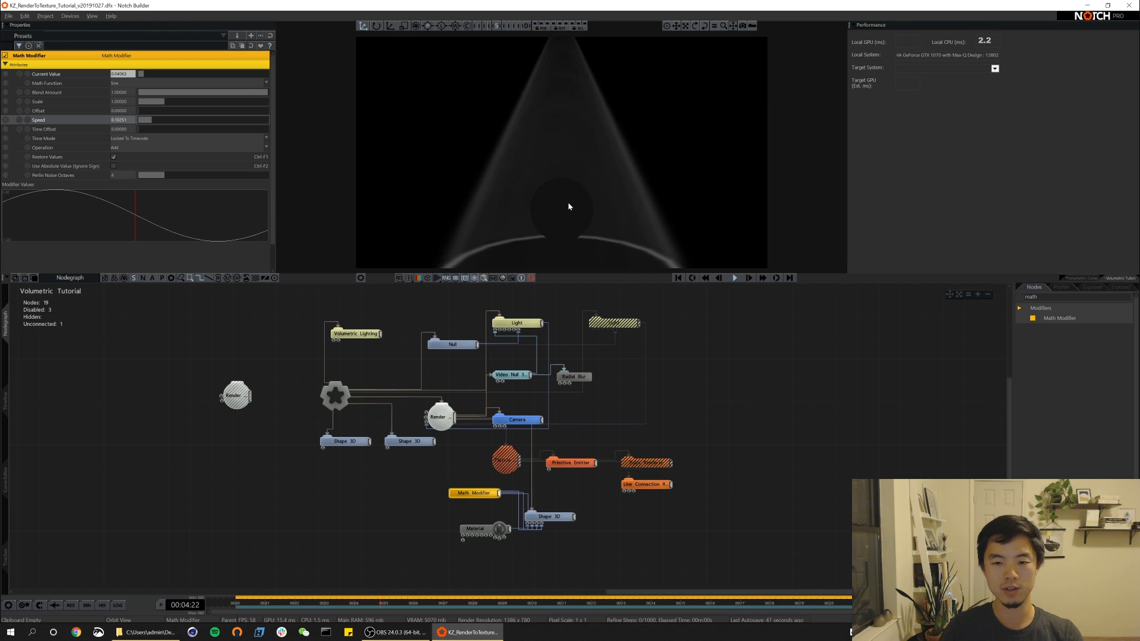
- Hide the helper wireframes in the viewport and enable Casts Shadows on the Light node
key("space")
key("alt")
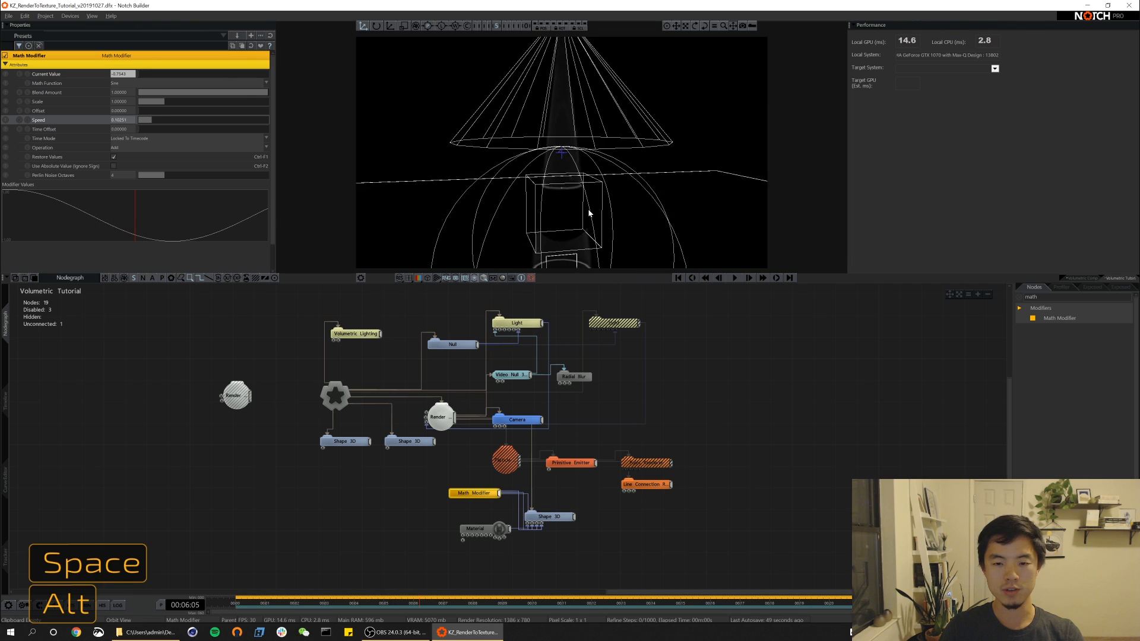
left_click(475, 278)
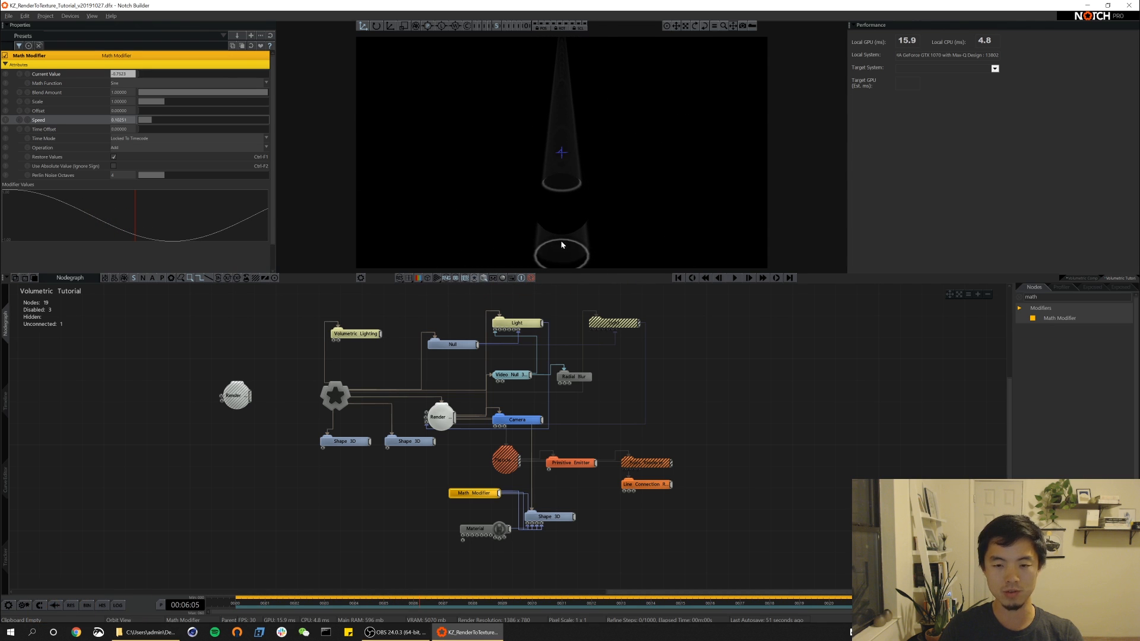
left_click(531, 322)
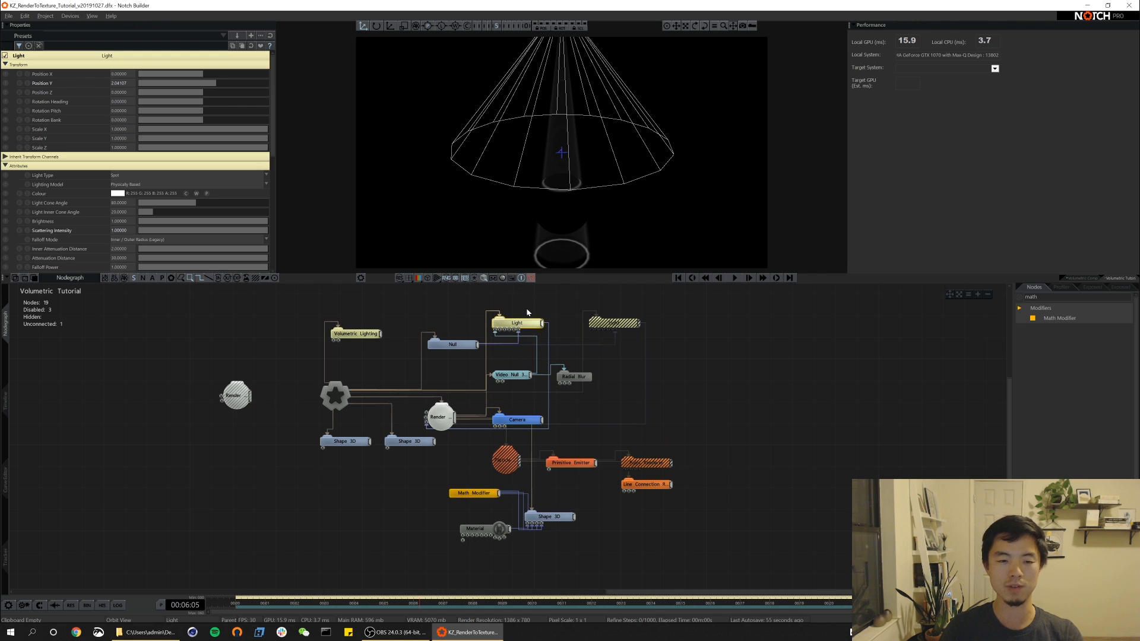
scroll(138, 204, "down", 5)
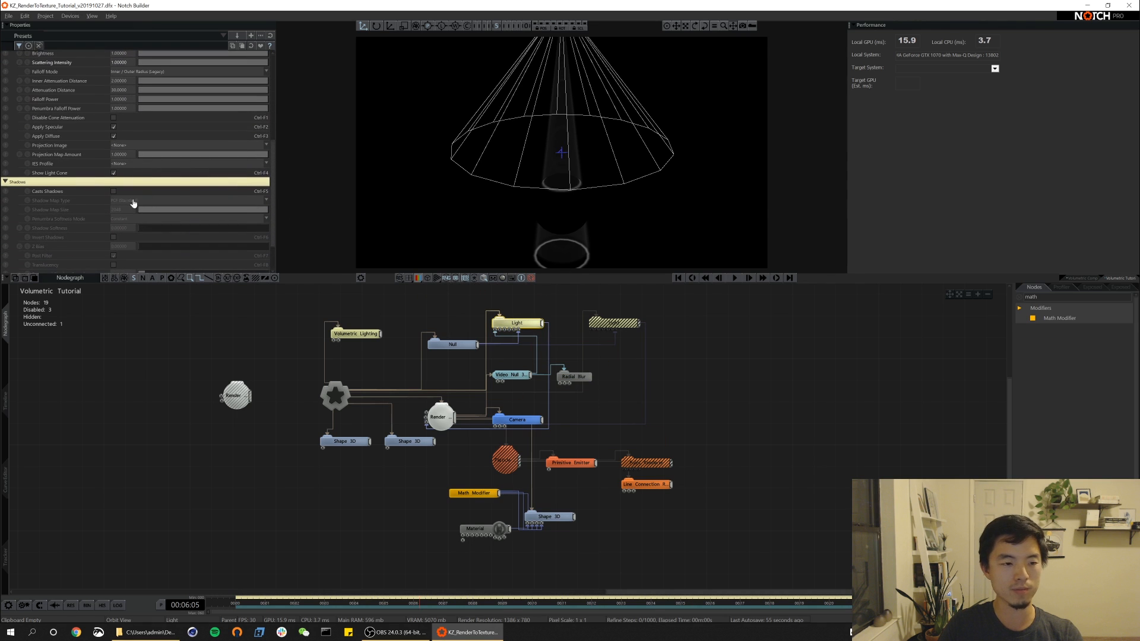
left_click(114, 192)
key("space")
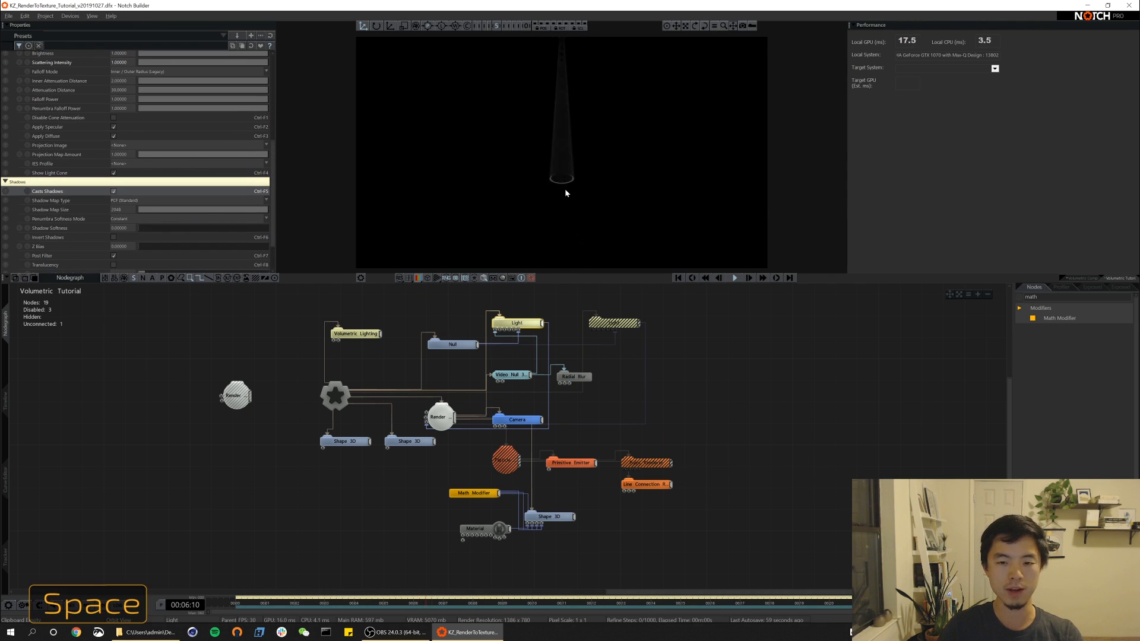
key("alt")
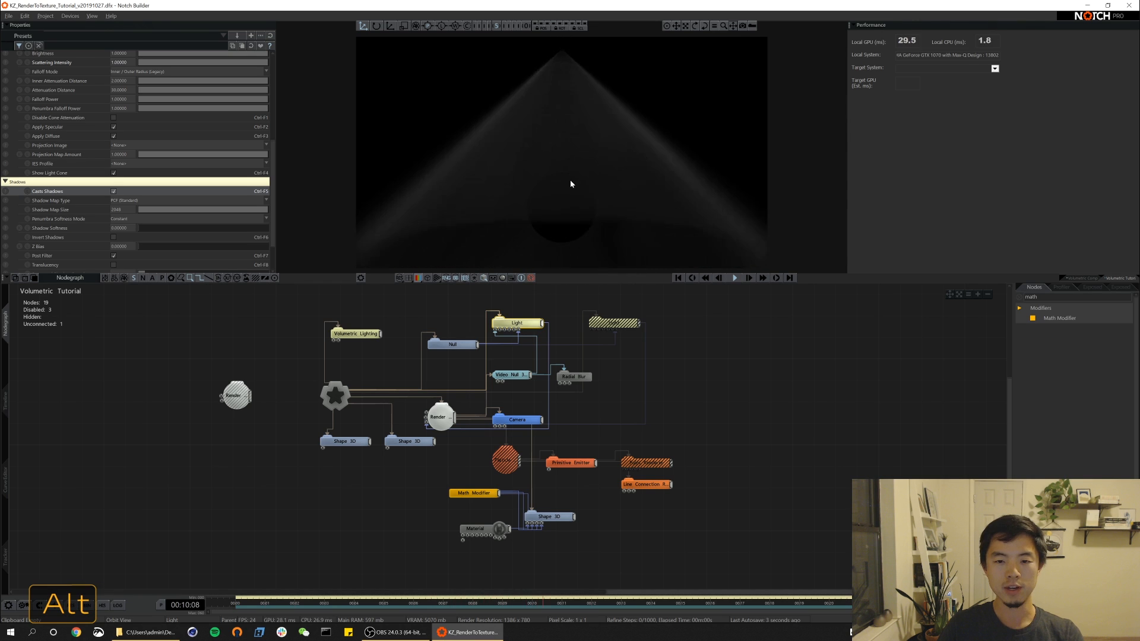
- Reduce the Light's Light Cone Angle to about 51 and play the scene back
key("space")
left_click_drag(557, 227, 555, 111, "alt")
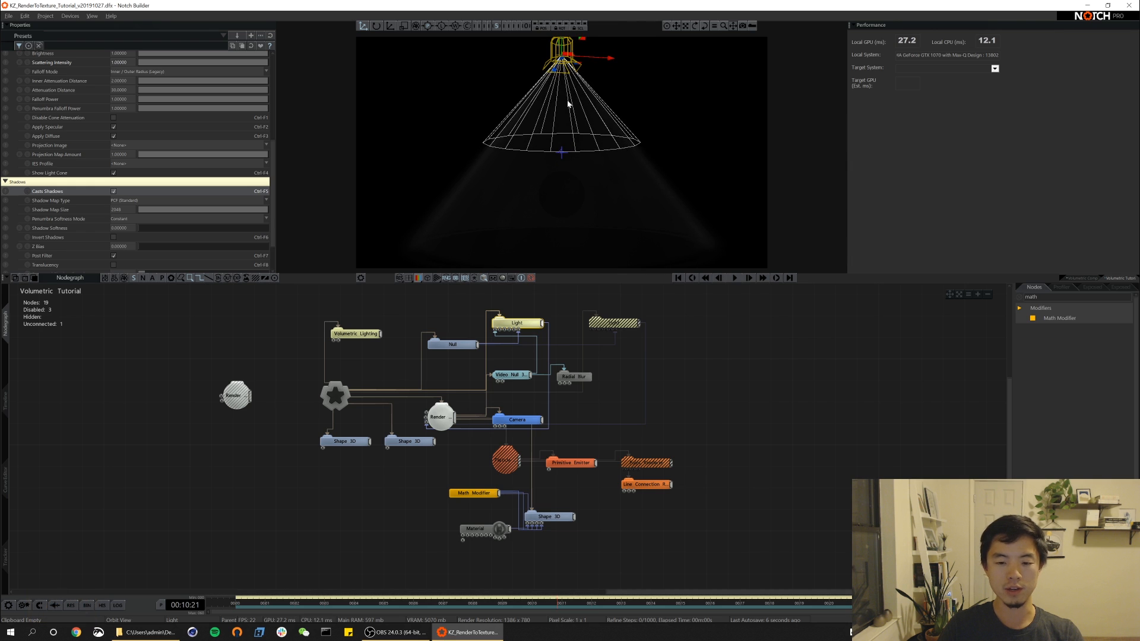
scroll(197, 110, "up", 3)
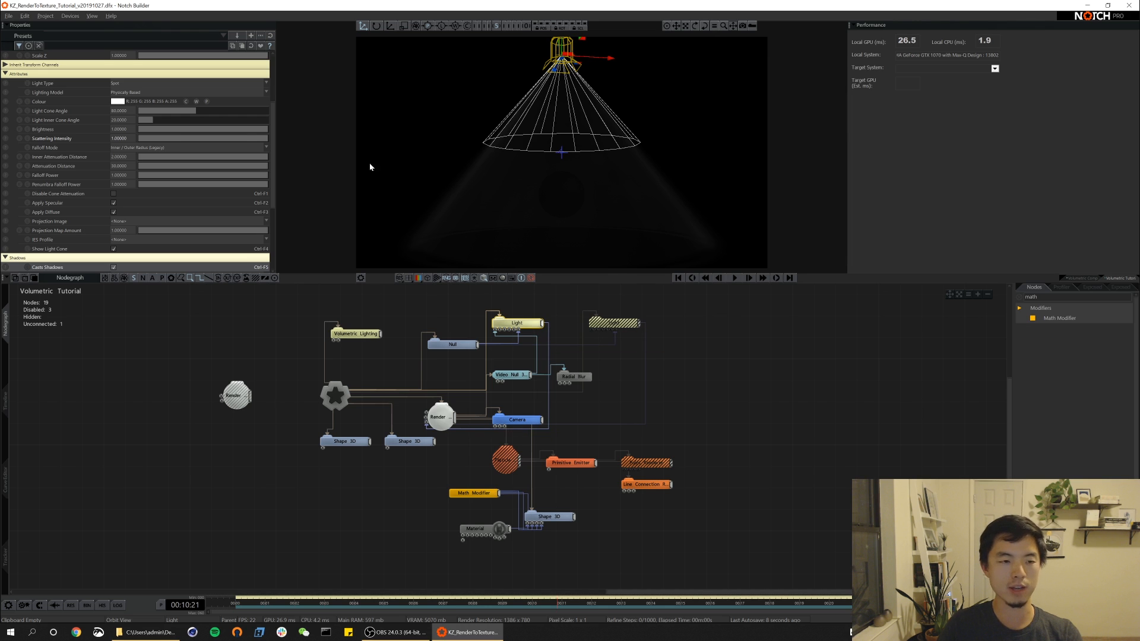
left_click_drag(191, 110, 276, 145)
key("space")
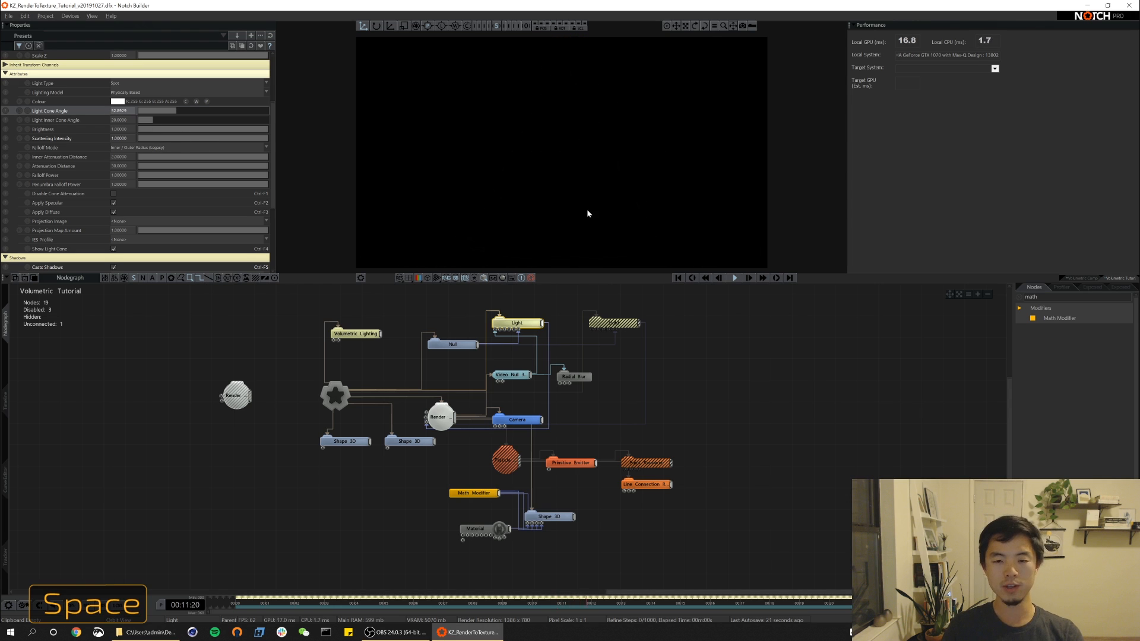
key("alt")
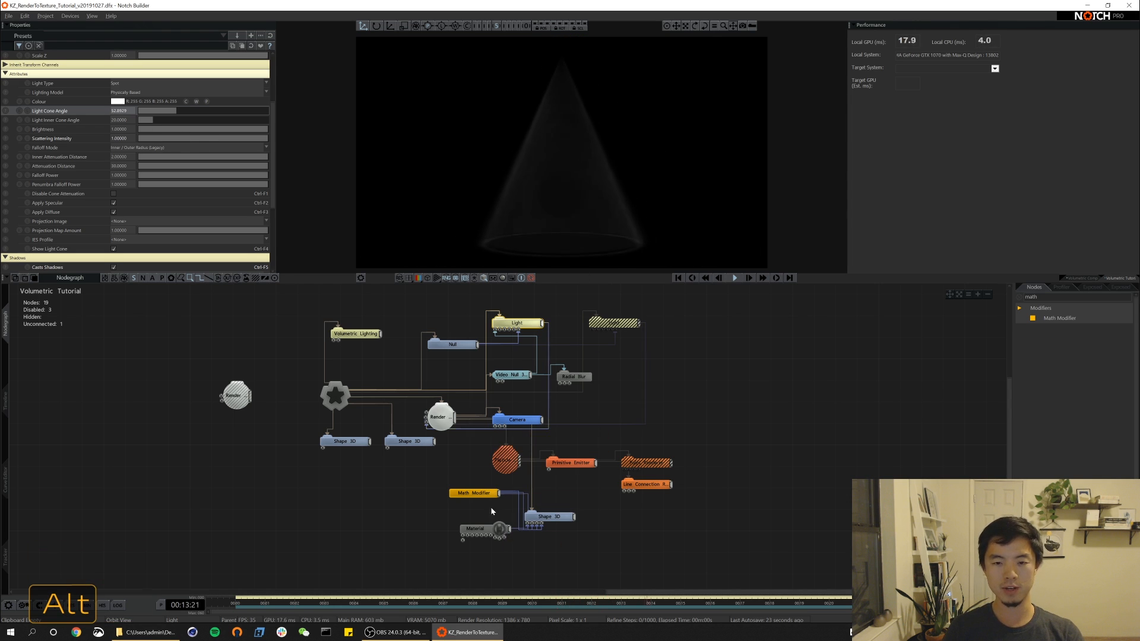
- Set the Math Modifier's Scale to 0.5 and view the pulsing beam from several angles
left_click(481, 493)
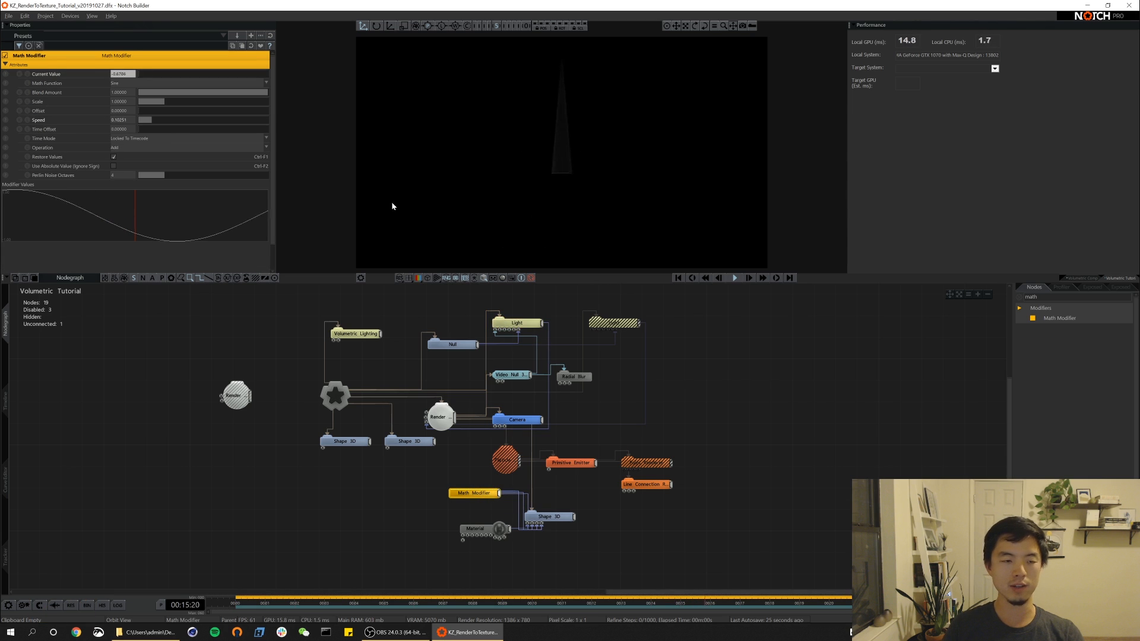
key("alt")
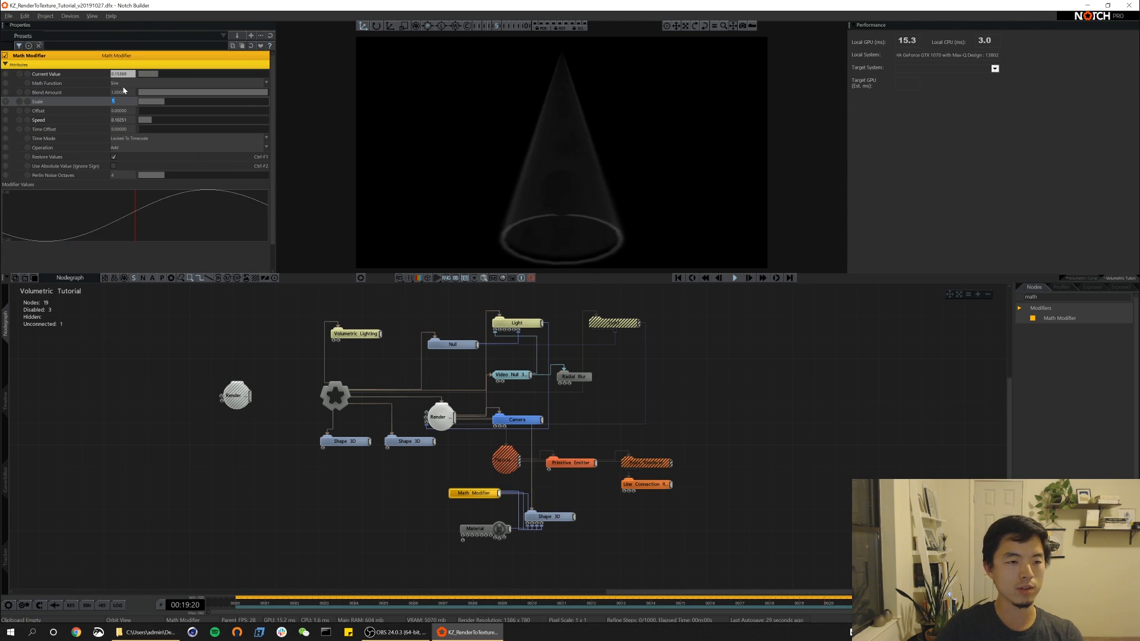
type(".5")
key("Return")
left_click_drag(562, 142, 570, 111, "alt")
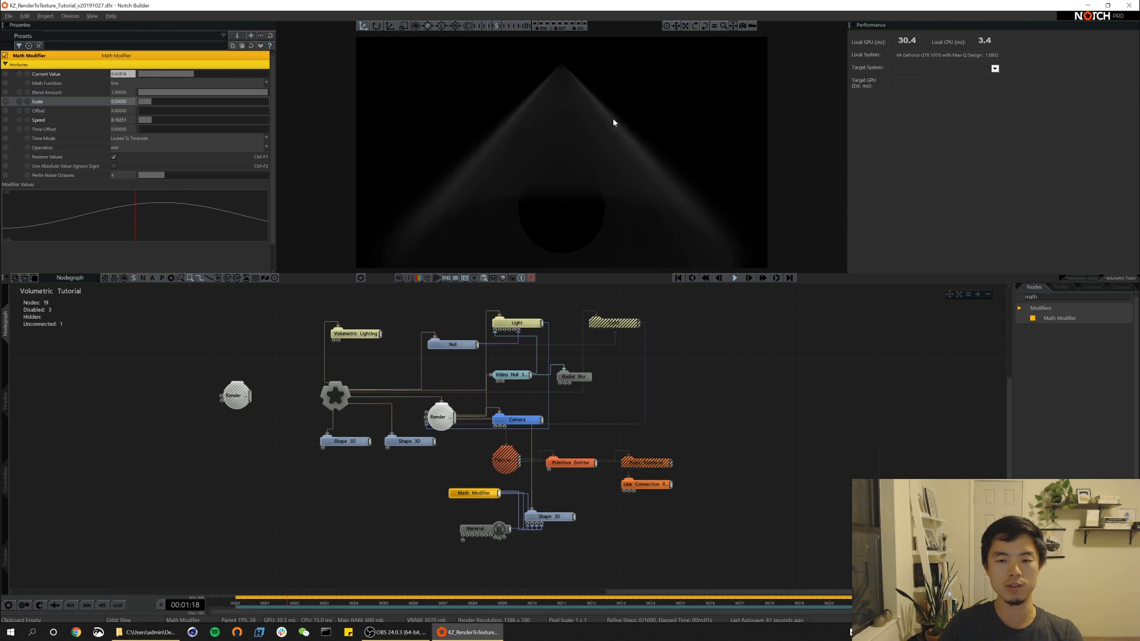
left_click_drag(576, 108, 562, 192, "alt")
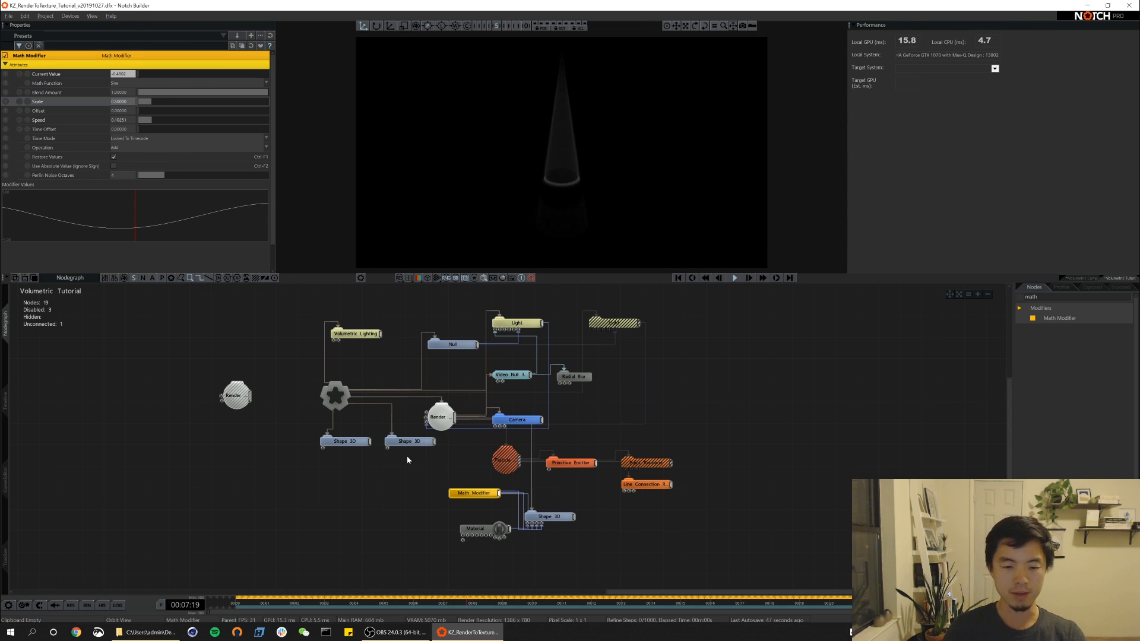
- Add a Material node, connect it to the sphere Shape 3D and move the other root-level Shape 3D out of the way
type("mater")
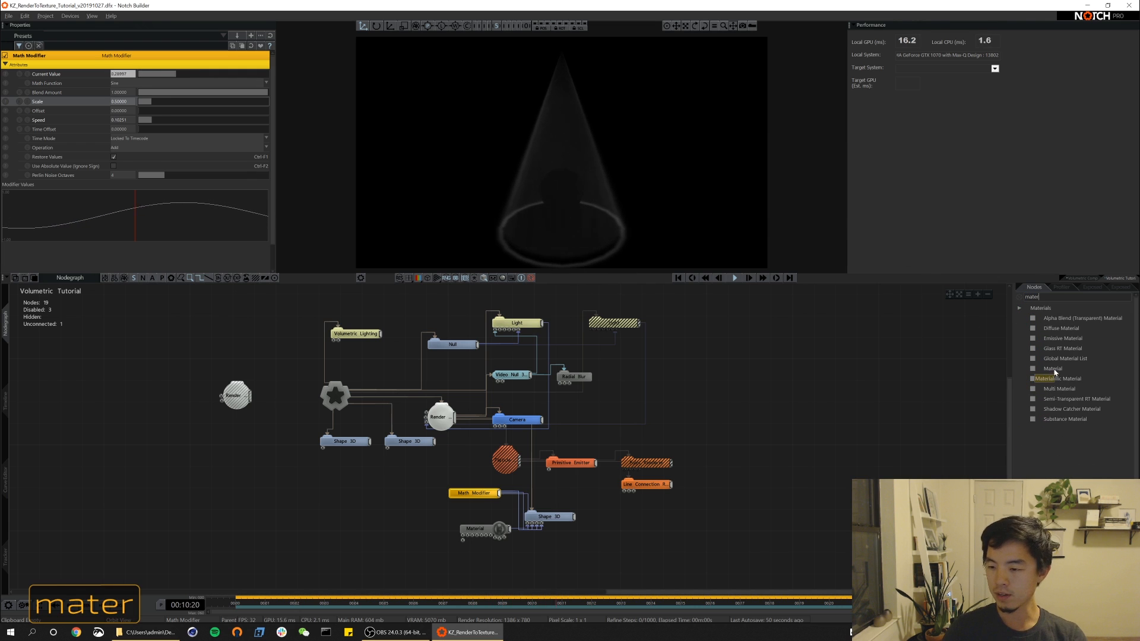
left_click_drag(1053, 369, 391, 528)
left_click(368, 443)
key("ctrl+1")
left_click_drag(380, 468, 361, 456)
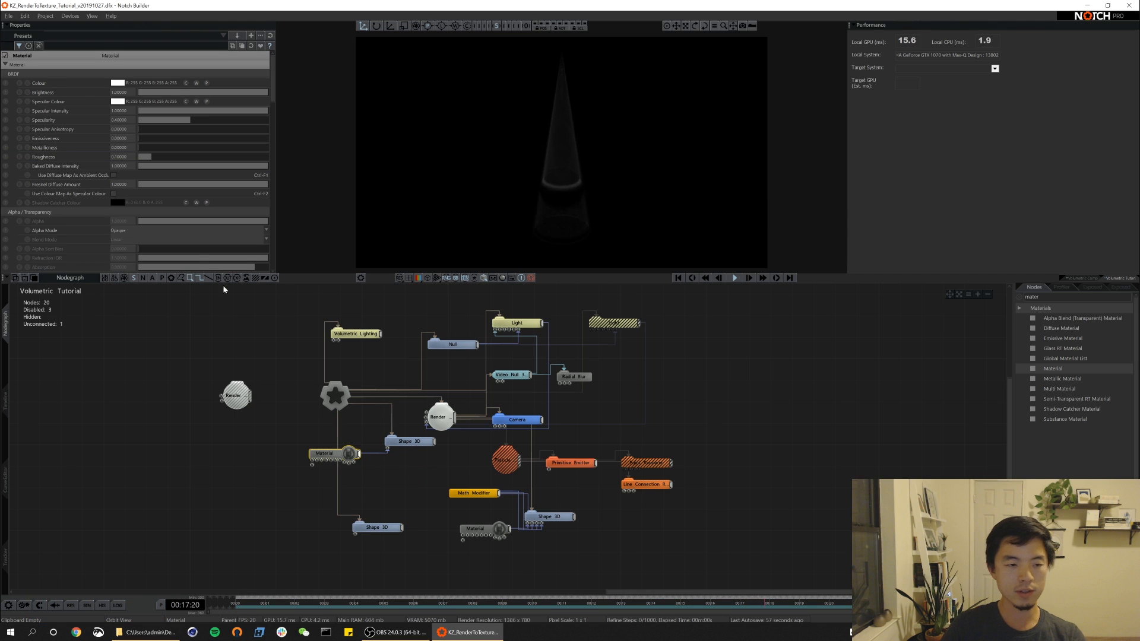
- Set the sphere Material's Roughness to about 0.72, Metallicness to about 0.23 and Emissiveness to about 0.09, and make its Colour red
left_click_drag(152, 158, 232, 161)
left_click(144, 148)
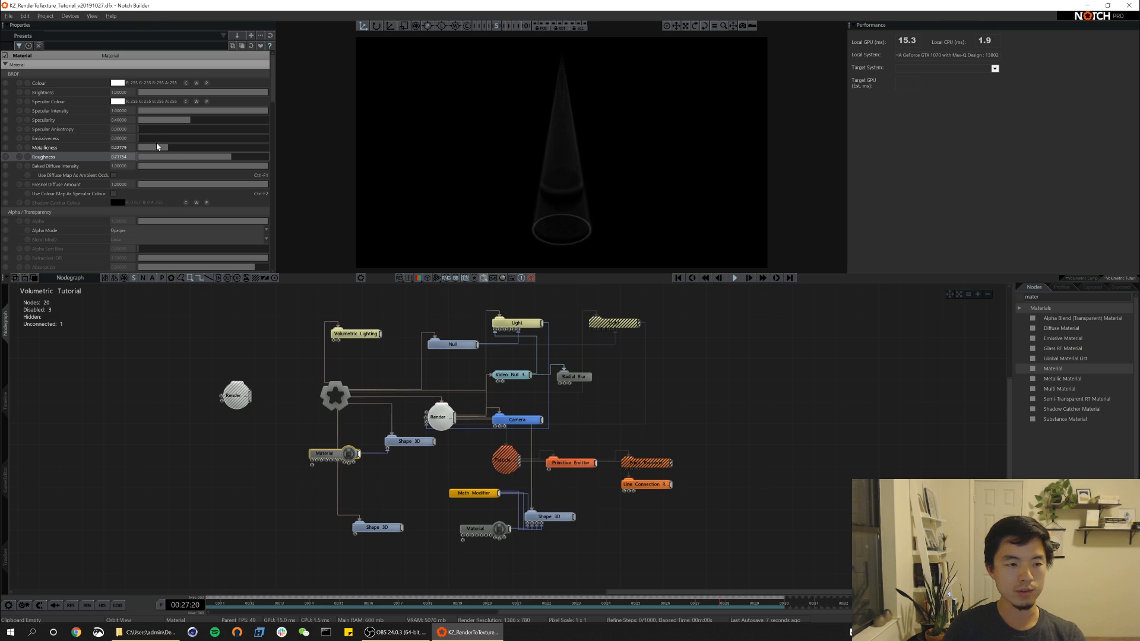
left_click_drag(143, 138, 151, 138)
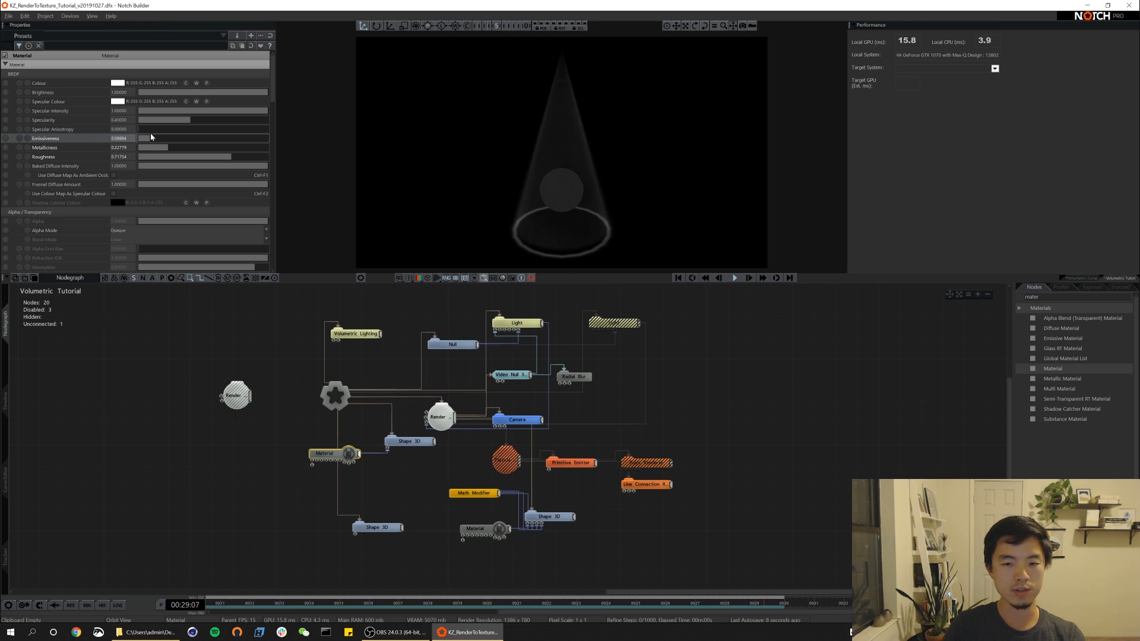
left_click(121, 83)
left_click(57, 117)
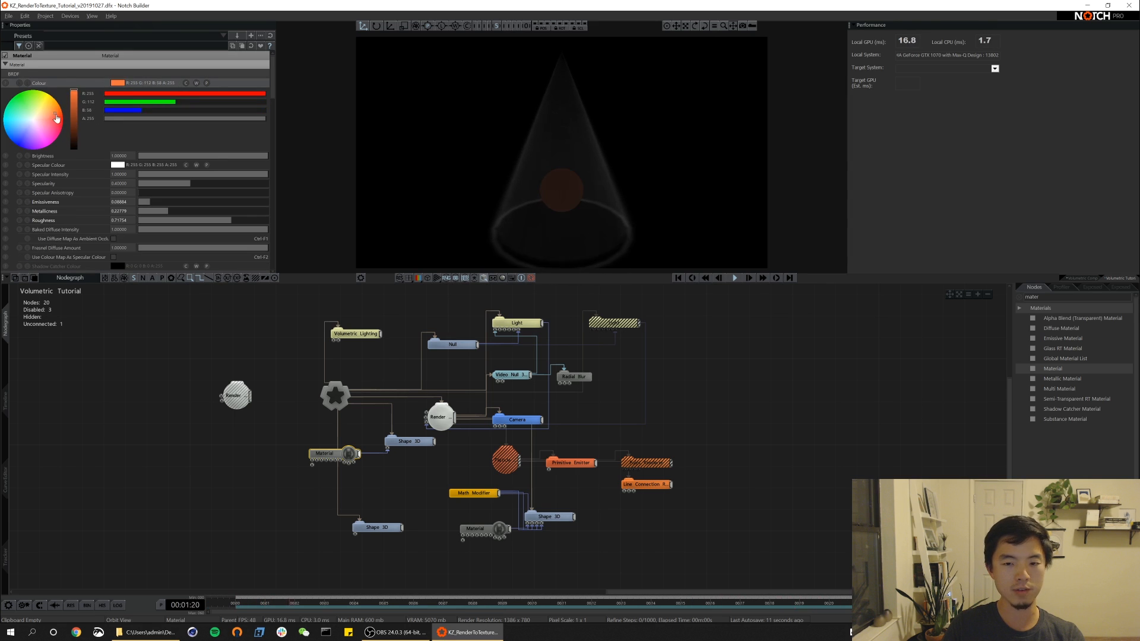
left_click(118, 83)
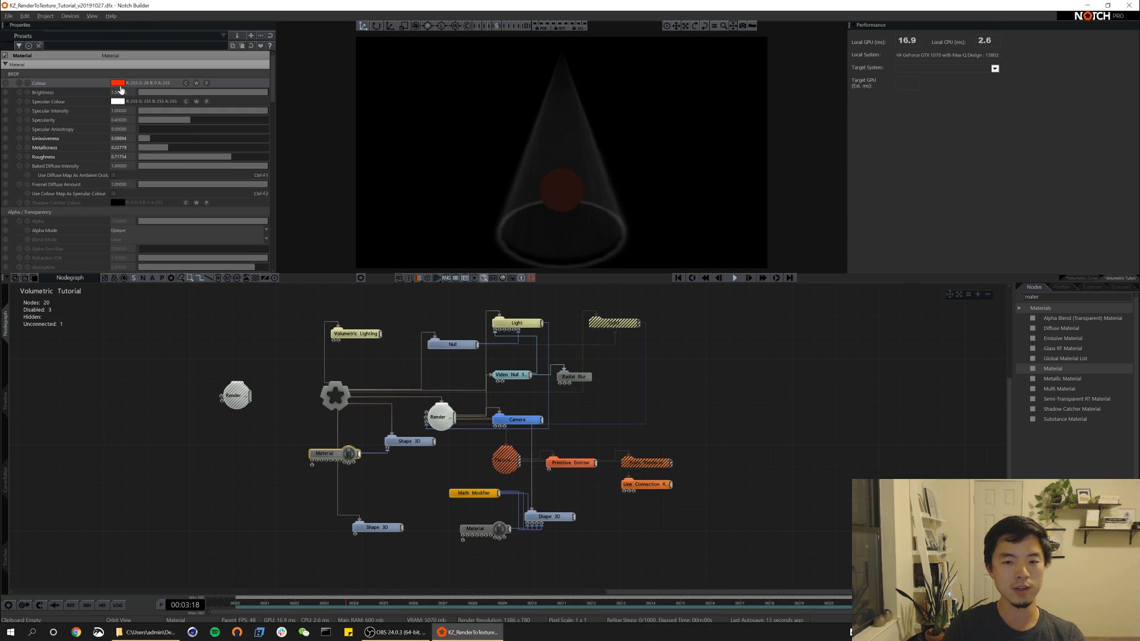
- Add a Glow 2 node below the disabled Render Layer and connect it to the Root node
left_click(1078, 297)
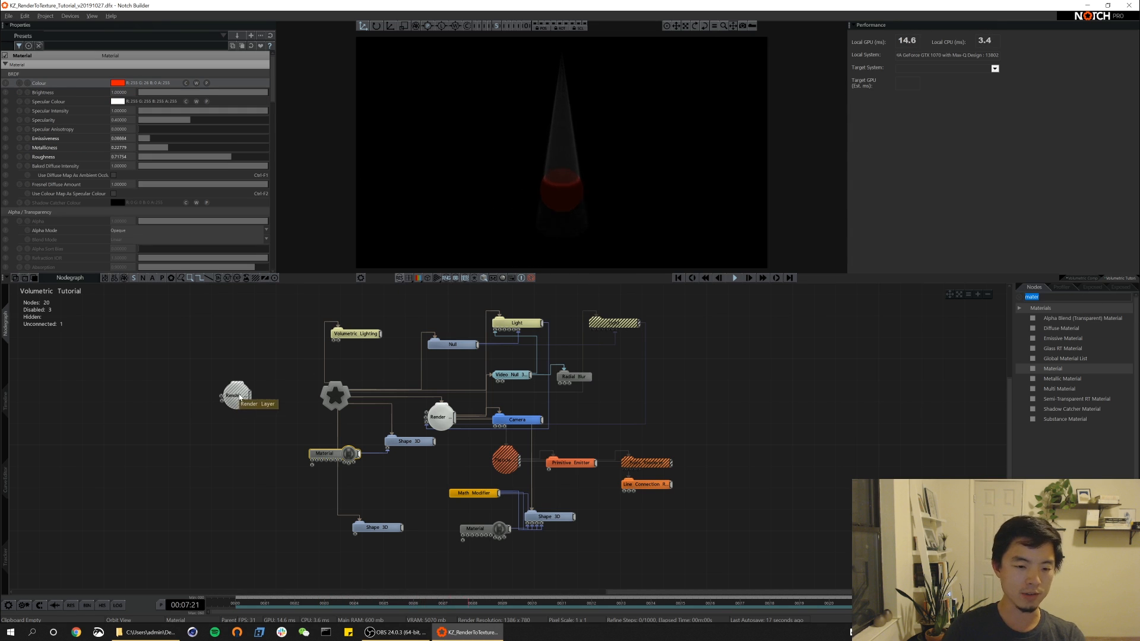
type("glow")
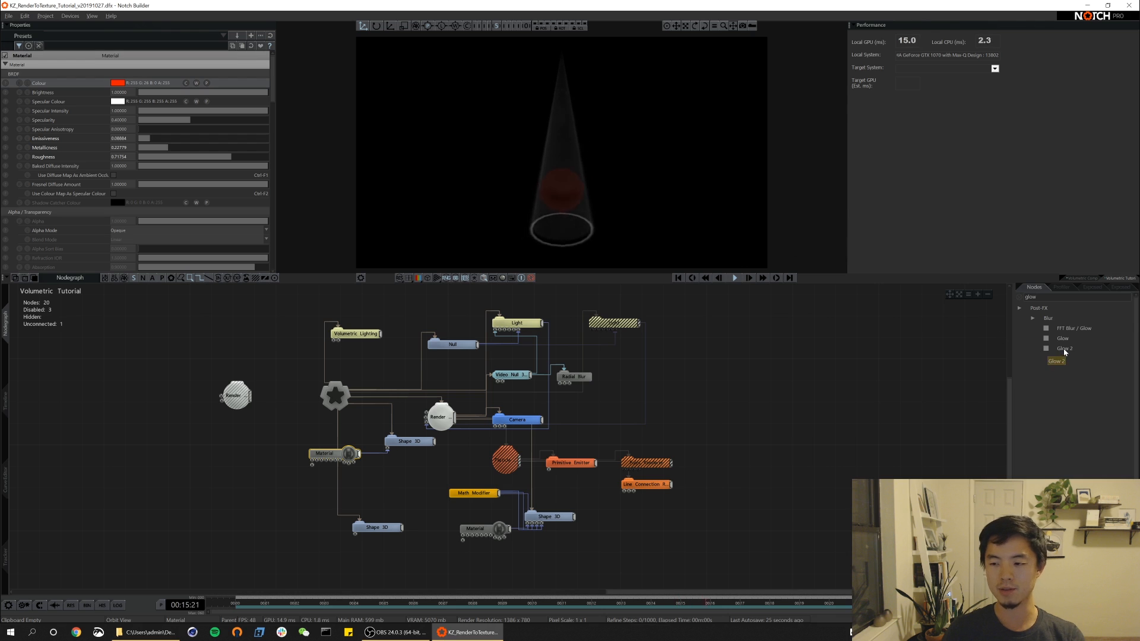
left_click_drag(1064, 351, 731, 389)
left_click_drag(257, 398, 252, 441)
left_click(242, 398)
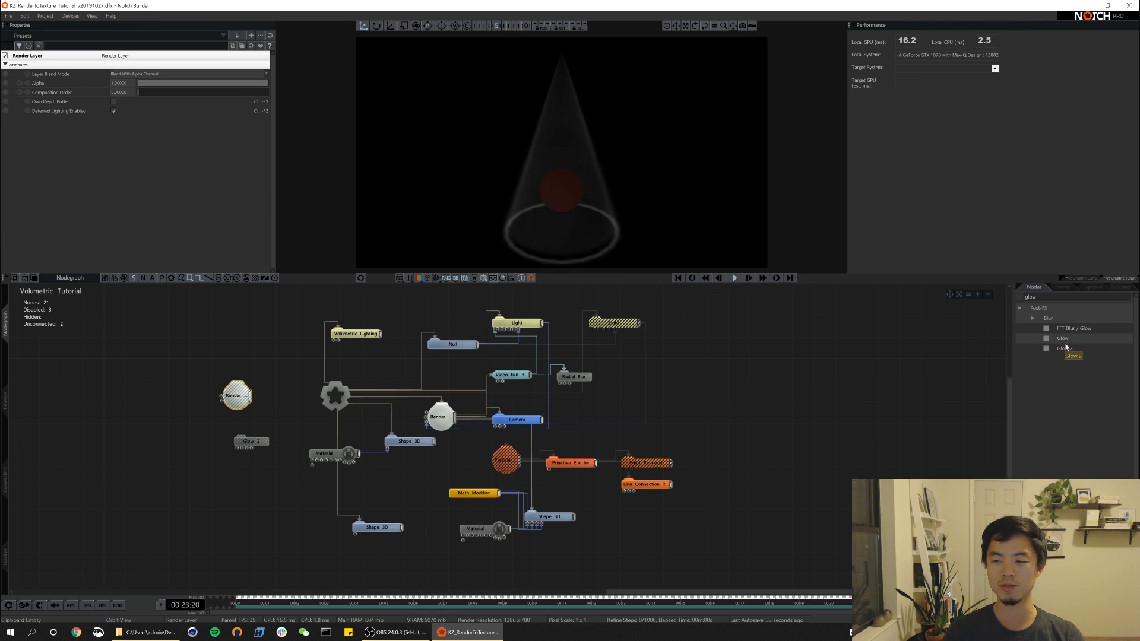
left_click(252, 442)
key("ctrl+r")
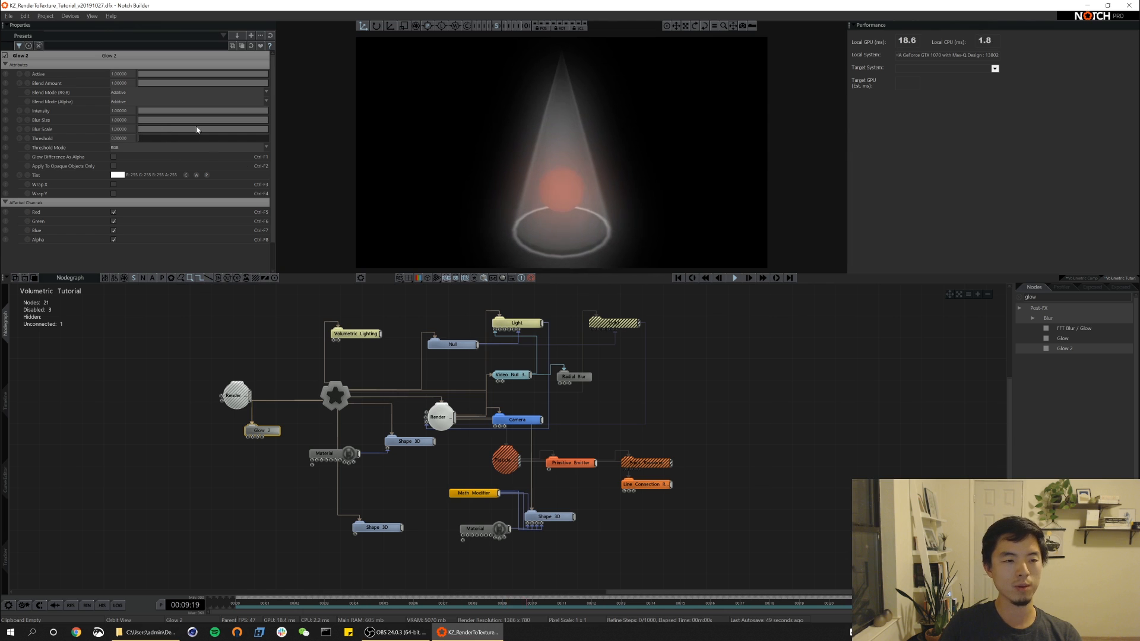
- Disconnect the sphere's Shape 3D from the root, move Root clear of the other nodes and place the Render Layer near the shape
left_click_drag(241, 400, 166, 400)
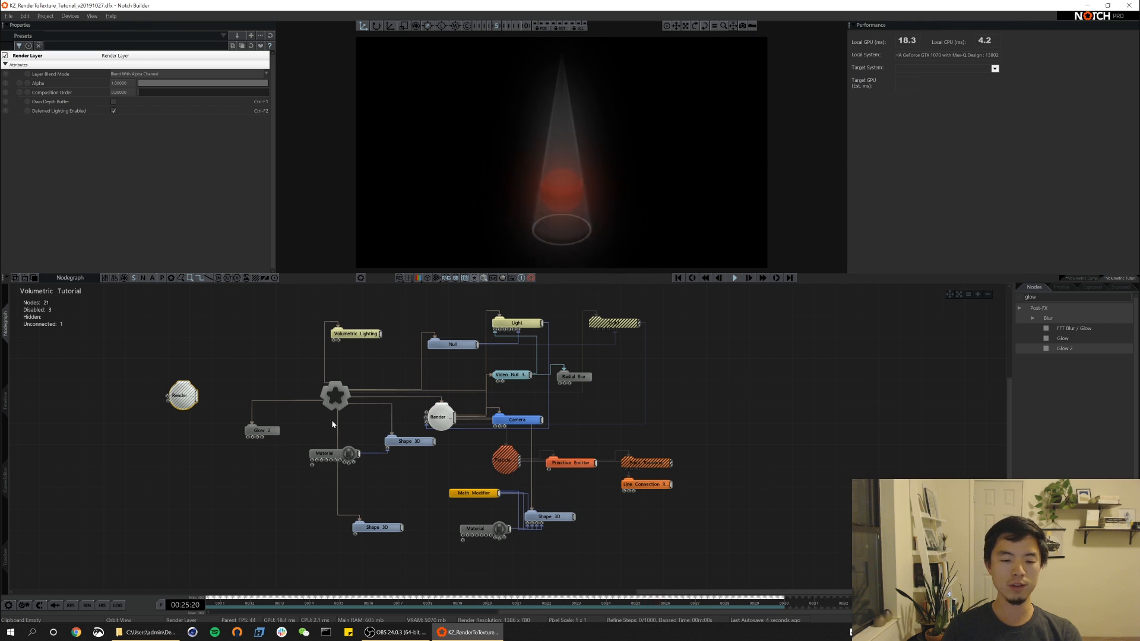
left_click(392, 416, "ctrl+shift")
left_click_drag(335, 397, 130, 374)
left_click_drag(200, 399, 328, 399)
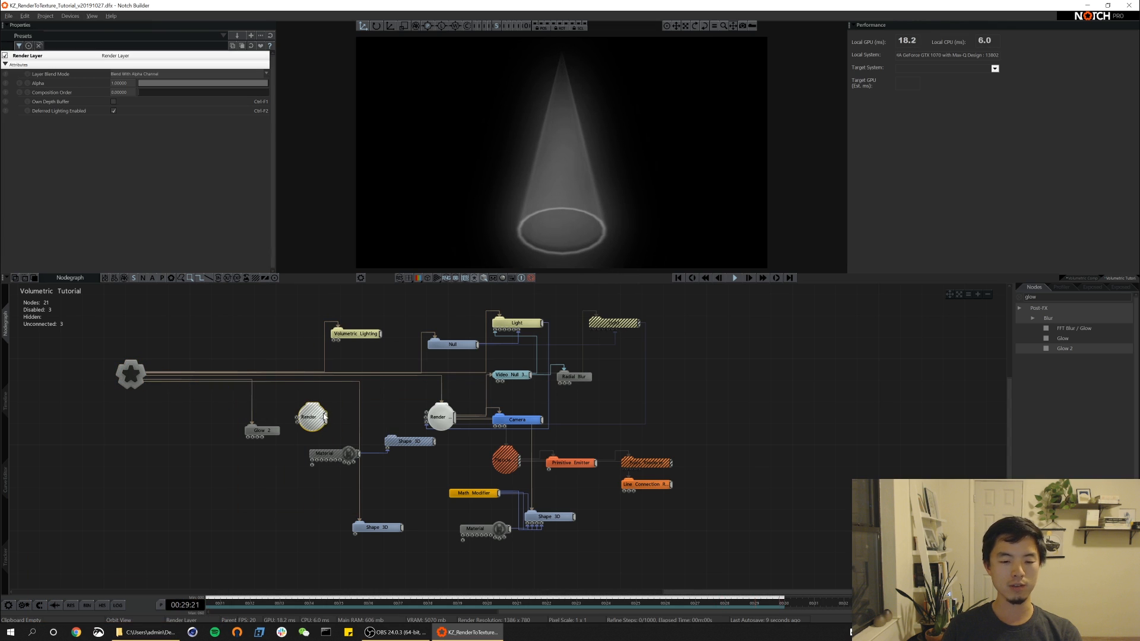
- Connect the Render Layer to the root and parent the sphere's Shape 3D to it, repositioning the shape and its material
left_click(349, 450, "shift")
left_click_drag(398, 445, 355, 450)
left_click_drag(312, 417, 310, 406)
key("ctrl+r")
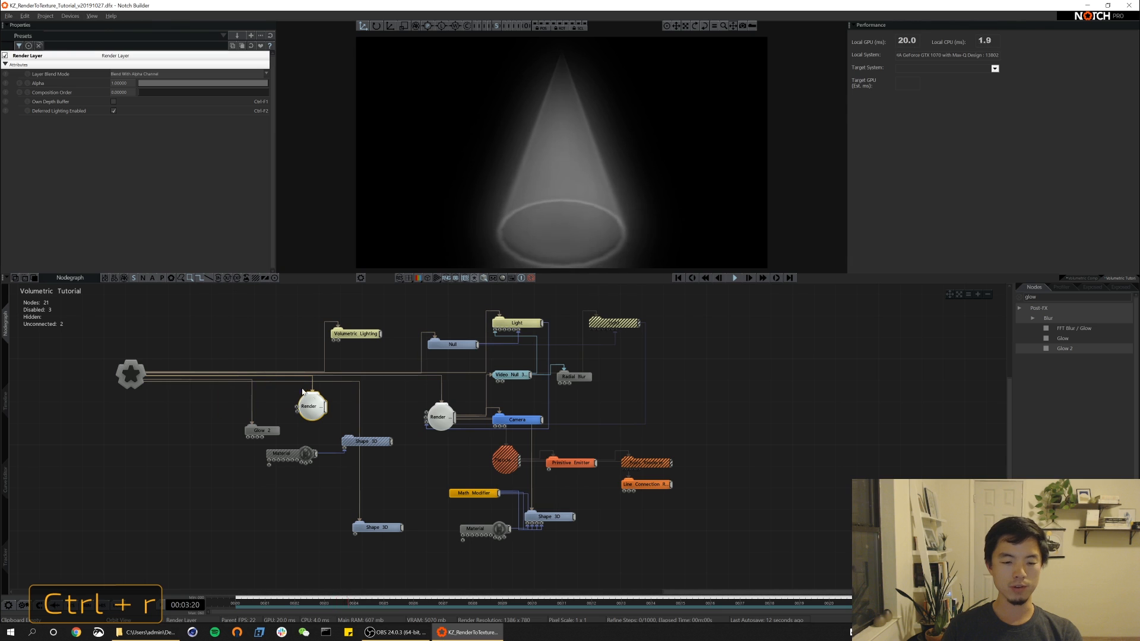
left_click_drag(325, 410, 356, 441)
- Disconnect Glow 2 from the root and place it beside the Render Layer that holds the sphere
mouse_move(276, 434)
left_mouse_down("ctrl+shift")
mouse_move(297, 416)
mouse_move(299, 427)
left_mouse_up("ctrl+shift")
left_click_drag(383, 411, 383, 399)
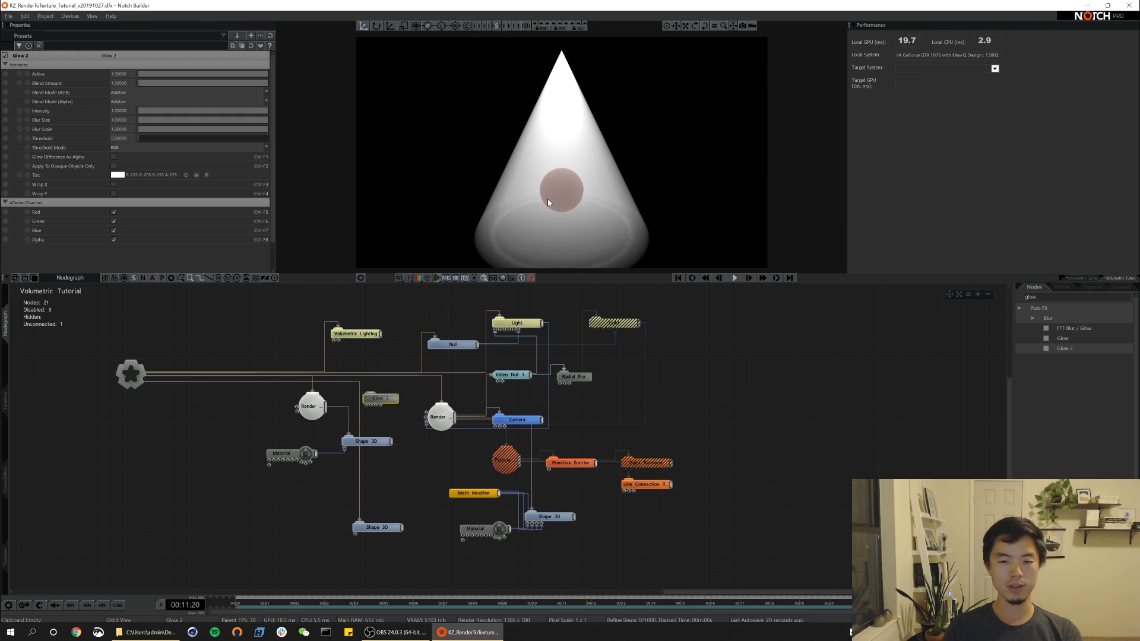
left_click_drag(316, 407, 316, 417)
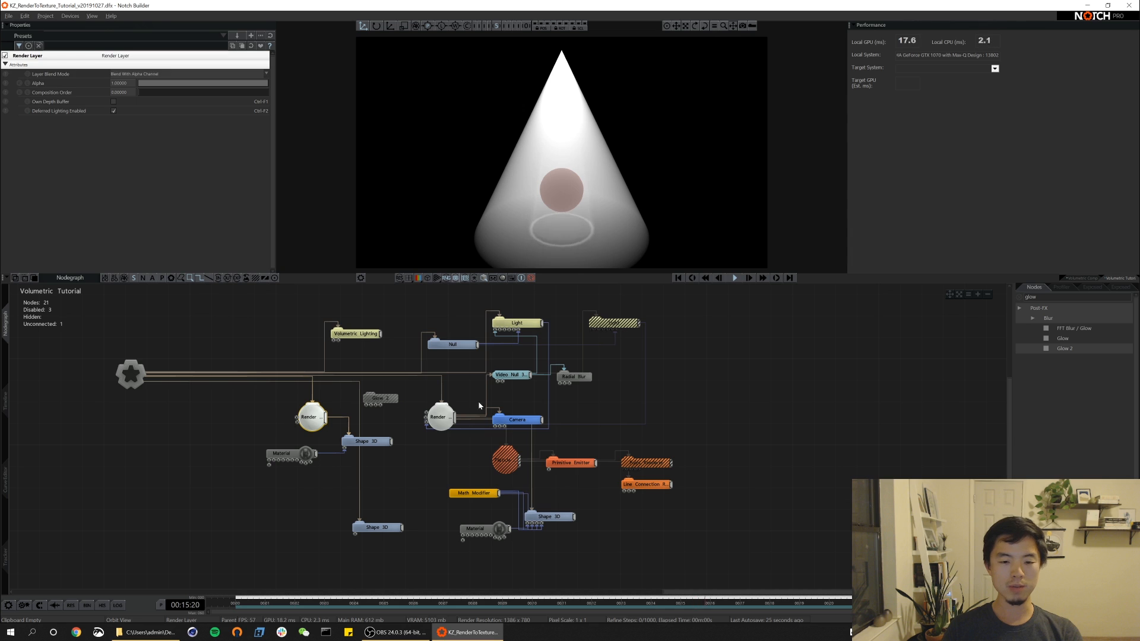
left_click(439, 417)
left_click(315, 417)
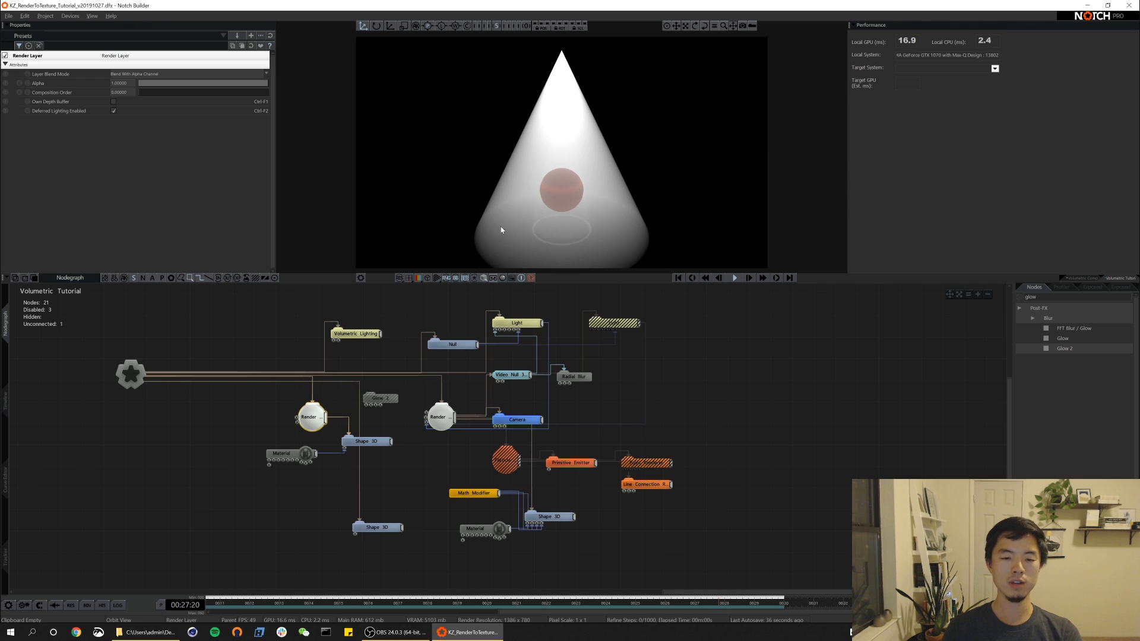
- Check the sphere from several angles and connect the Volumetric Lighting node to its Render Layer as well
left_click_drag(569, 191, 624, 174, "alt")
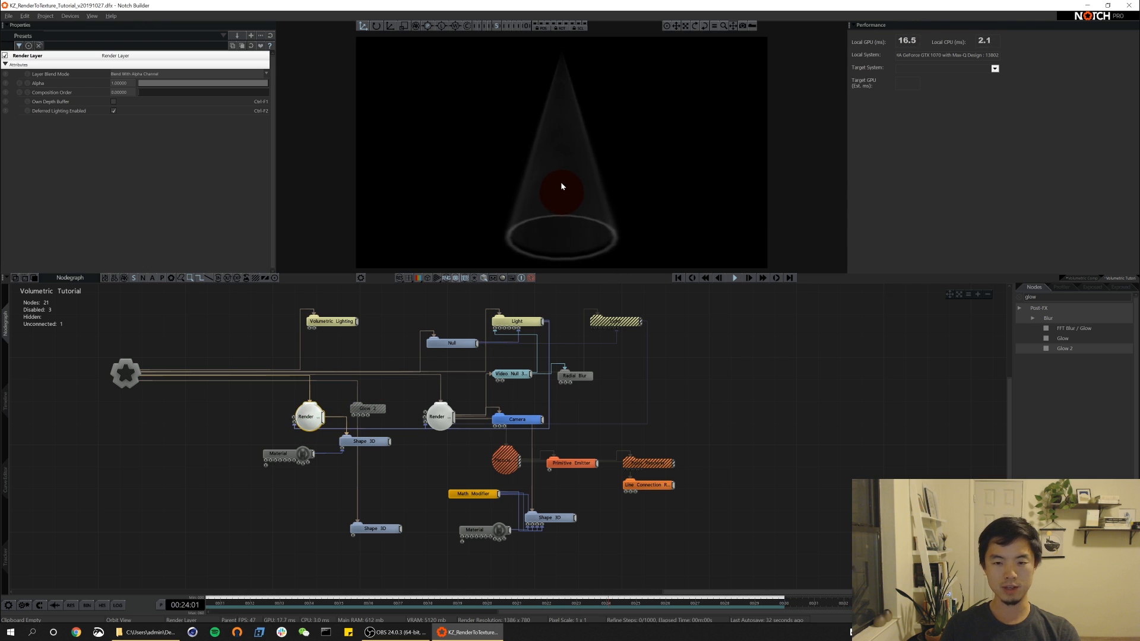
mouse_move(565, 184)
left_mouse_down("alt")
mouse_move(564, 205)
mouse_move(563, 188)
left_mouse_up("alt")
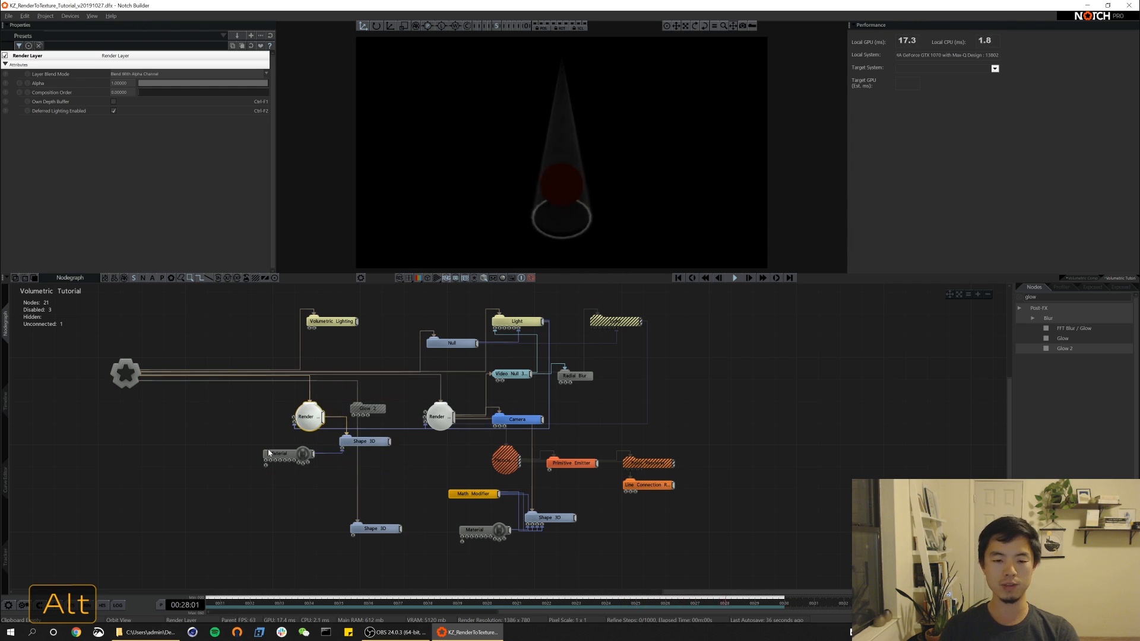
left_click(396, 429, "ctrl+shift")
left_click(331, 411)
left_click_drag(324, 414, 335, 322)
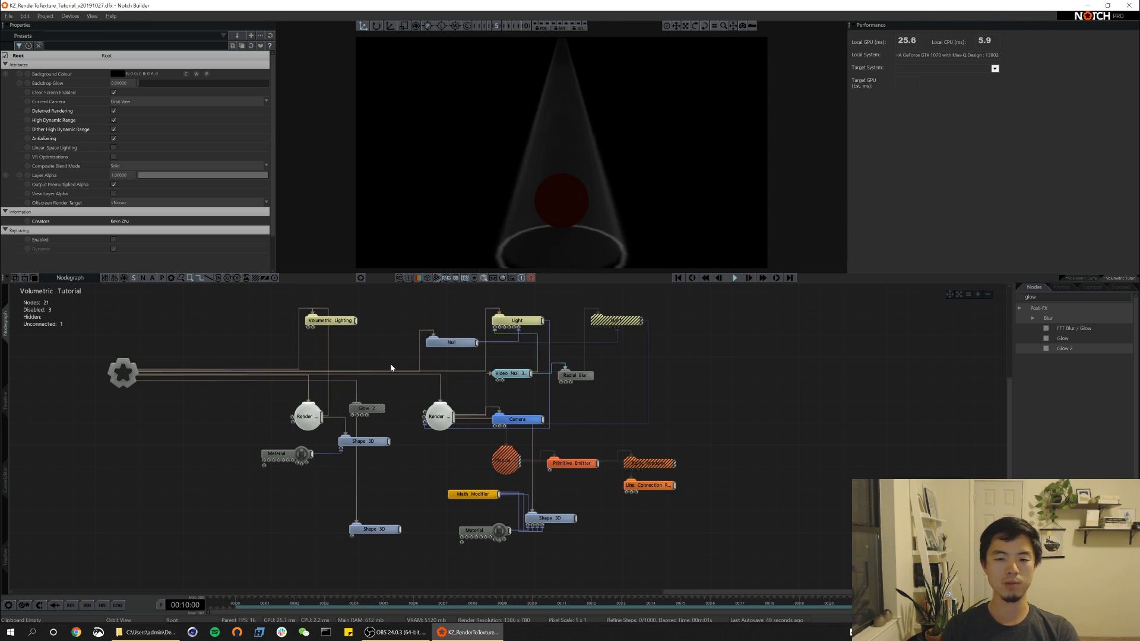
- Connect Glow 2 to the sphere's Render Layer, enable Glow Difference As Alpha and inspect the glow
left_click_drag(375, 411, 375, 407)
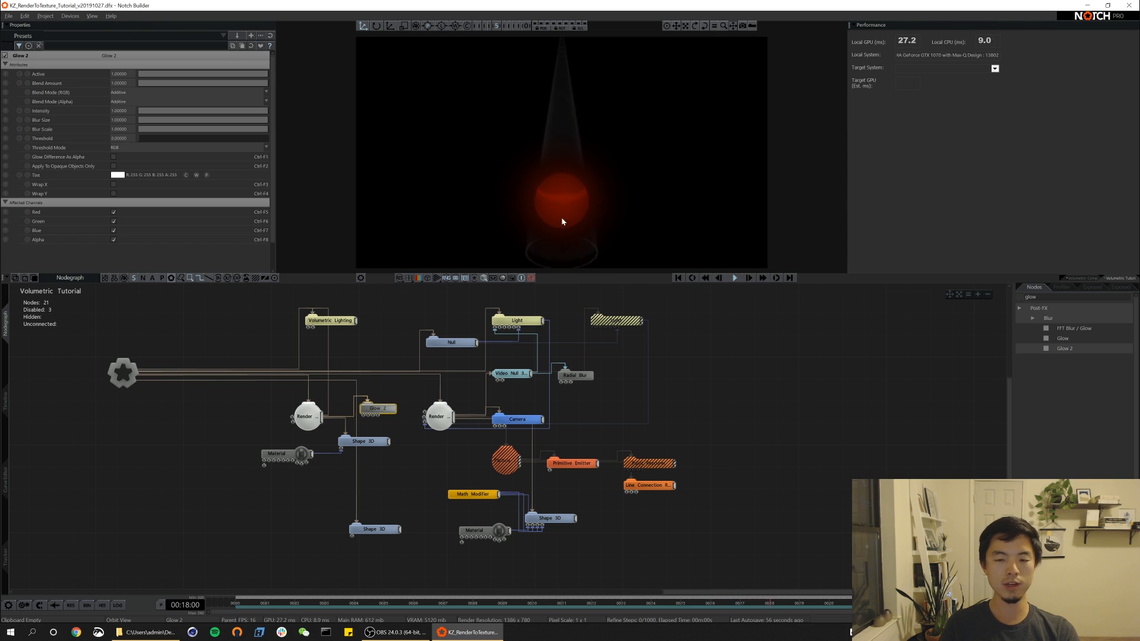
left_click(312, 419)
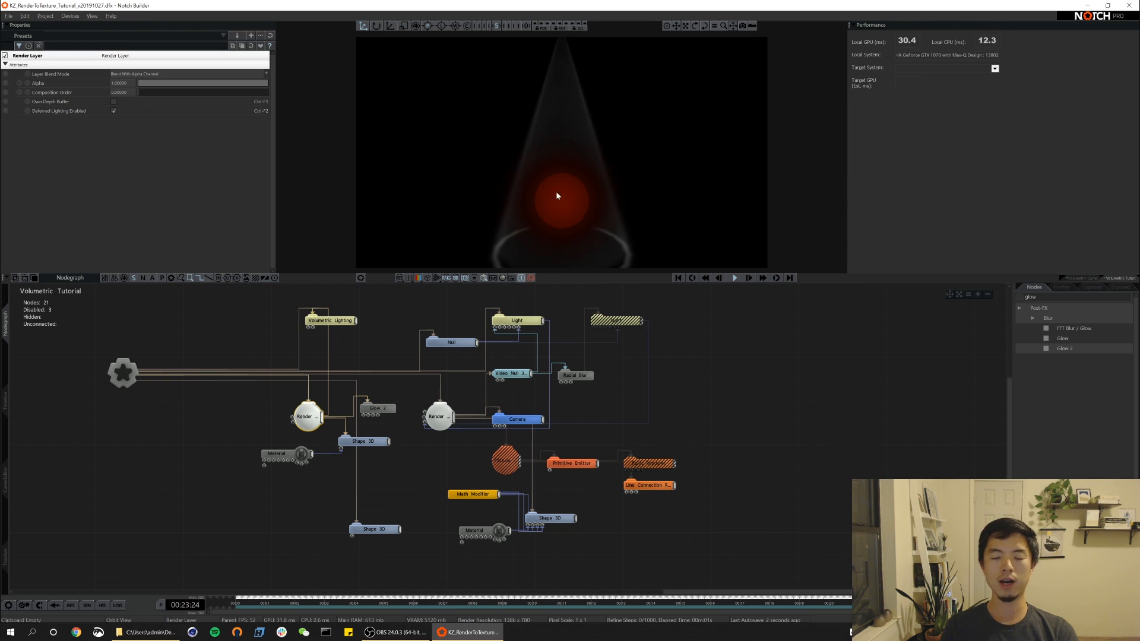
left_click(386, 410)
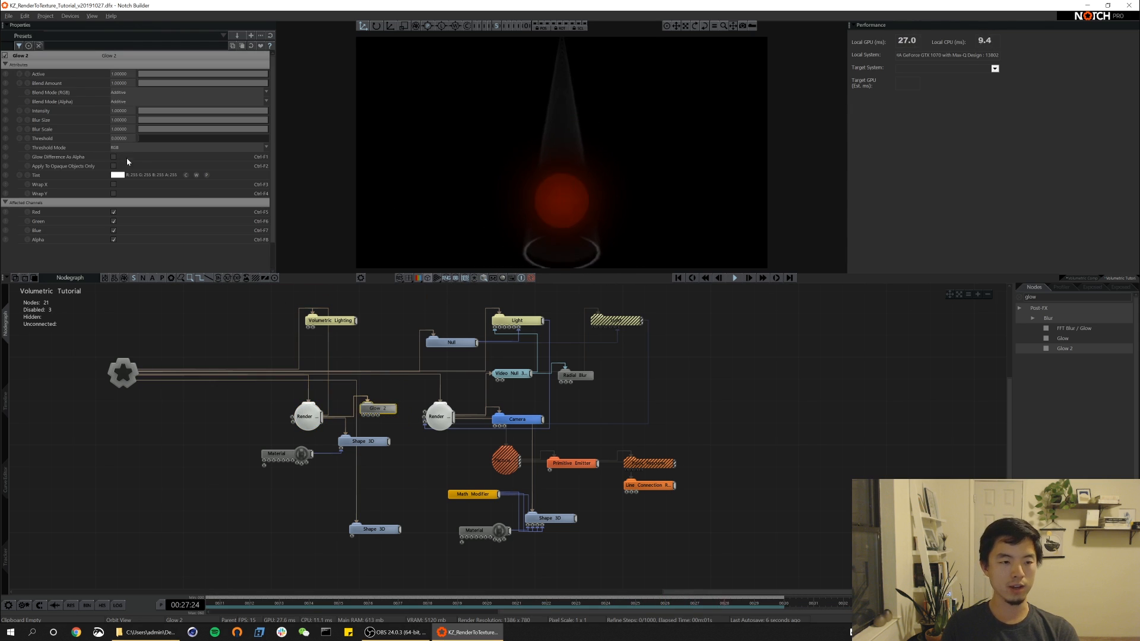
left_click(114, 158)
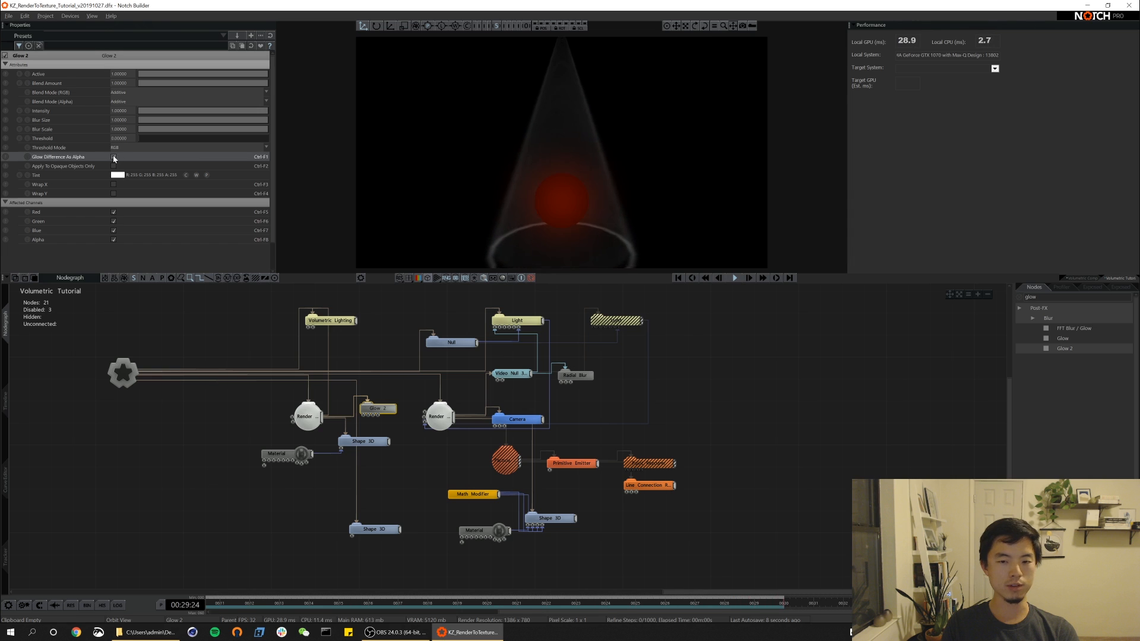
key("alt")
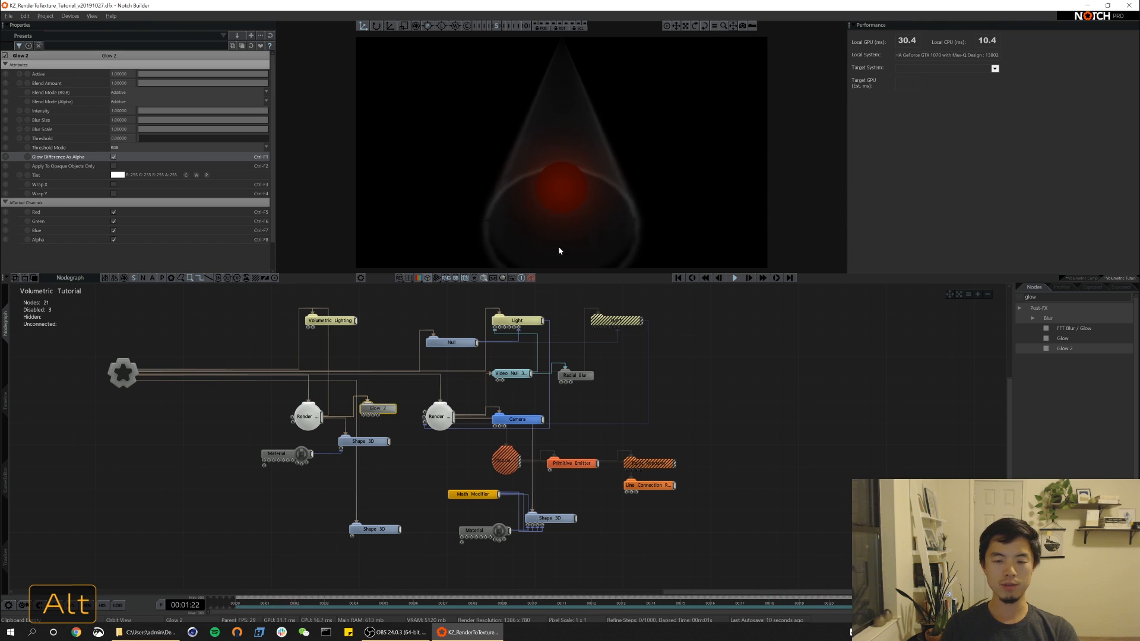
left_click_drag(574, 220, 575, 95, "alt")
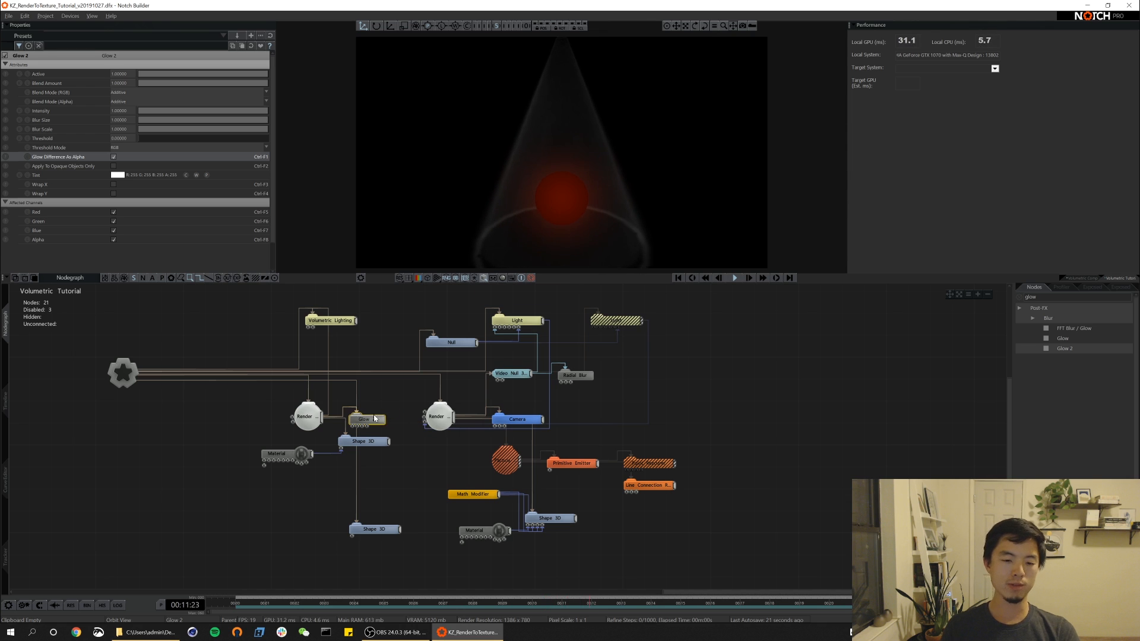
- Move the sphere's Shape 3D and Material down and add a Digital Chroma Glitch node below Glow 2 on the Render Layer
left_click_drag(377, 461, 287, 447)
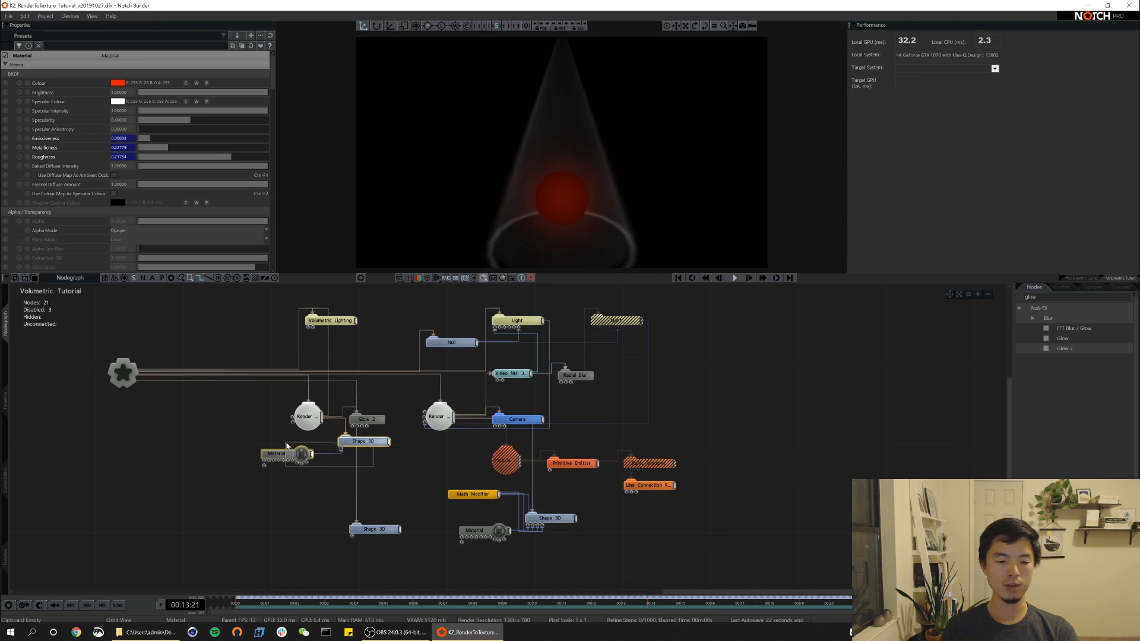
left_click_drag(369, 445, 369, 478)
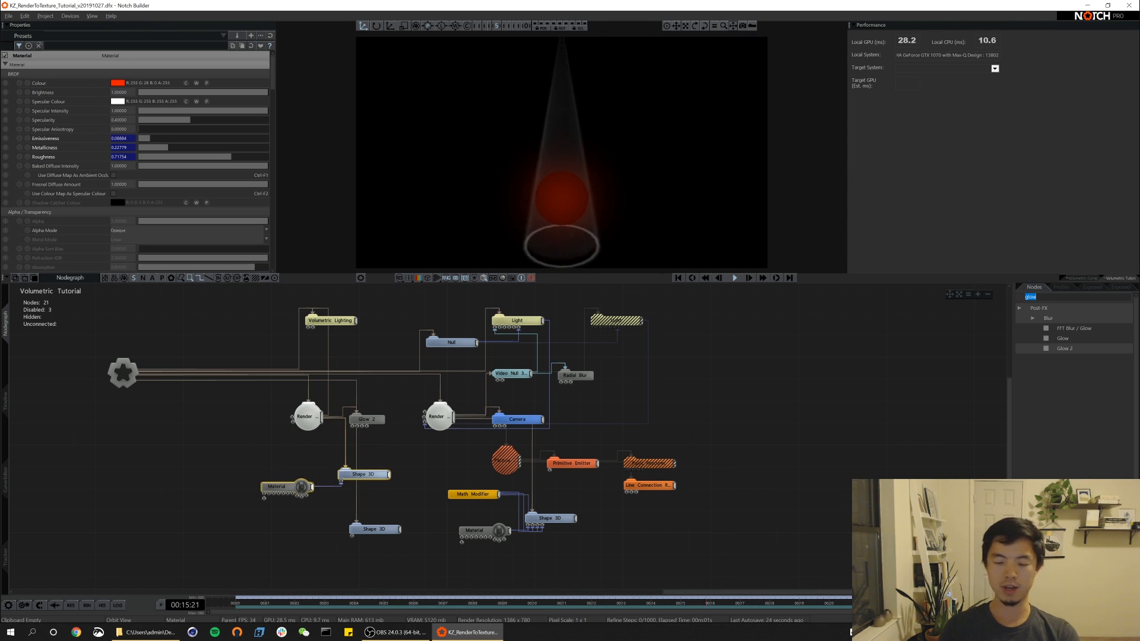
type("digit")
left_click_drag(1076, 339, 358, 440)
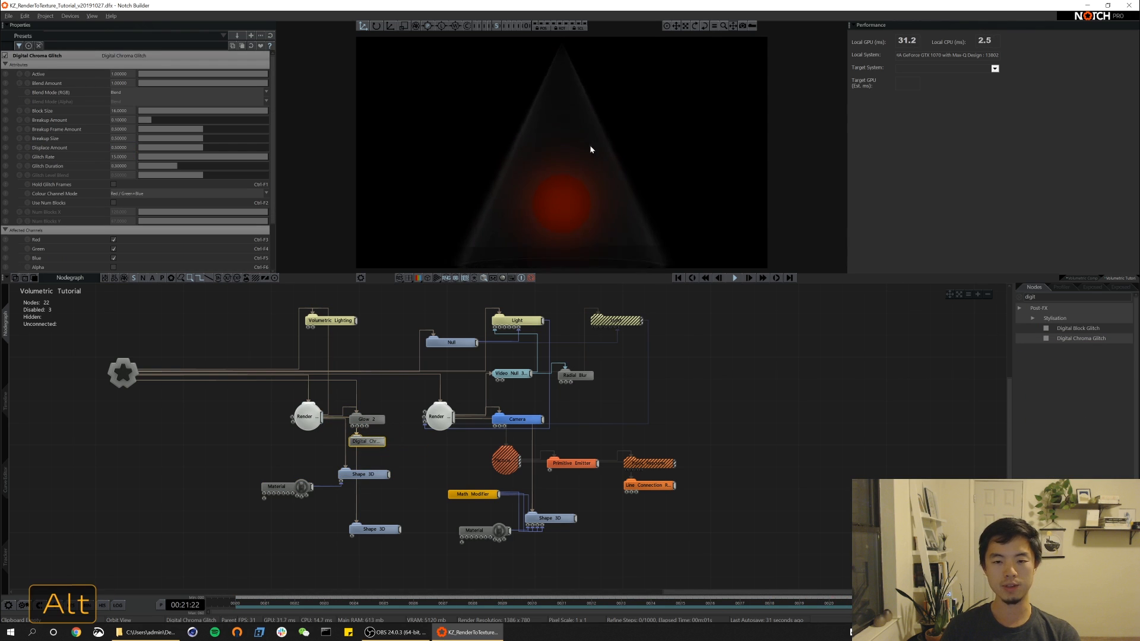
left_click_drag(380, 443, 379, 442, "alt")
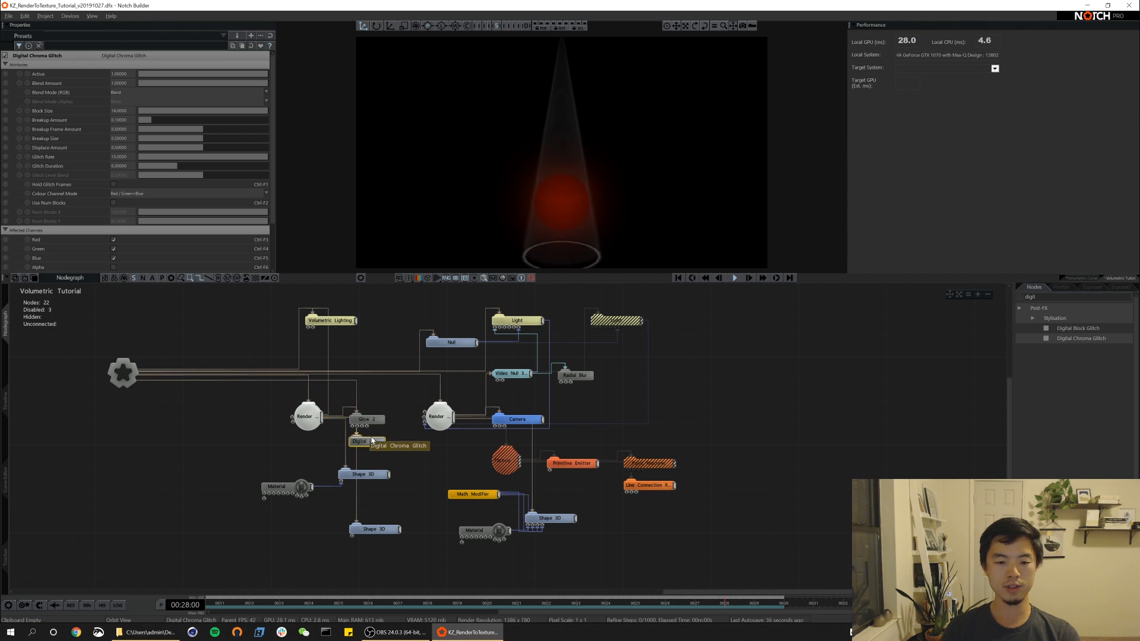
- Try connecting the Digital Chroma Glitch to the root, undo it and view the sphere's glitch effect
key("ctrl+r")
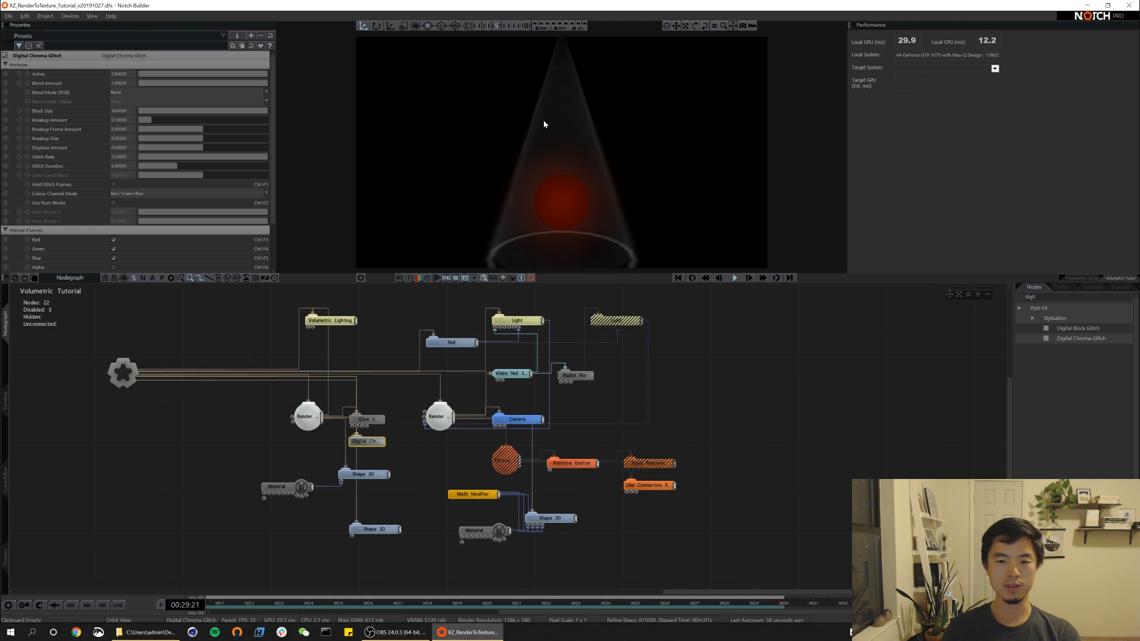
key("ctrl+z")
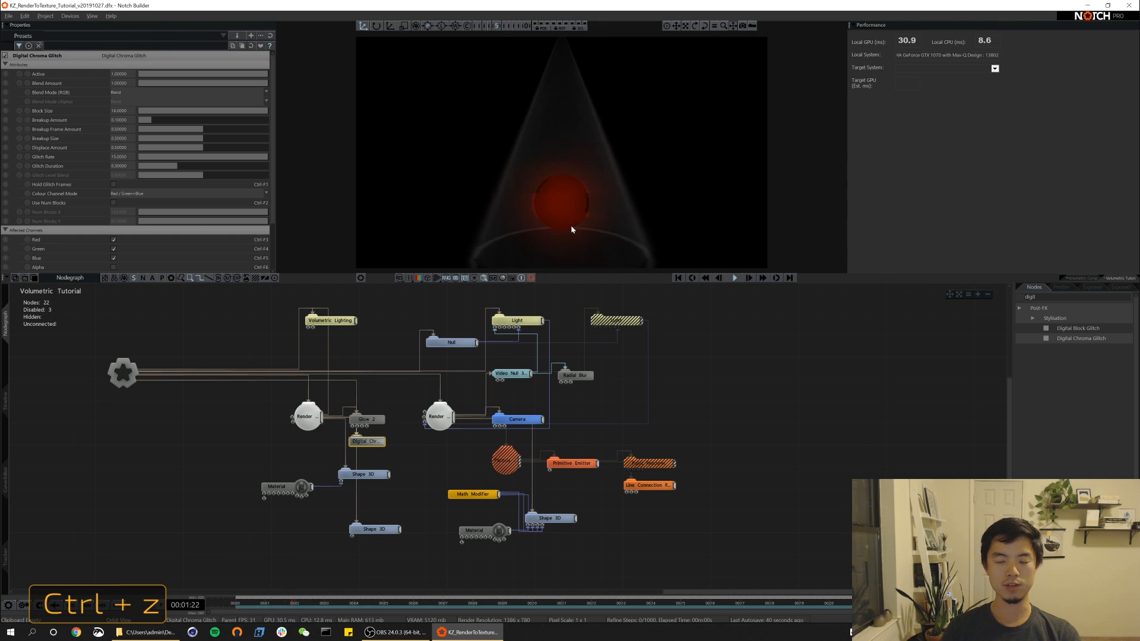
key("alt")
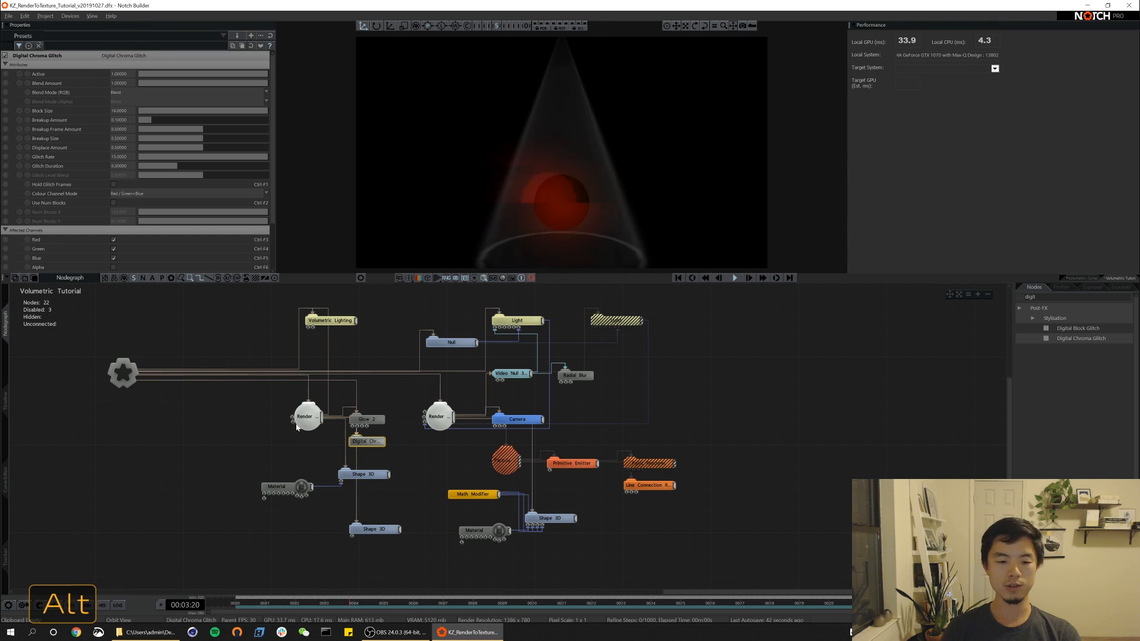
right_click_drag(575, 226, 560, 161, "alt")
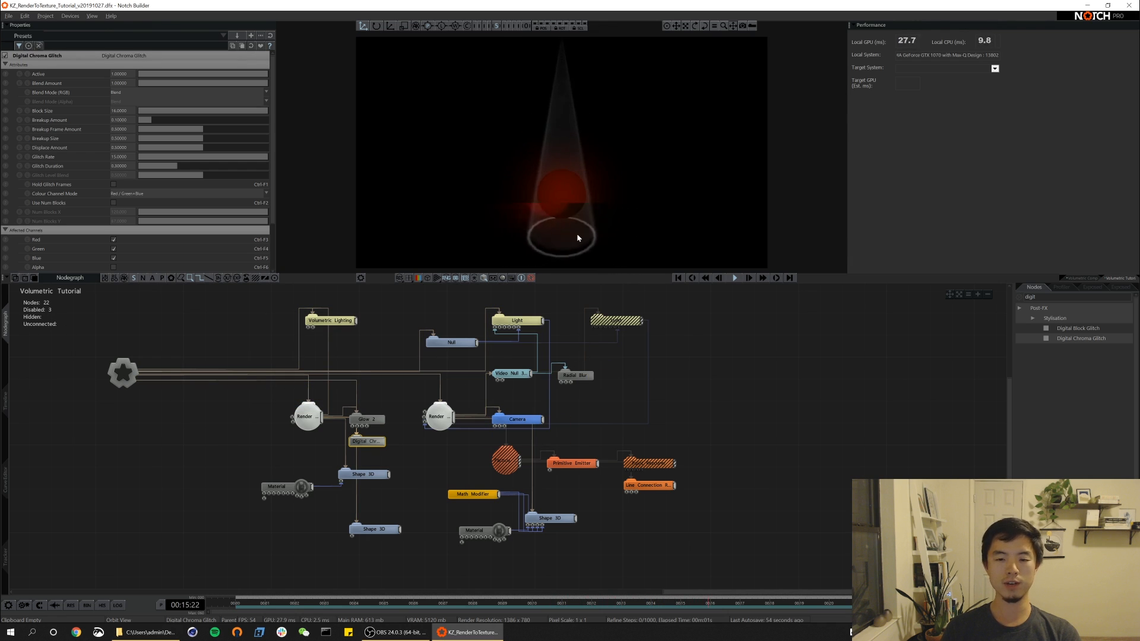
- Open the Volumetric Complete layer's nodegraph and select the render-to-texture node group feeding the triangles light
key("F2")
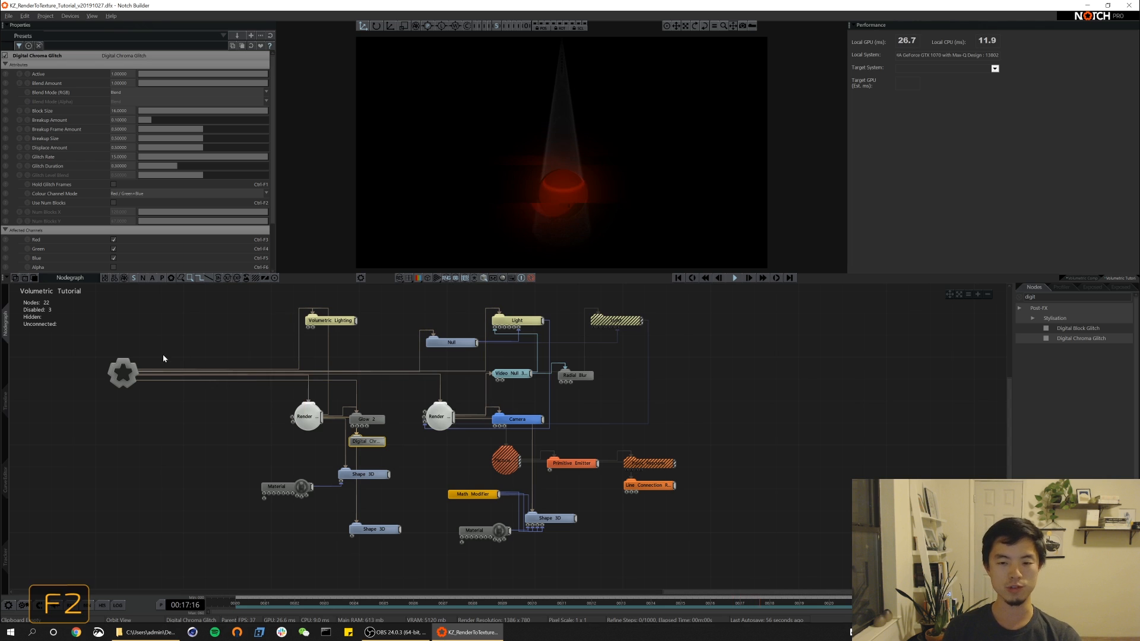
left_click(71, 302)
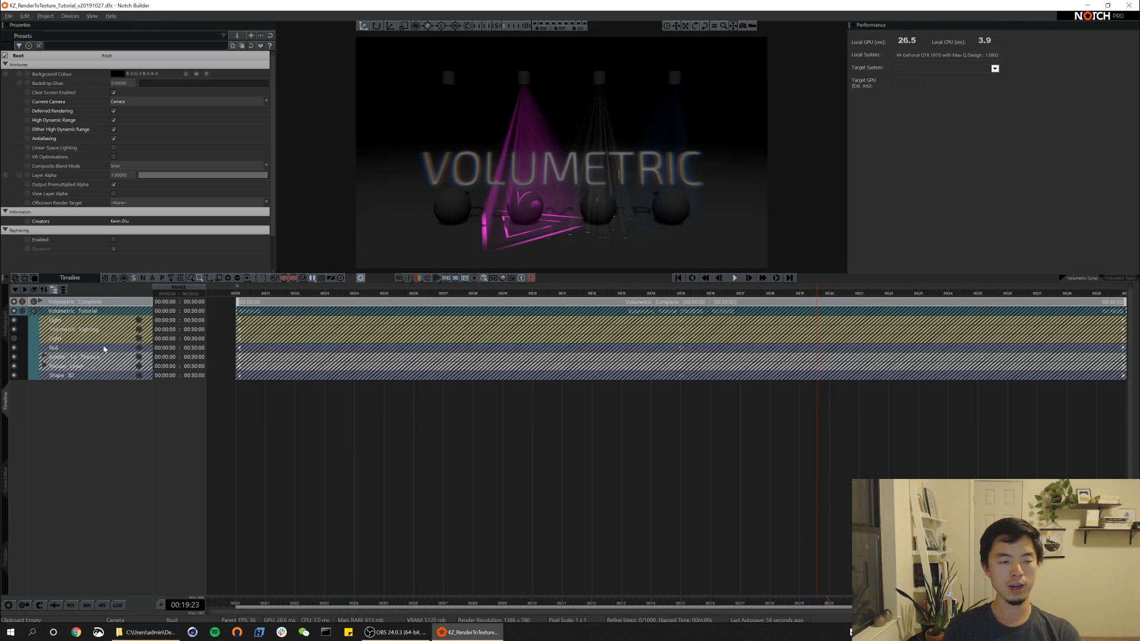
key("F1")
mouse_move(622, 322)
left_mouse_down("alt")
mouse_move(640, 324)
mouse_move(618, 320)
left_mouse_up("alt")
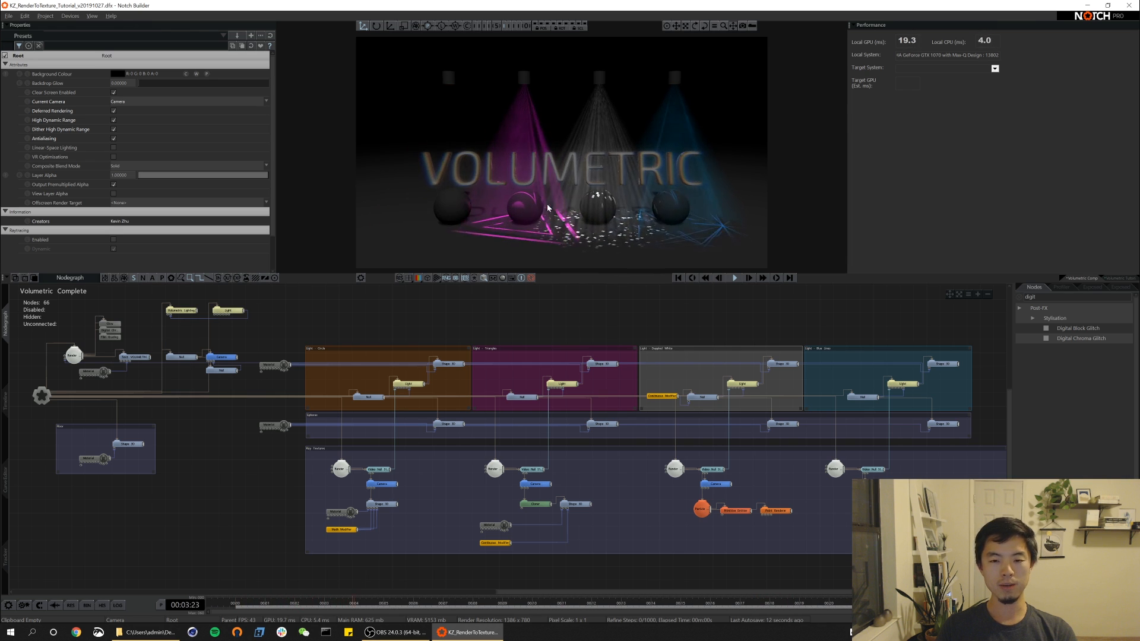
left_click_drag(467, 463, 609, 555)
middle_click_drag(584, 491, 573, 453)
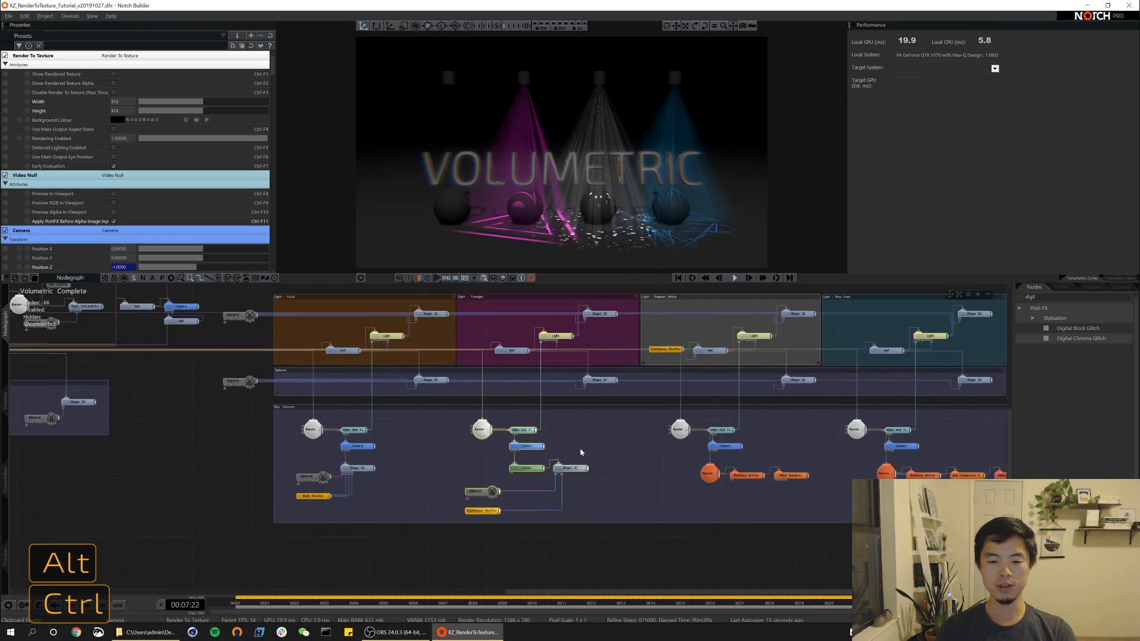
- Examine the Ray Textures node groups, select the particle system nodes feeding the Blue Lines light and clear the selection
right_click_drag(573, 453, 590, 446, "alt")
middle_click_drag(591, 445, 553, 420)
left_click(547, 447)
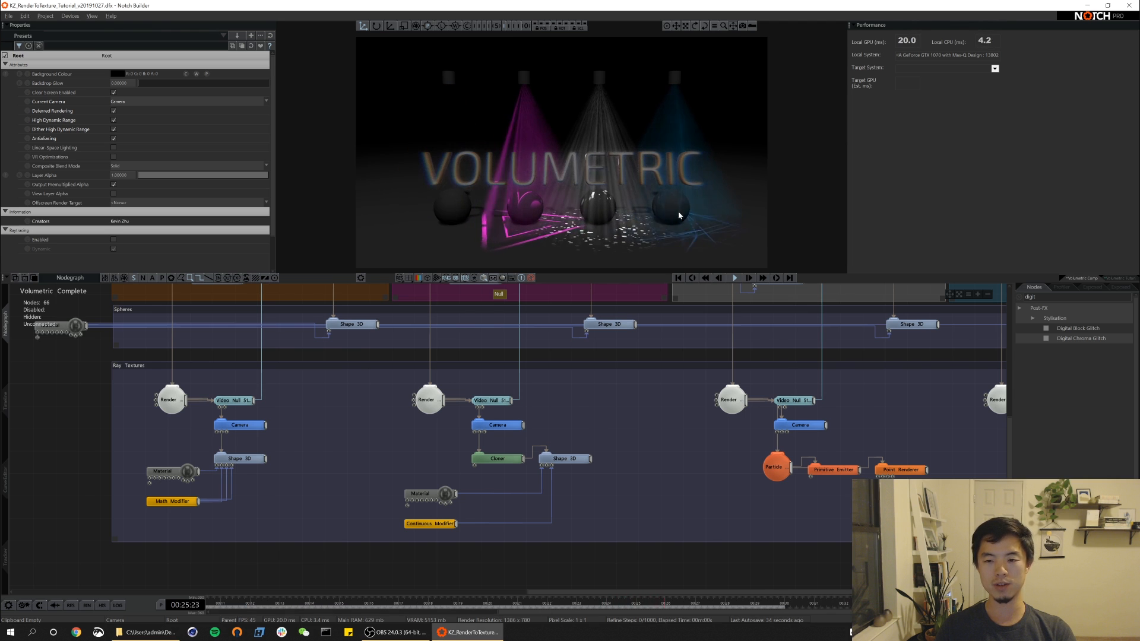
left_click_drag(857, 418, 379, 426, "alt")
left_click_drag(542, 457, 760, 502)
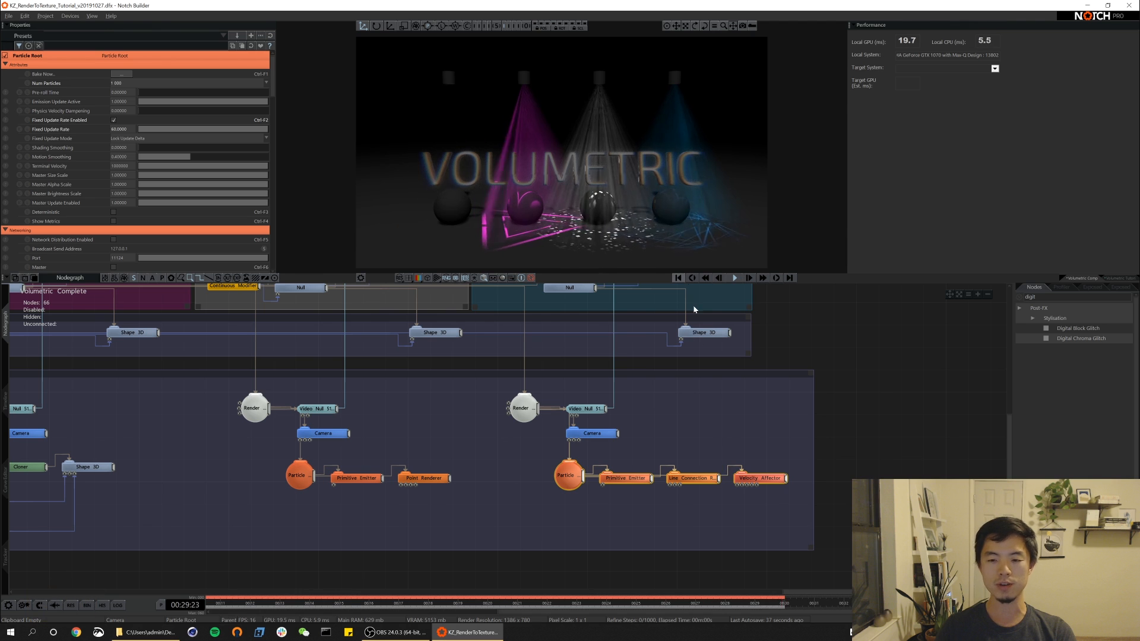
left_click(723, 406)
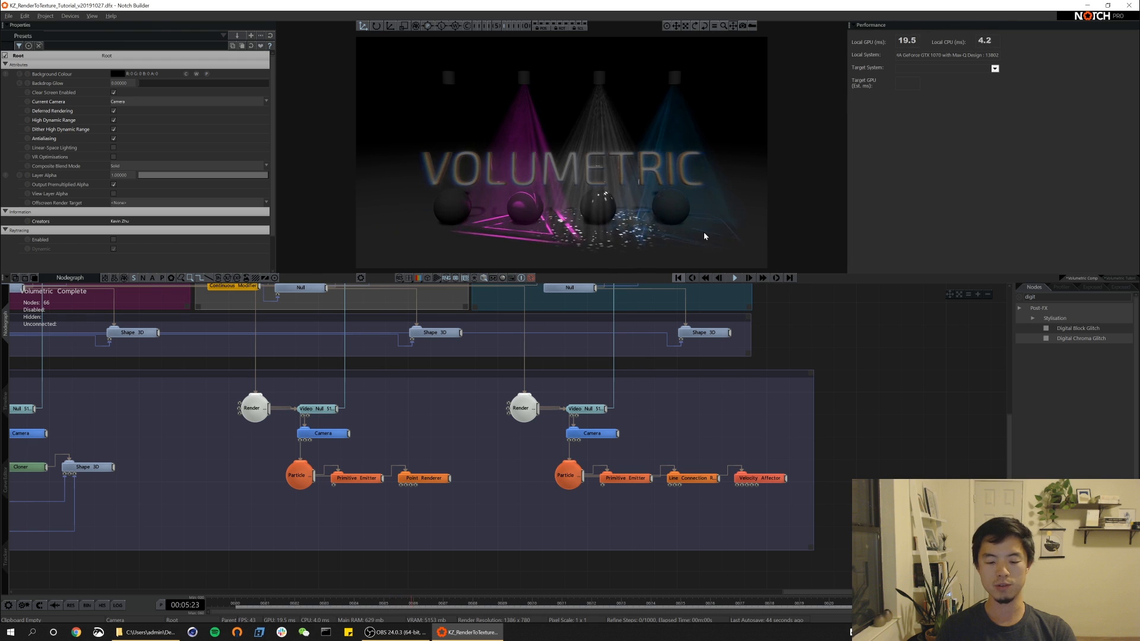
- Switch to the orbit view, focus on the Blue Lines light and inspect its fixture and beam from different angles
key("5")
left_click_drag(674, 193, 643, 84, "alt")
mouse_move(641, 113)
right_mouse_down("alt")
mouse_move(644, 185)
mouse_move(631, 117)
right_mouse_up("alt")
middle_click_drag(631, 119, 499, 541, "alt")
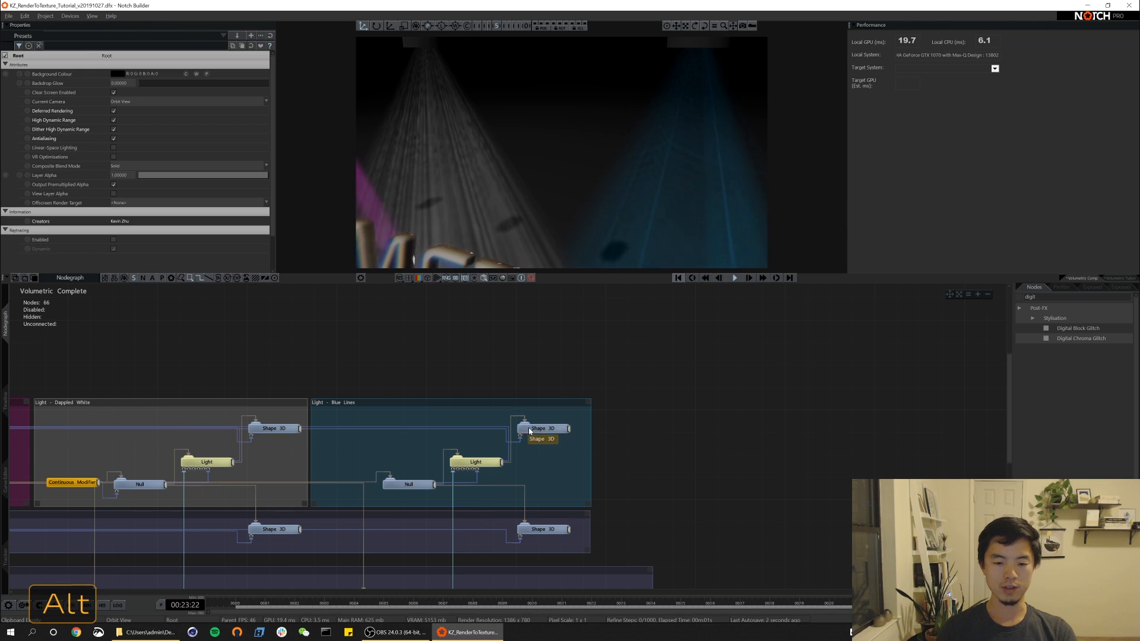
left_click(476, 462)
key("alt+f")
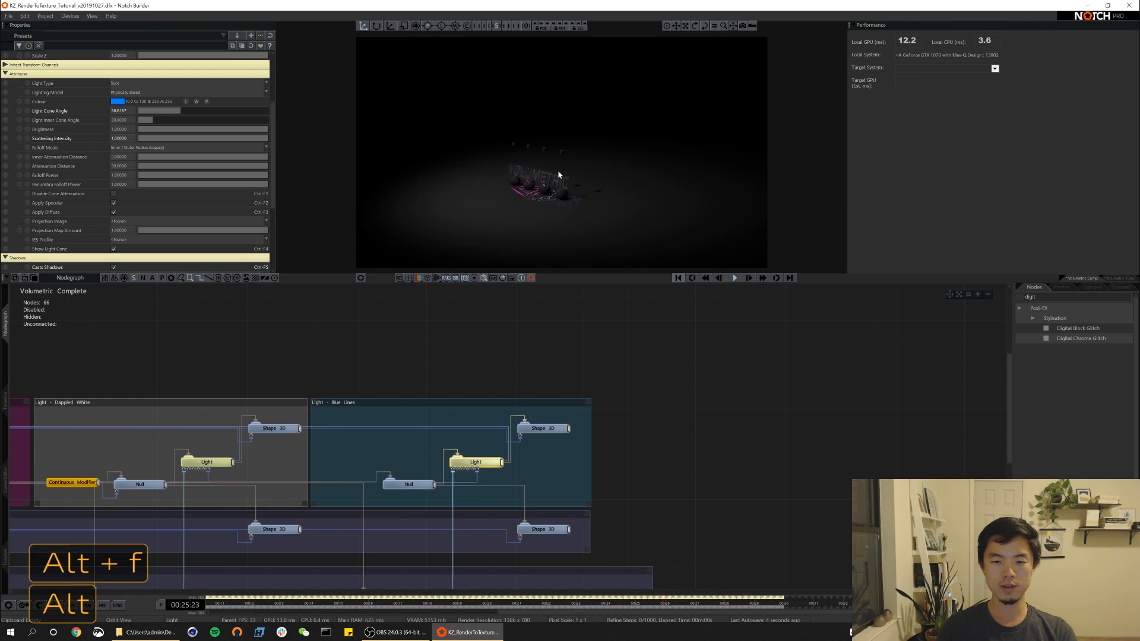
scroll(577, 238, "up", 10, "alt")
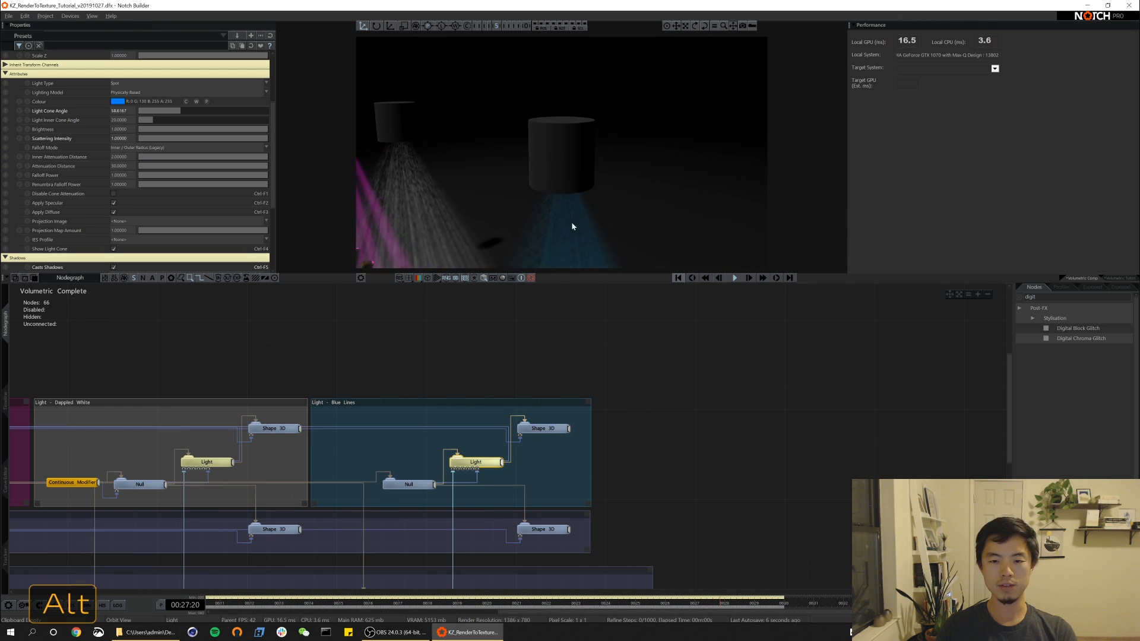
left_click_drag(570, 225, 561, 158, "alt")
left_click_drag(566, 83, 634, 197, "alt")
- Select the root, frame the whole scene and inspect the spheres and projected floor patterns up close
left_click_drag(375, 349, 791, 345, "alt")
left_click(374, 354)
left_click_drag(422, 355, 373, 354, "ctrl+alt")
left_click_drag(373, 354, 482, 341, "alt")
left_click(20, 444)
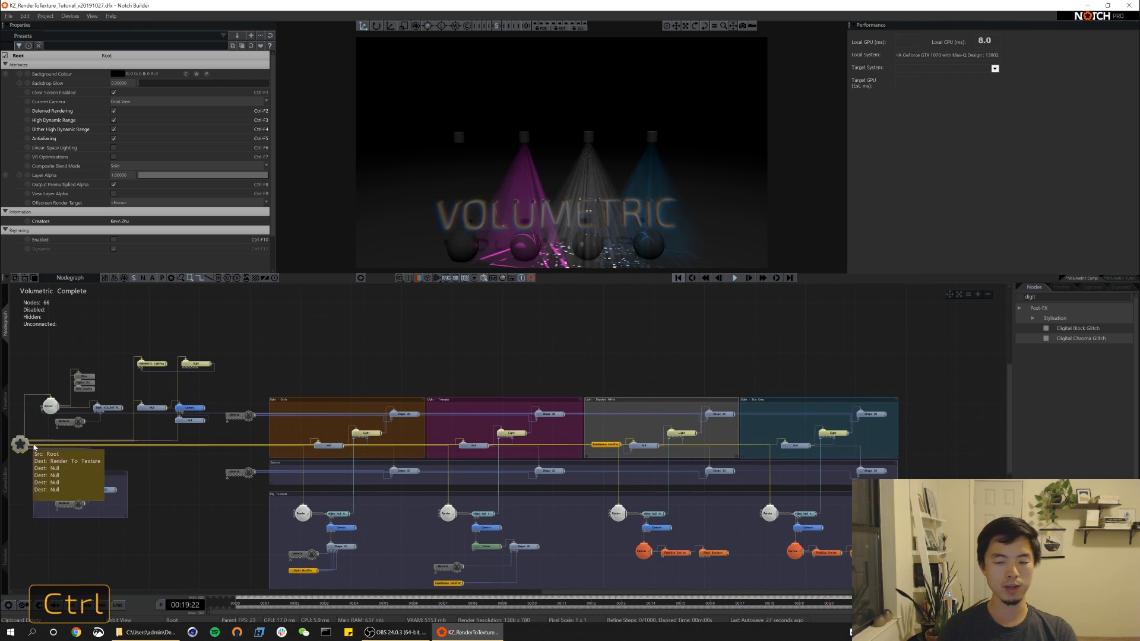
key("alt+f")
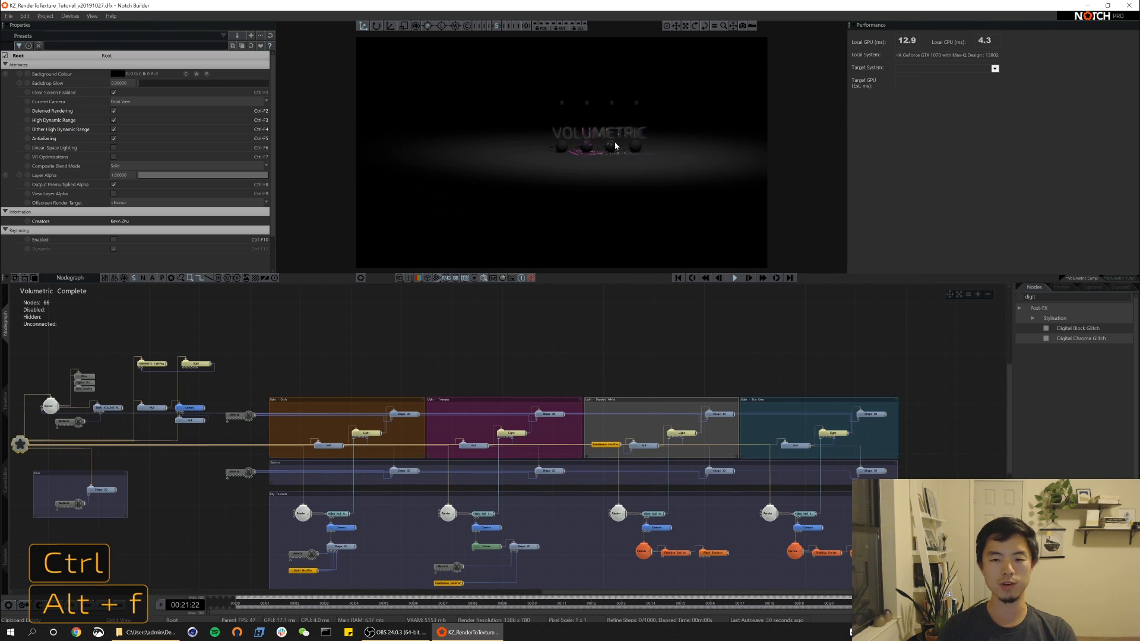
right_click_drag(608, 99, 629, 126, "alt")
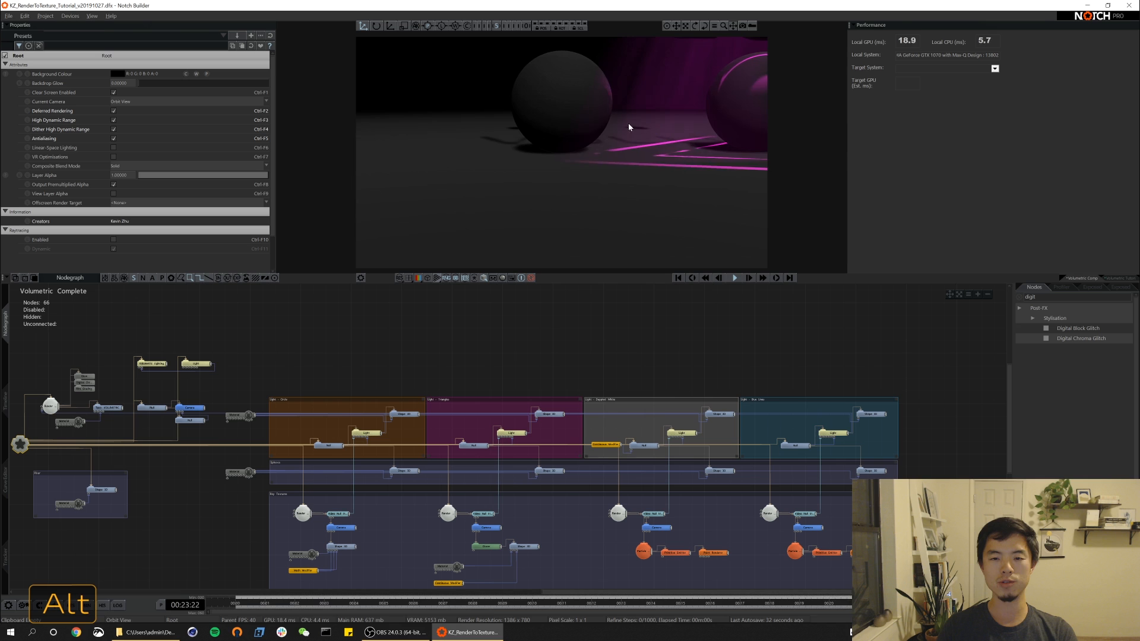
left_click_drag(662, 109, 535, 190, "alt+shift")
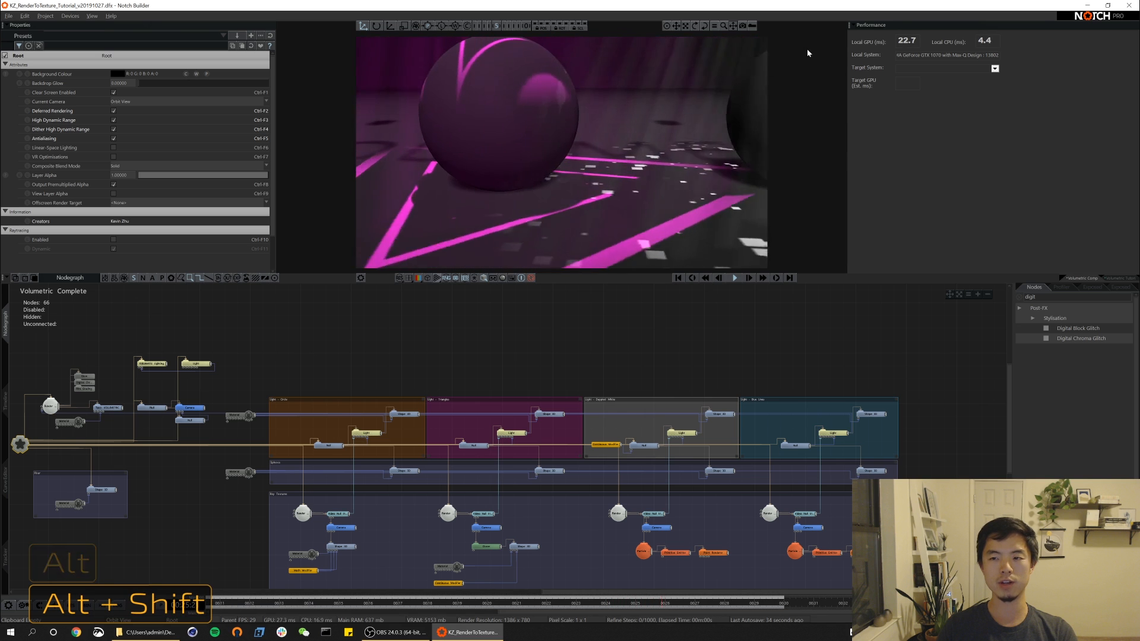
mouse_move(611, 149)
right_mouse_down("alt")
mouse_move(616, 141)
mouse_move(606, 158)
right_mouse_up("alt")
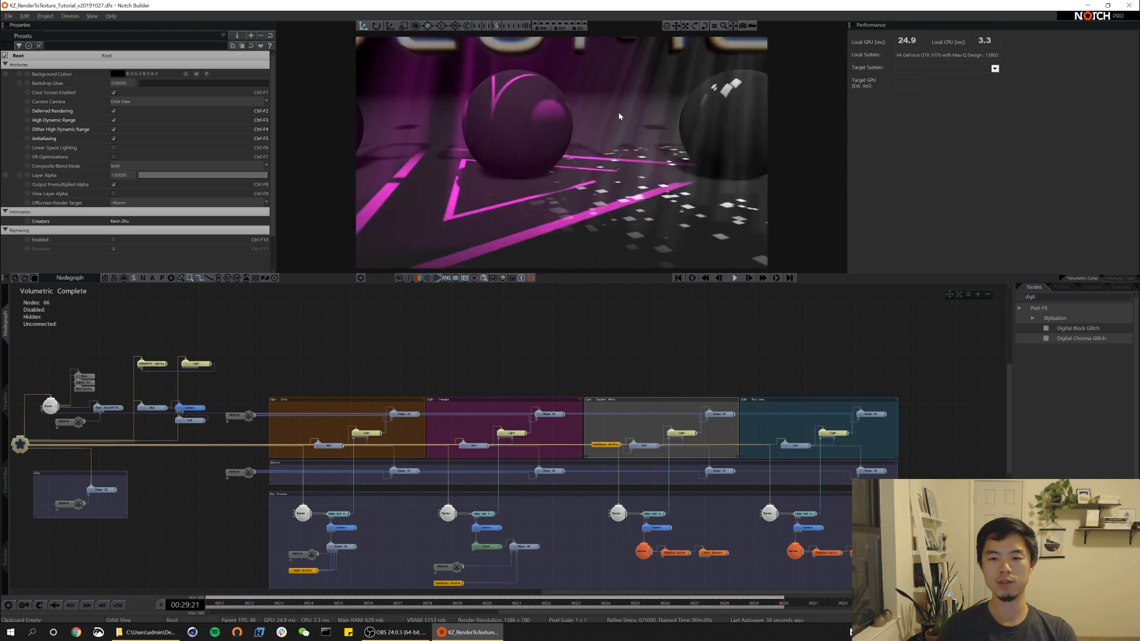
left_click_drag(612, 126, 603, 200, "alt")
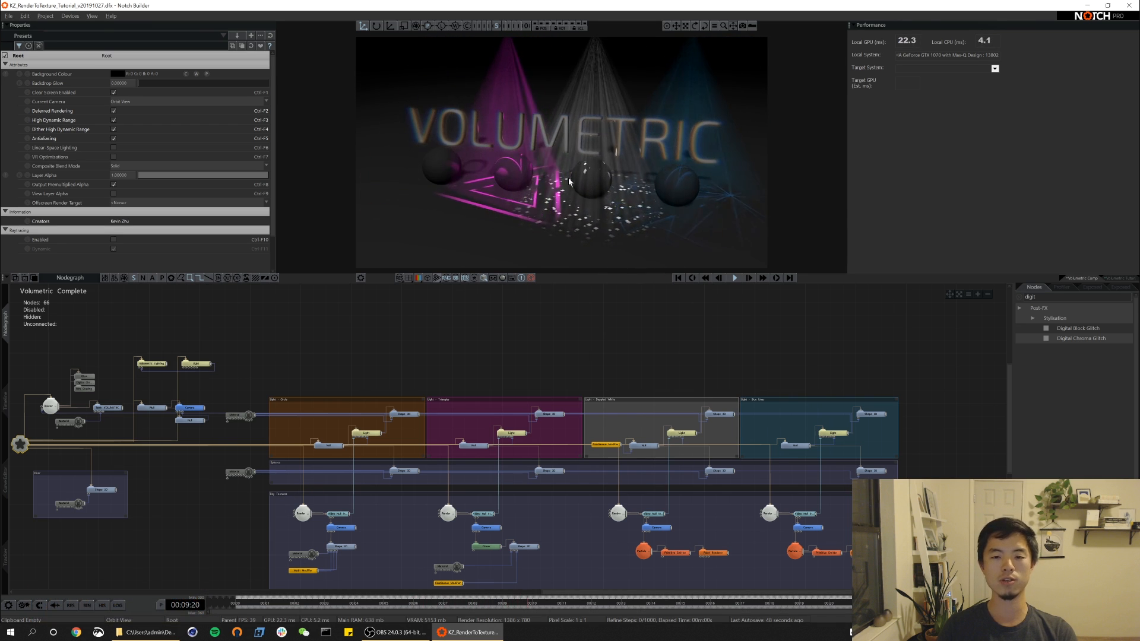
- Return to the scene camera view and examine the Render Layer holding the VOLUMETRIC text and its post effects
left_click_drag(114, 431, 386, 399, "alt")
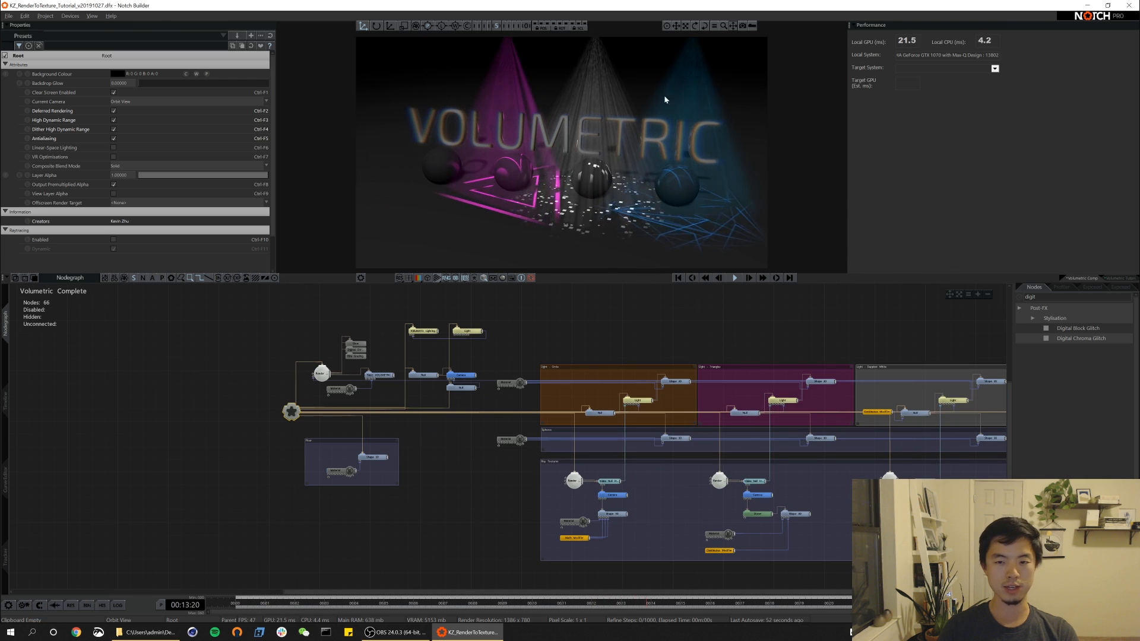
key("6")
left_click_drag(353, 408, 595, 516, "ctrl")
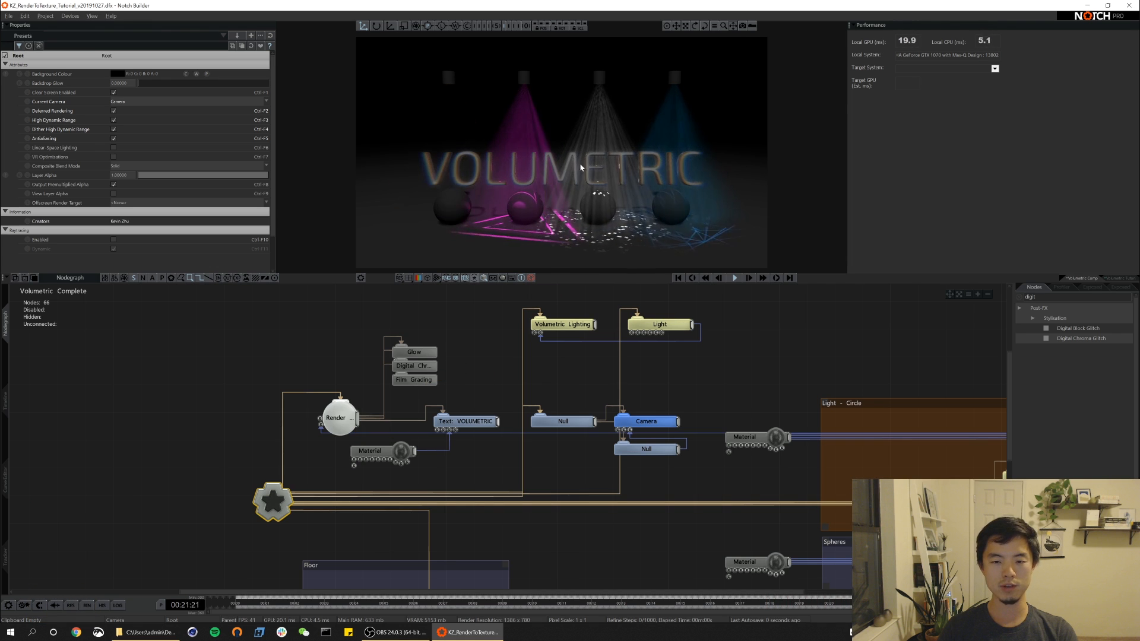
left_click_drag(550, 527, 396, 464, "ctrl")
left_click_drag(361, 396, 217, 492, "ctrl+alt")
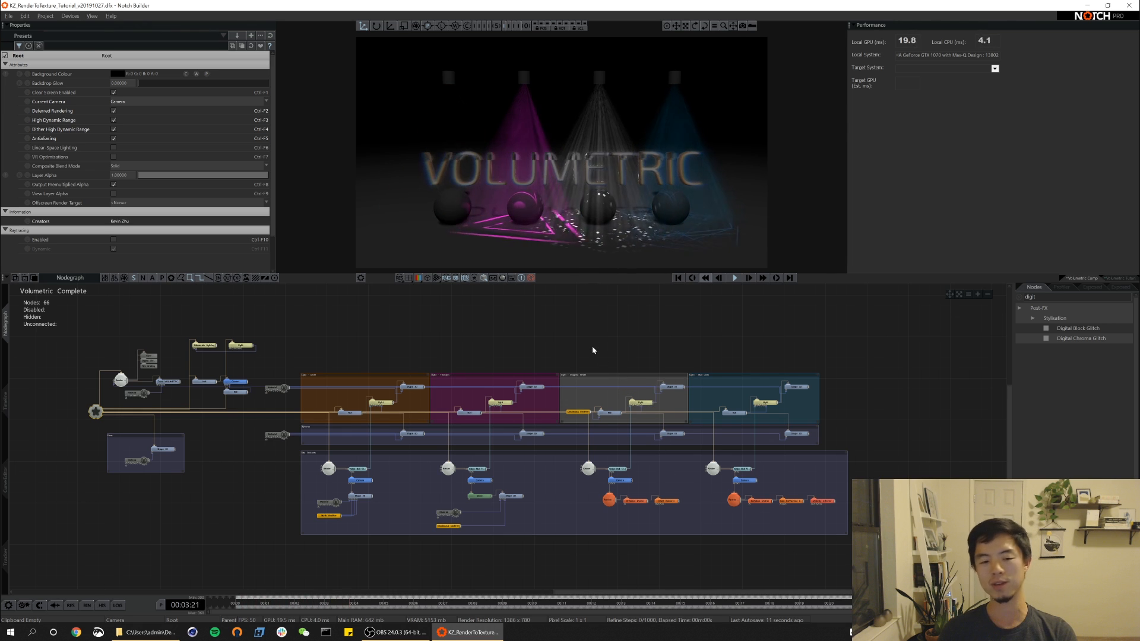
left_click_drag(593, 350, 619, 336, "alt")
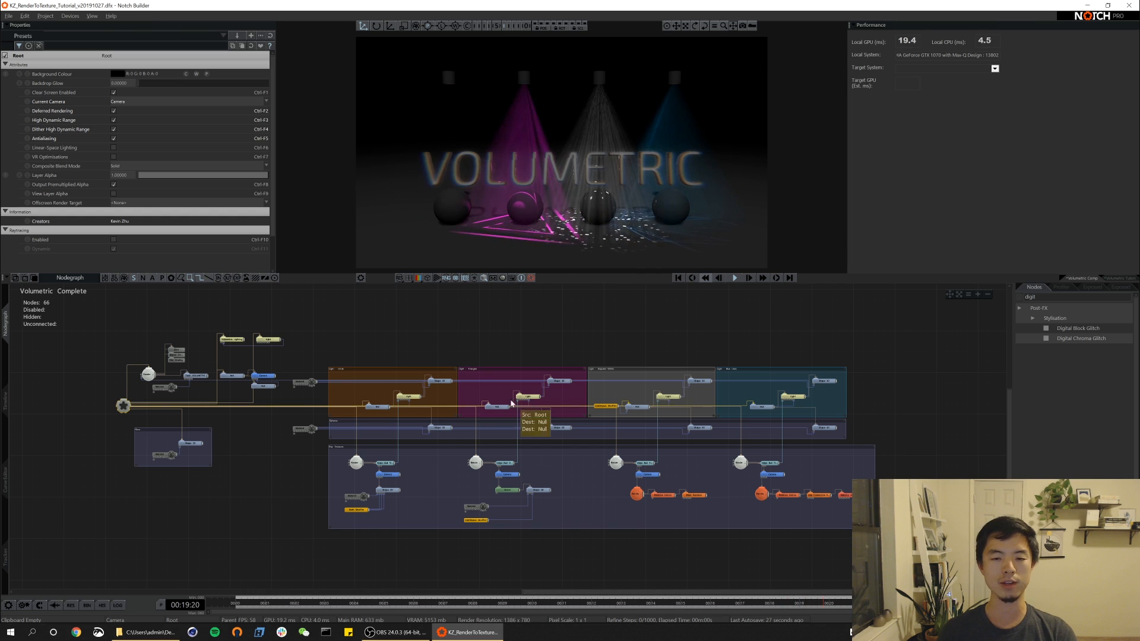
- Preview the rendered texture of the Render To Texture node feeding the Circle light and hide the preview again
key("alt")
left_click_drag(419, 409, 470, 410, "alt")
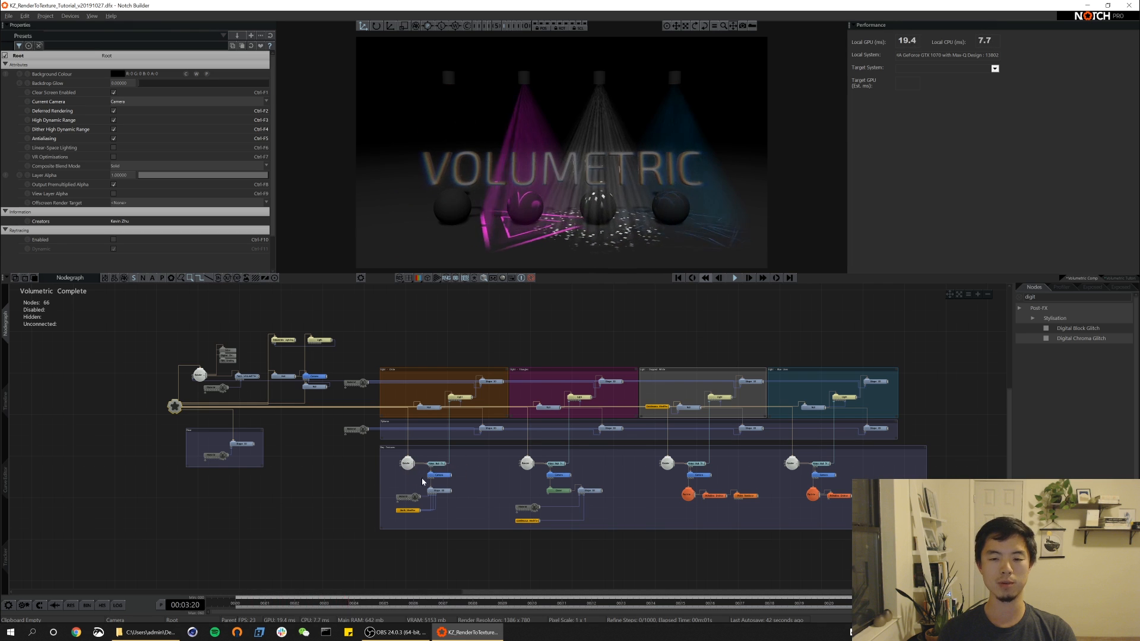
scroll(472, 545, "up", 2, "ctrl")
middle_click_drag(510, 502, 594, 458, "ctrl+alt")
left_click(425, 389)
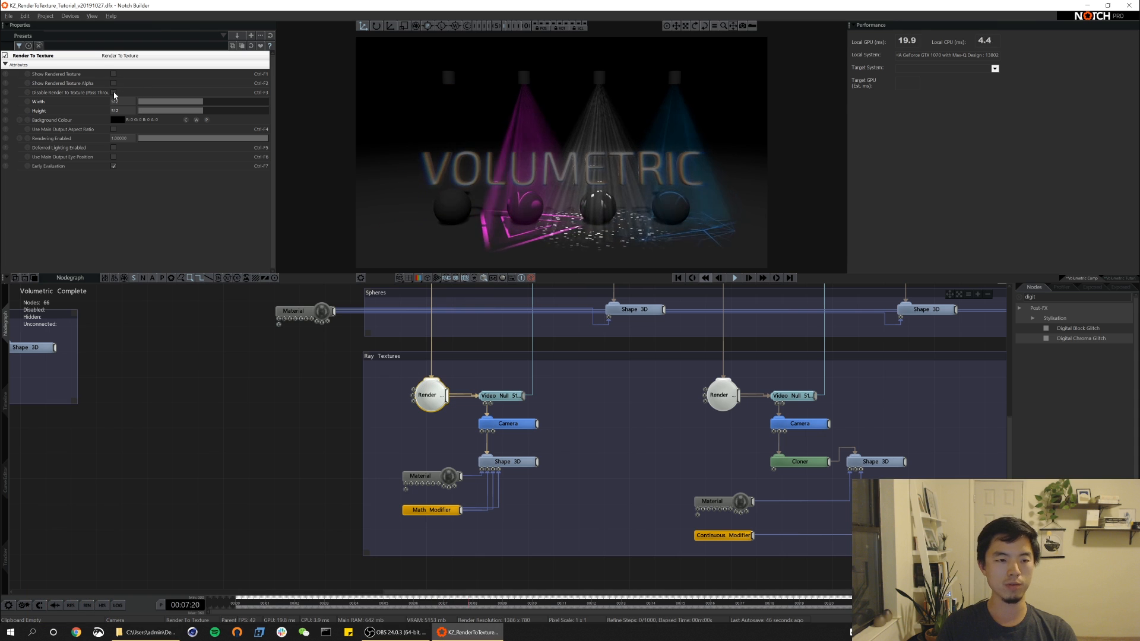
left_click(113, 74)
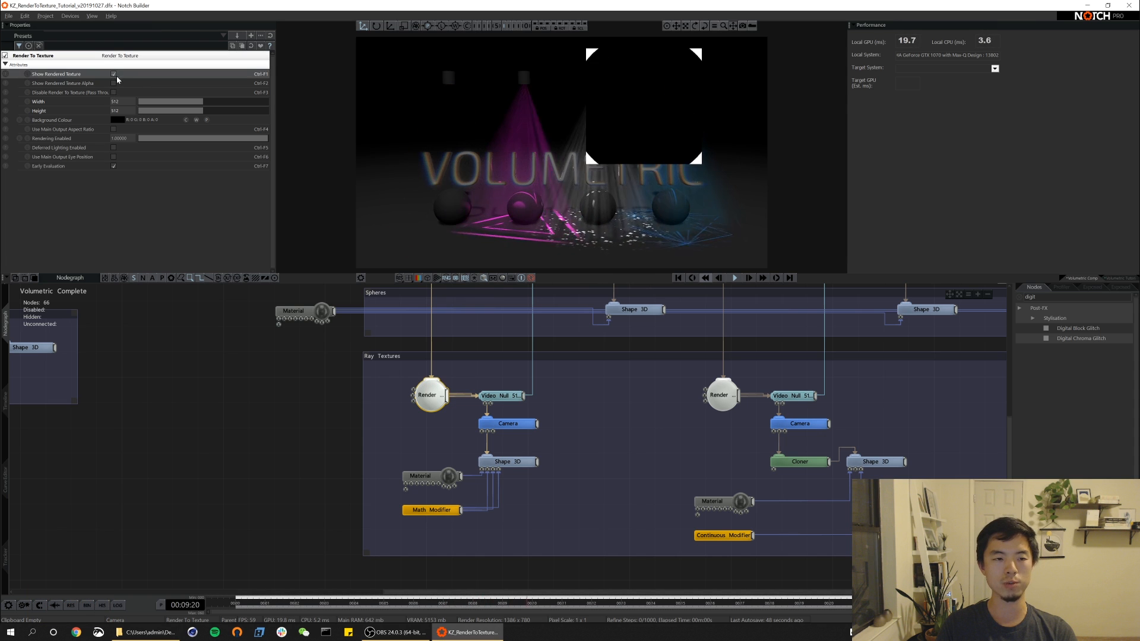
left_click(113, 74)
- Review the complete nodegraph of the Volumetric Complete layer and deselect the Render To Texture node
middle_click_drag(316, 459, 593, 463, "alt")
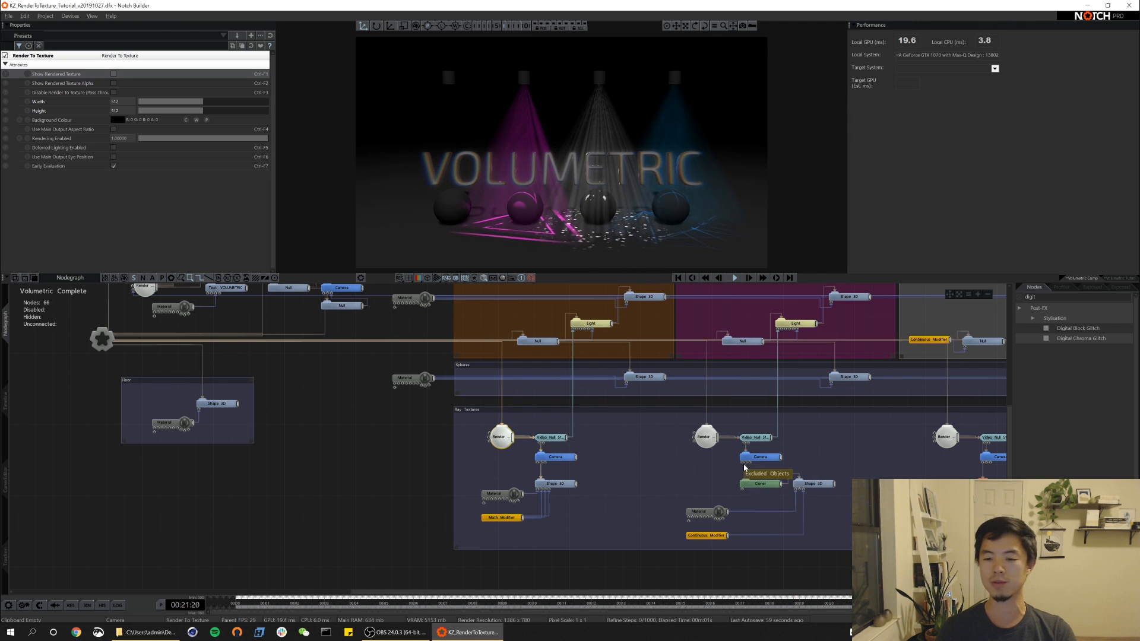
scroll(719, 451, "down", 3, "ctrl")
left_click_drag(742, 440, 649, 458, "alt")
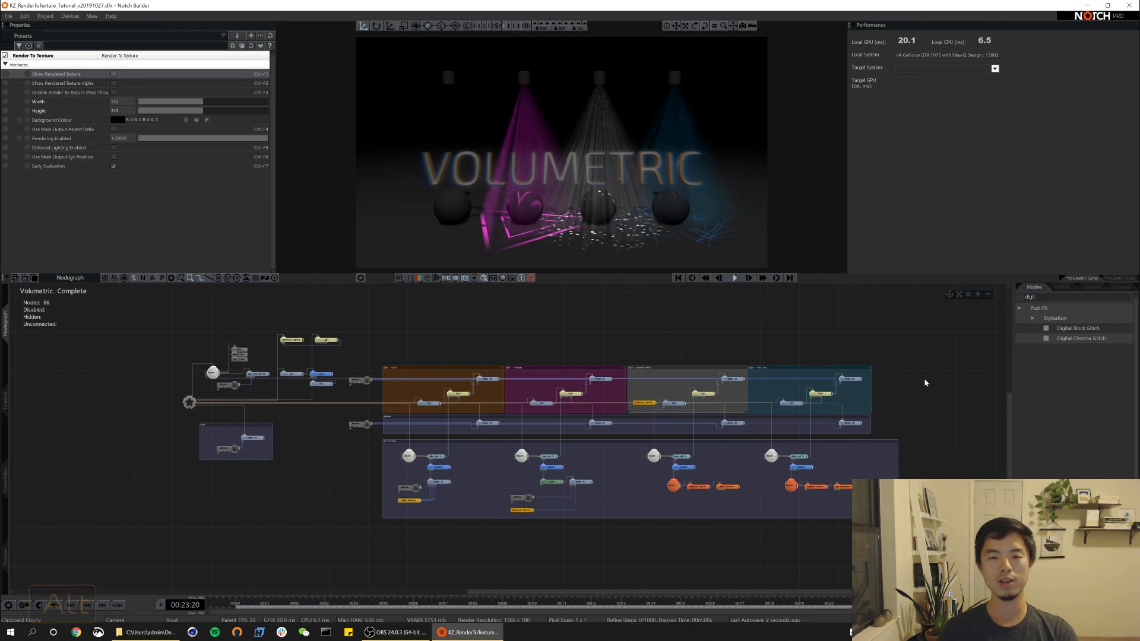
left_click(919, 408)
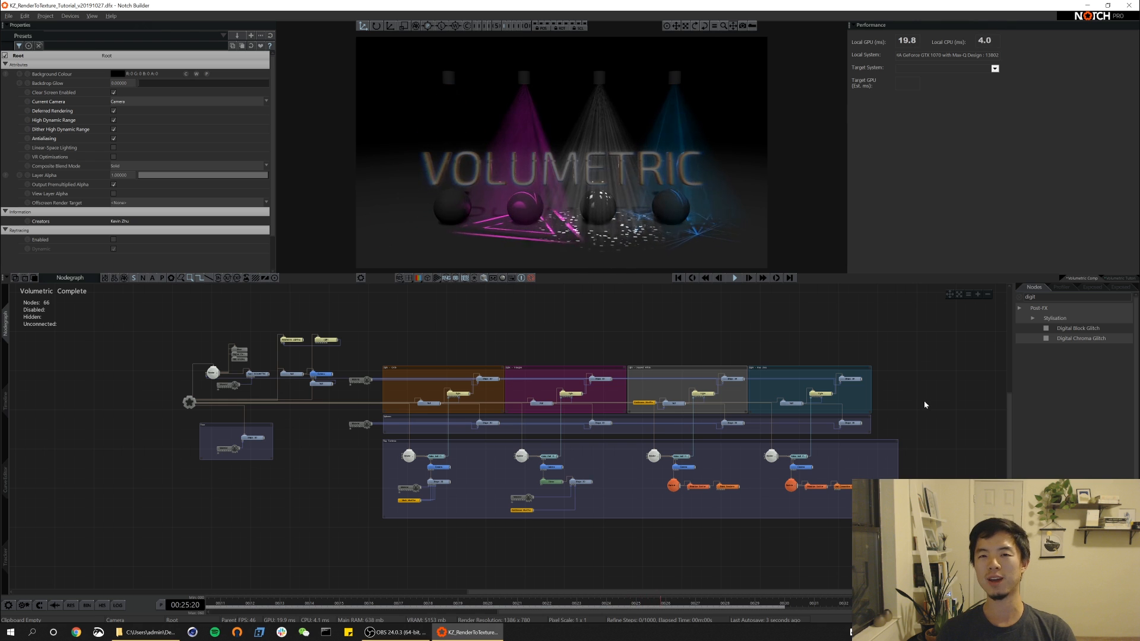